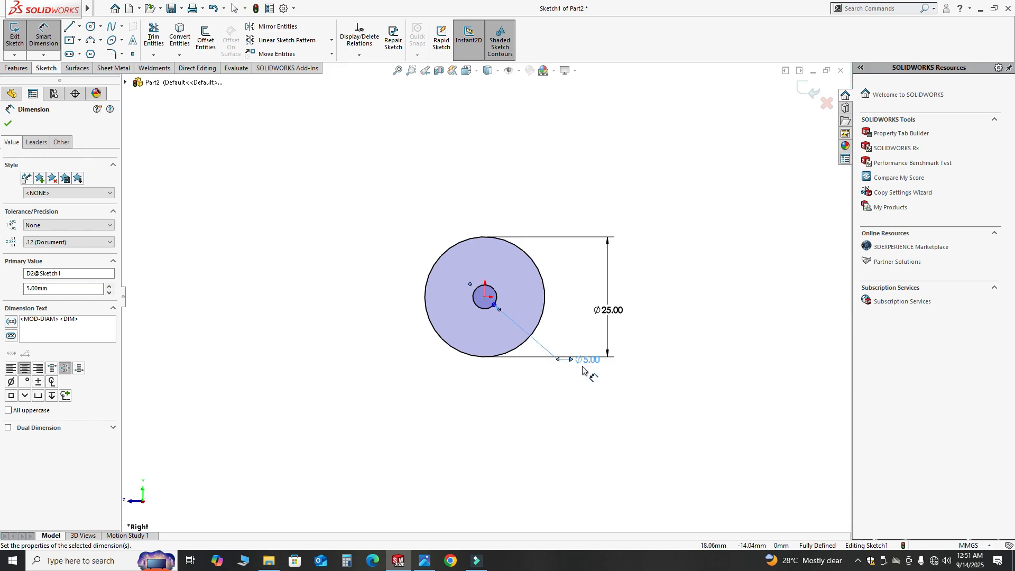
Set the diameter of the 5 mm circle centred on the origin to 50 mm.
click(590, 360)
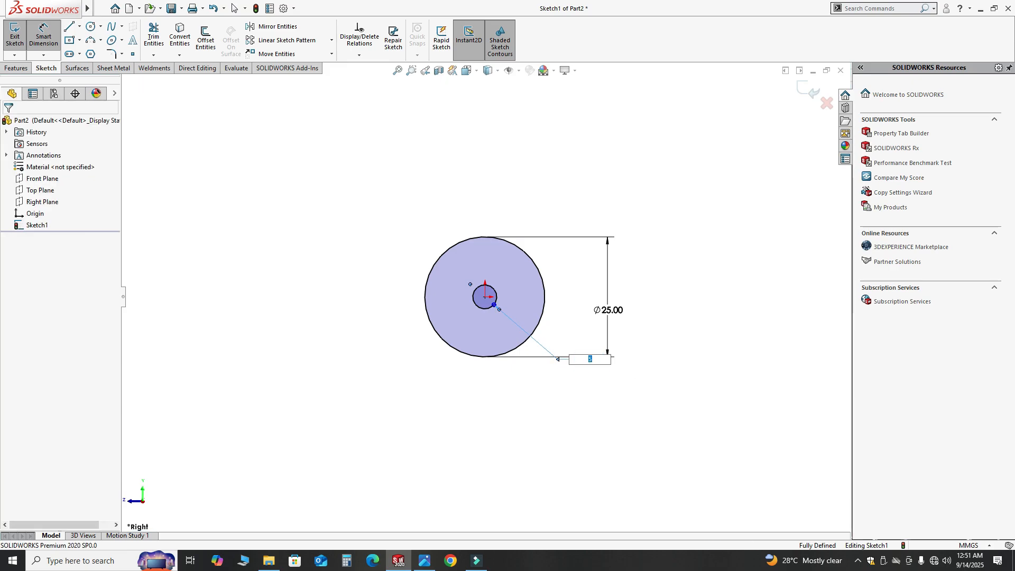
text(50)
key(Return)
key(Escape)
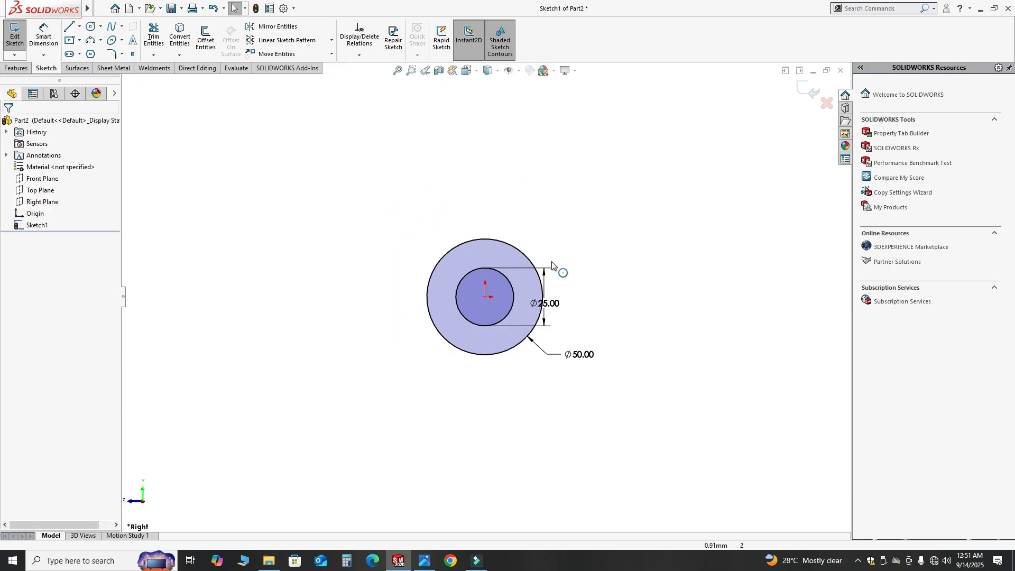
scroll(618, 299, up, 2)
scroll(618, 334, down, 1)
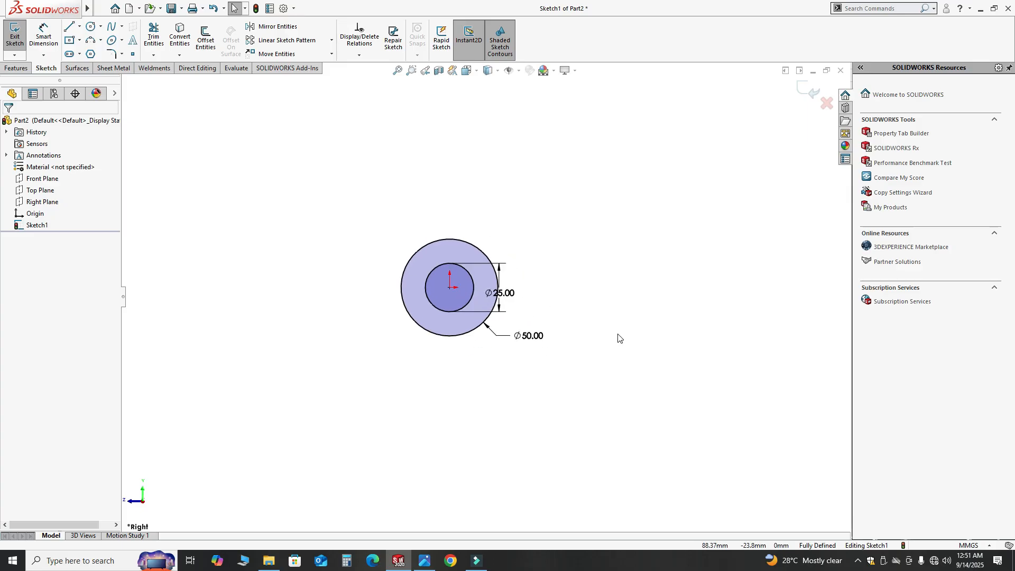
Sketch a vertical line about 92 mm long beside the circles and join its lower end to the outer circle's lowest point.
click(424, 560)
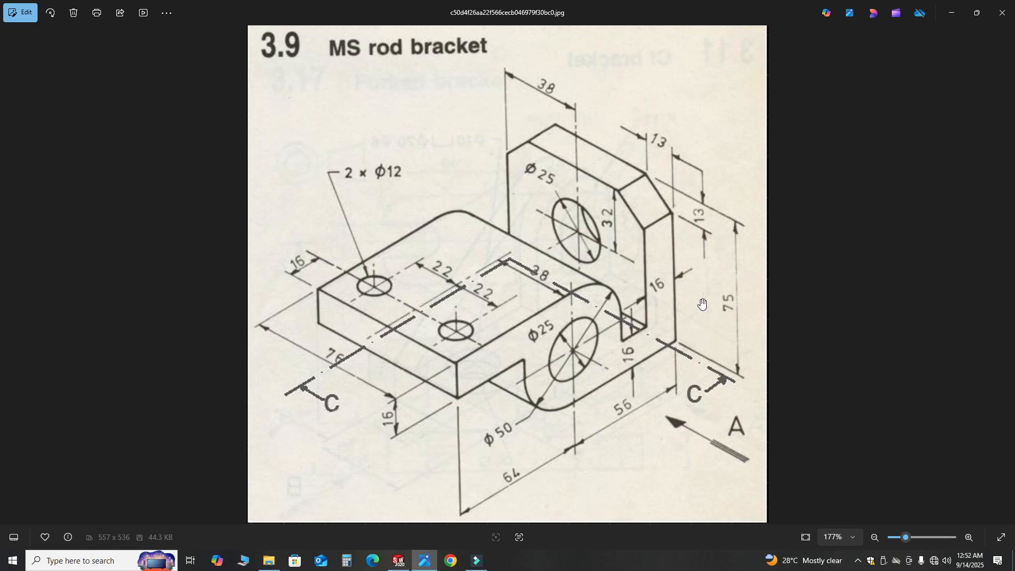
click(397, 561)
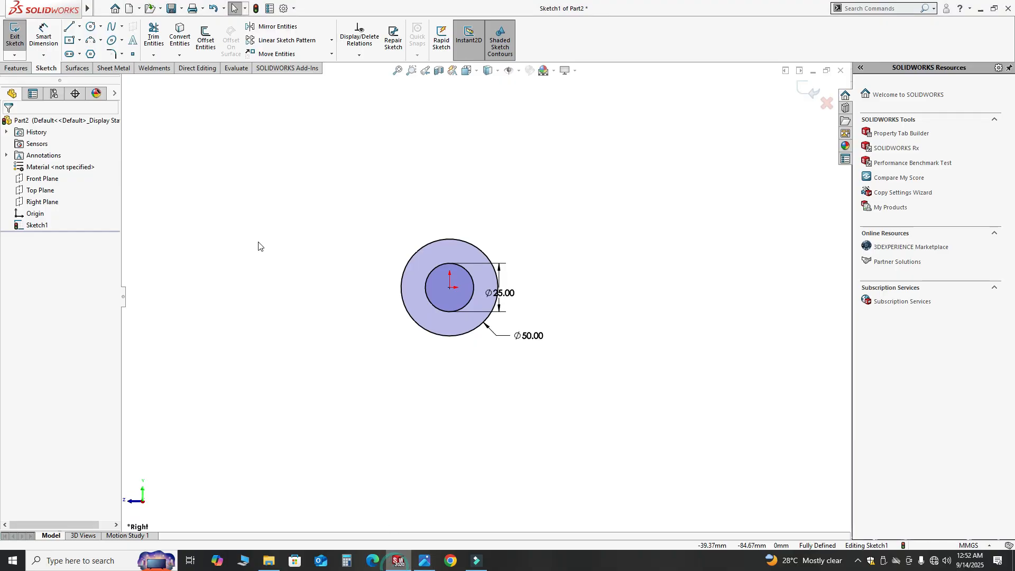
click(74, 28)
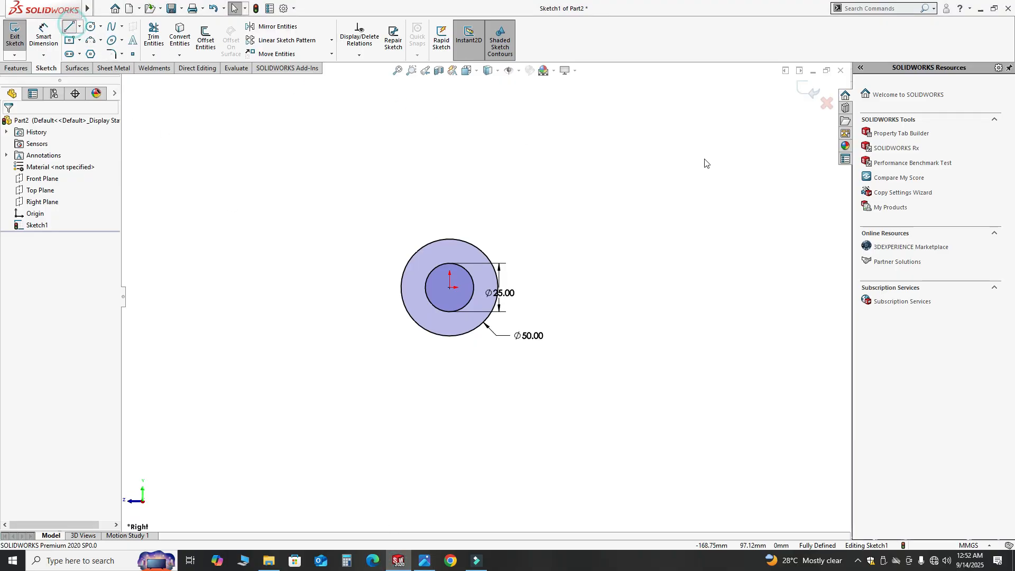
click(640, 154)
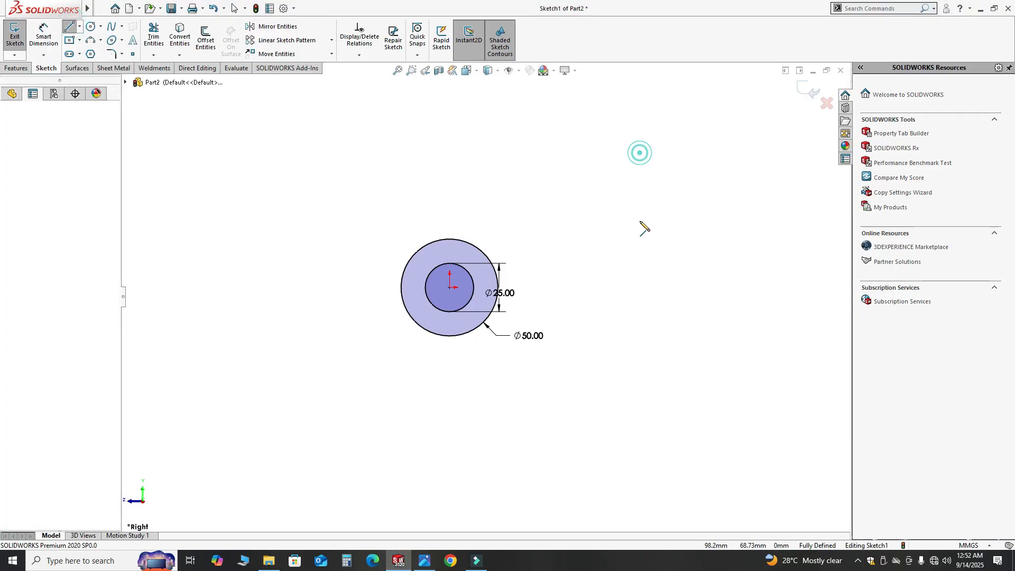
click(639, 331)
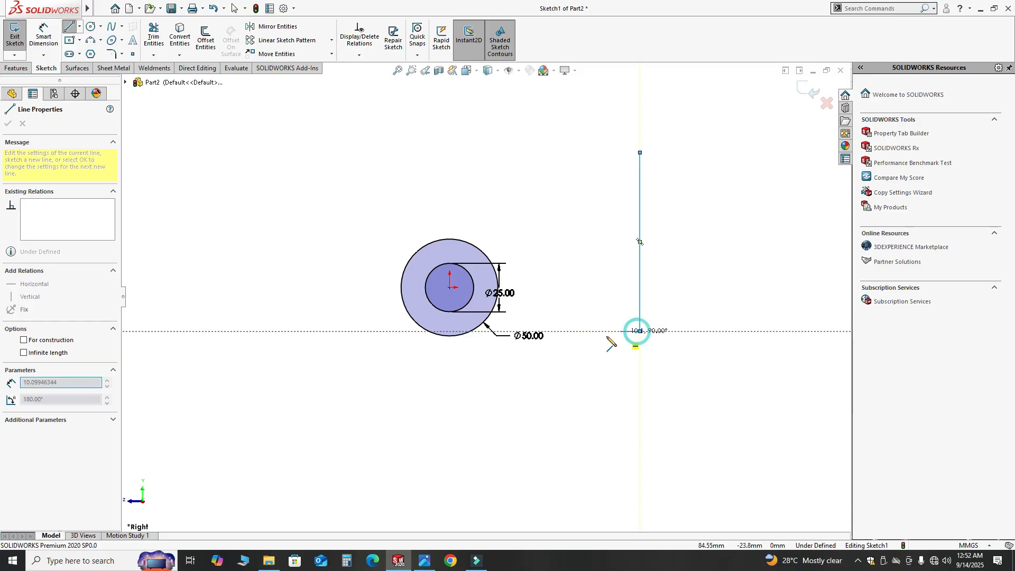
click(449, 336)
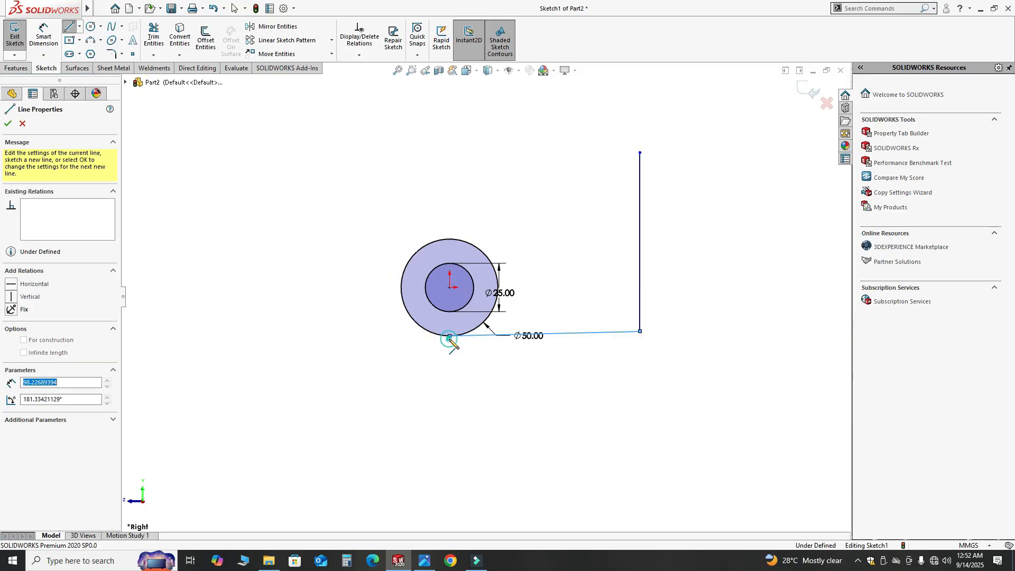
key(Escape)
Make the line joining the outer circle to the vertical line horizontal.
click(581, 332)
click(607, 277)
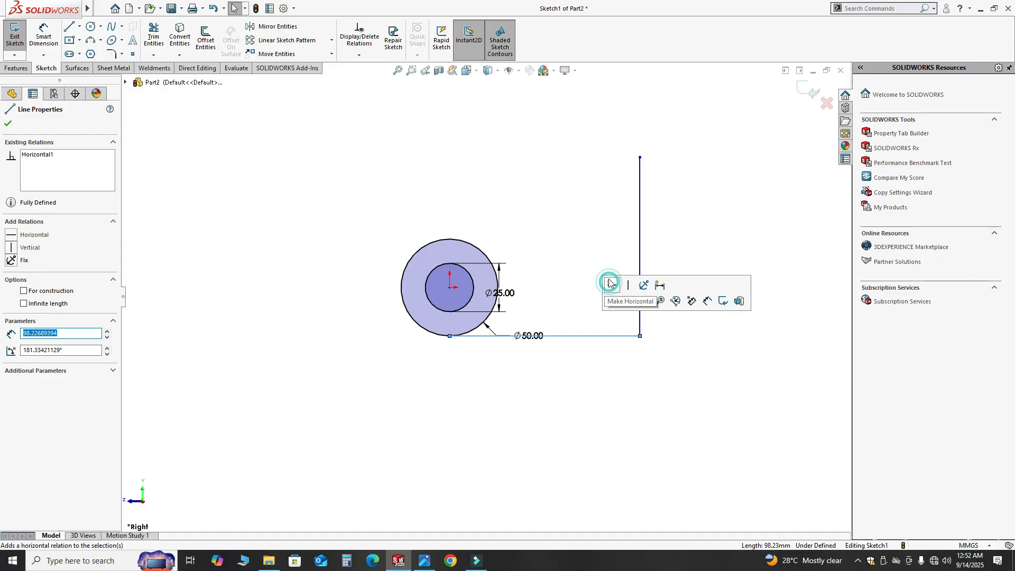
click(468, 387)
Check the bracket reference drawing and dimension the horizontal bottom line to 56 mm.
click(426, 560)
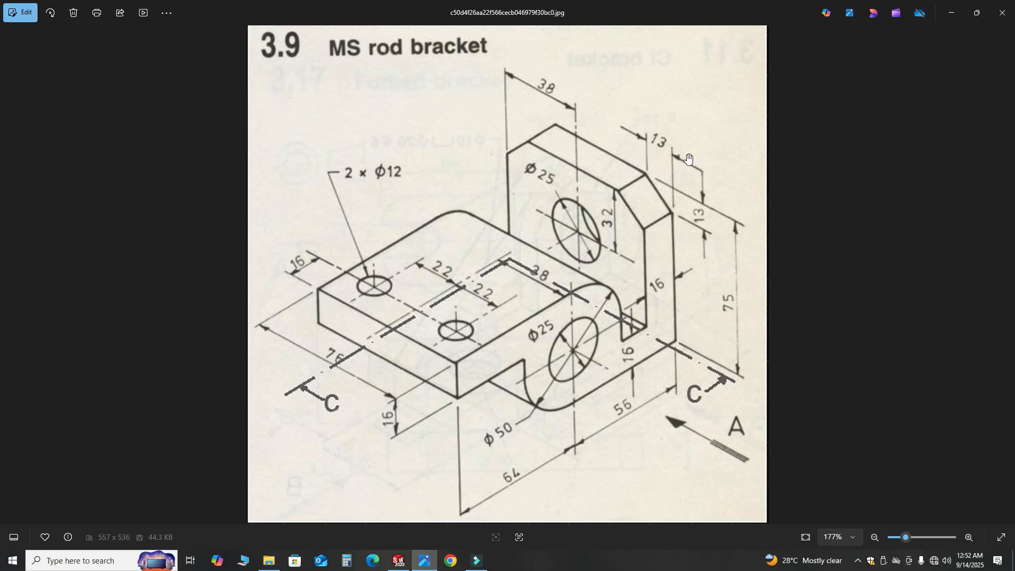
click(400, 560)
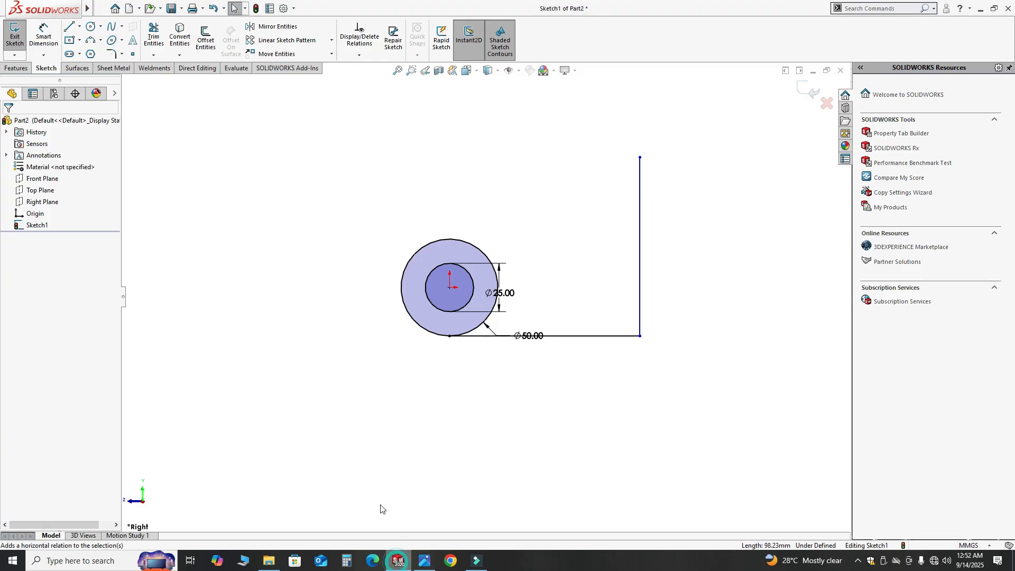
key(d)
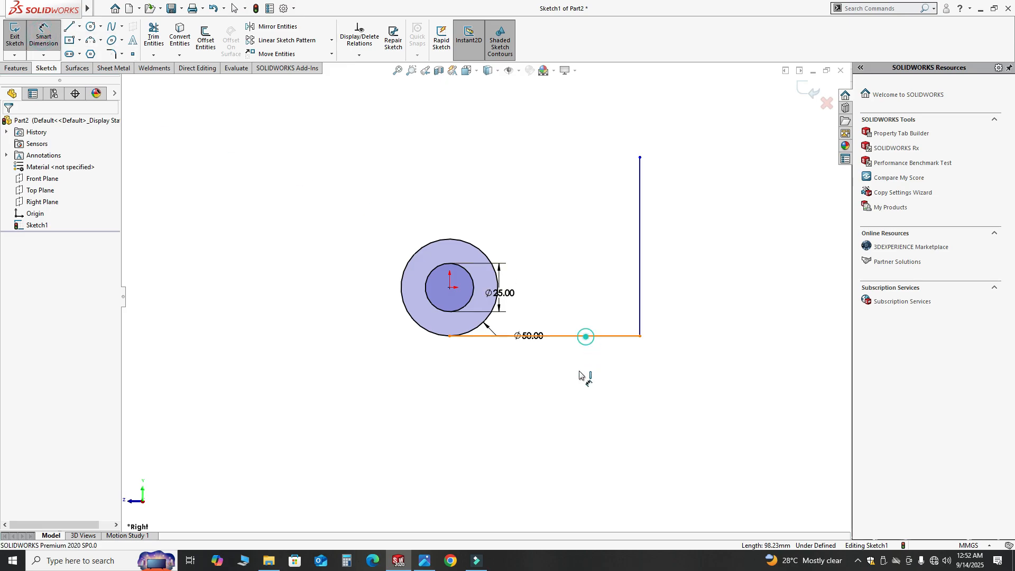
click(584, 335)
click(576, 401)
text(56)
key(Return)
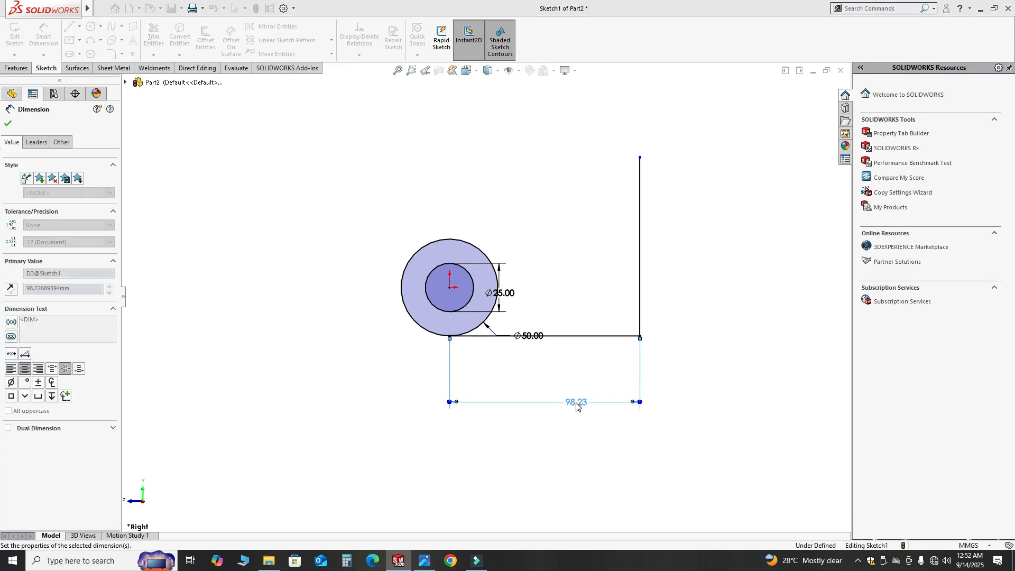
Dimension the vertical line's height to 75 mm.
click(560, 249)
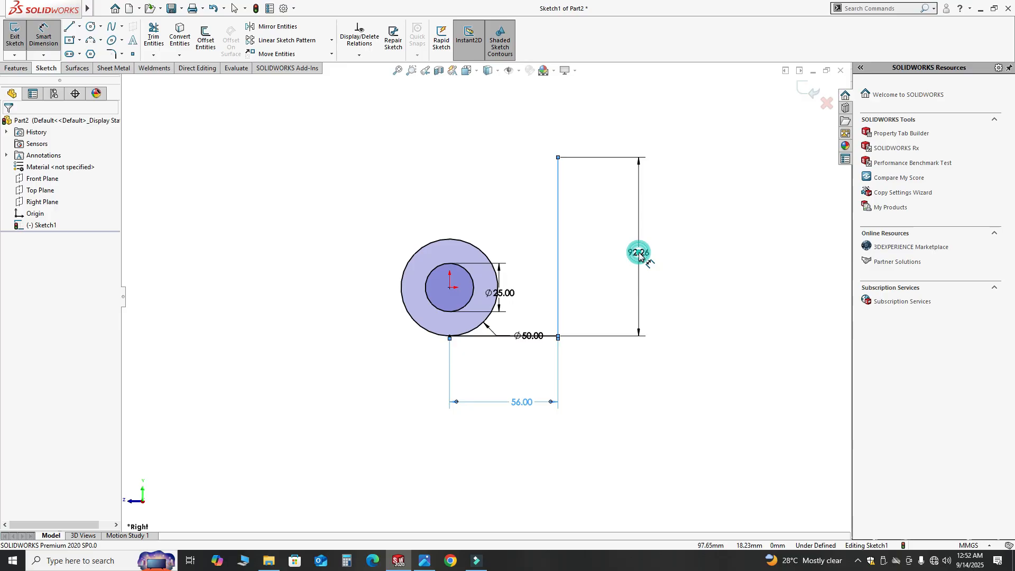
click(638, 253)
key(Return)
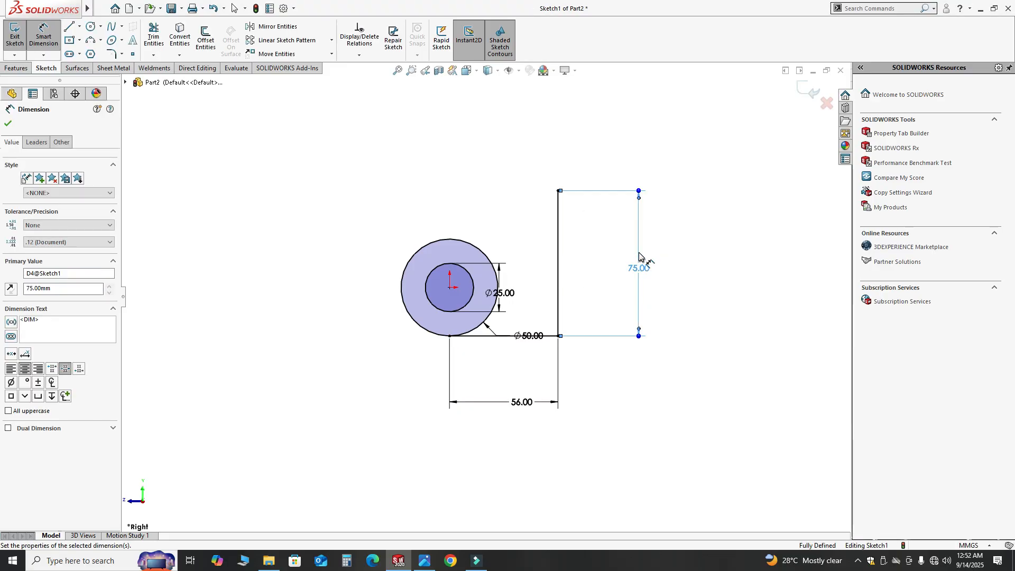
key(Escape)
Consult the reference drawing and offset the connected bottom and vertical lines 16 mm inward, toward the circles.
click(423, 561)
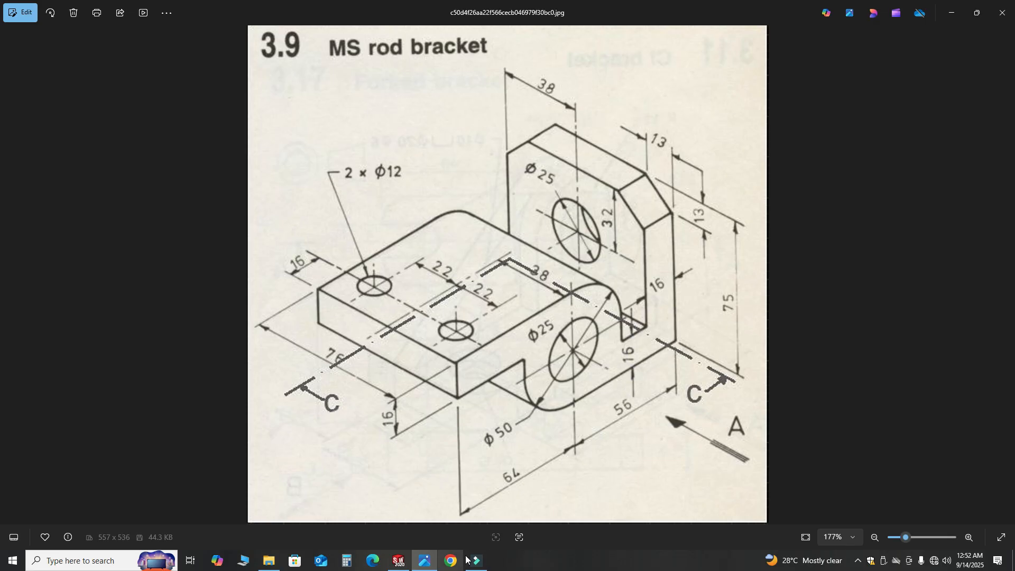
click(398, 561)
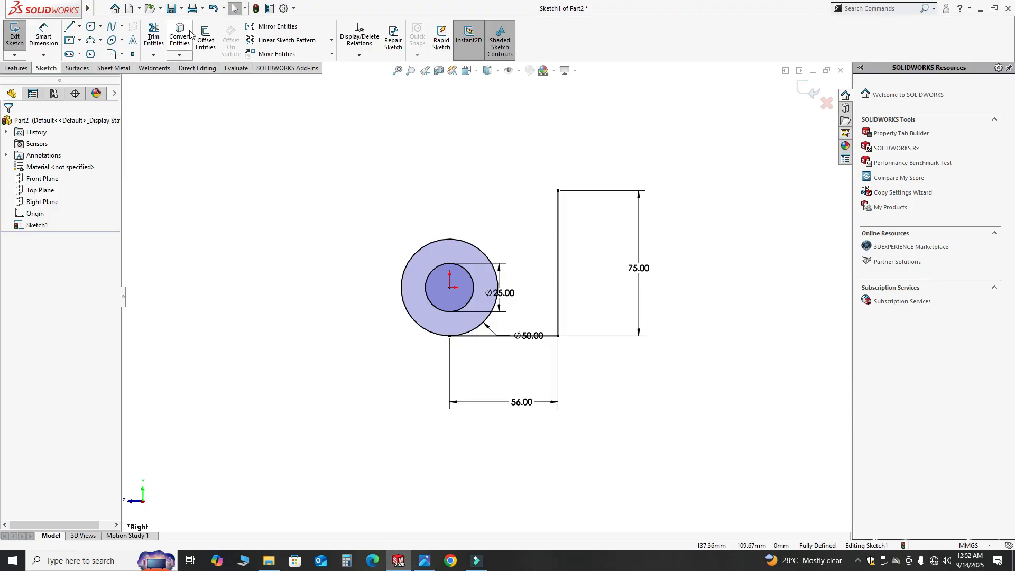
click(205, 38)
click(558, 220)
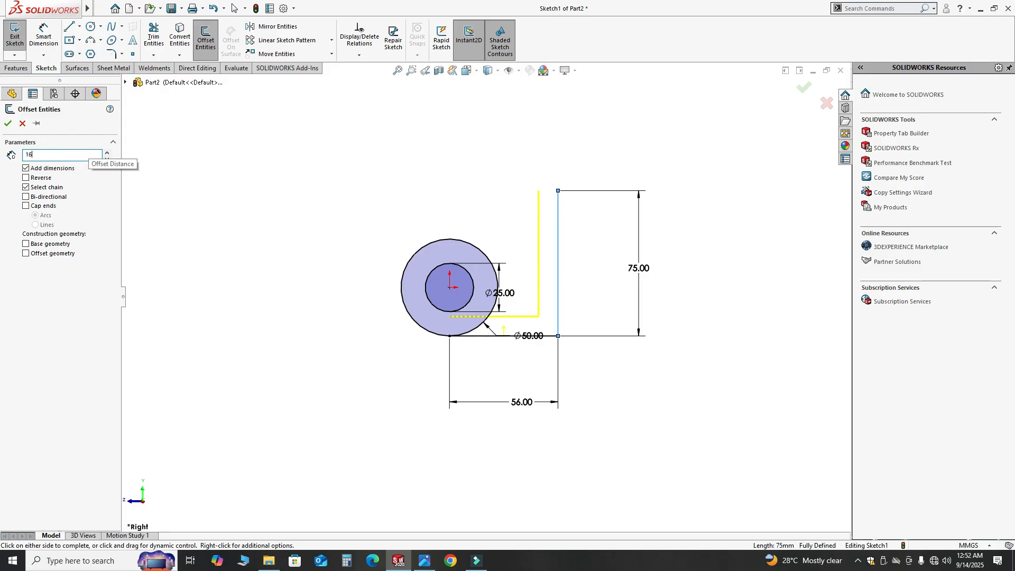
key(Return)
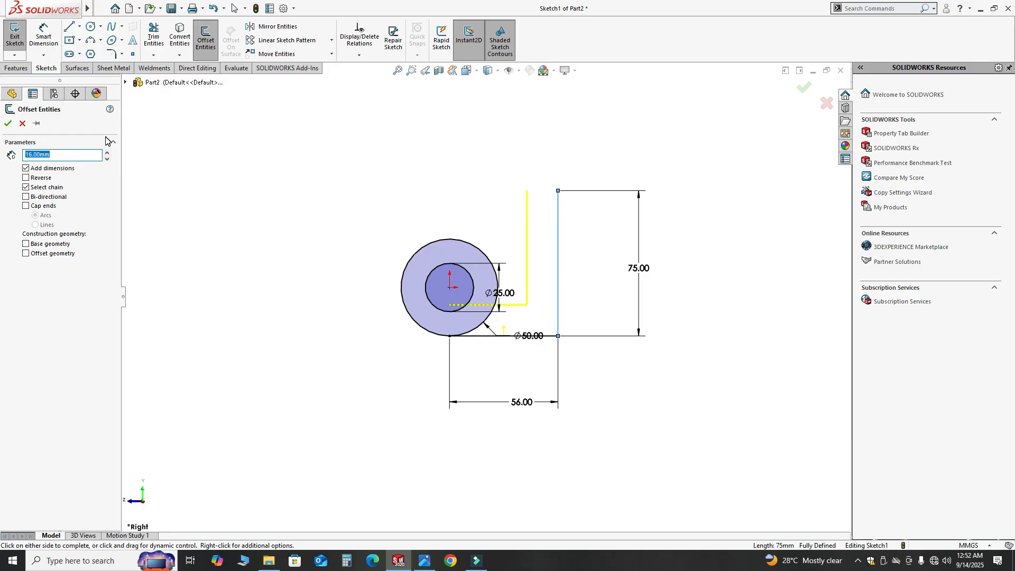
click(8, 123)
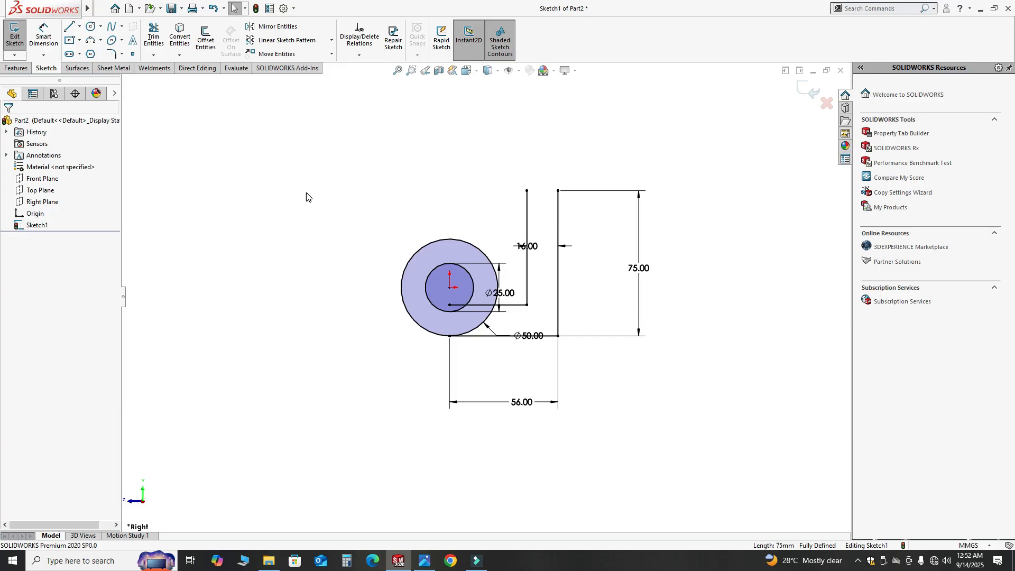
Trim away the part of the offset horizontal line that lies inside the two circles.
scroll(478, 317, up, 3)
scroll(447, 288, up, 3)
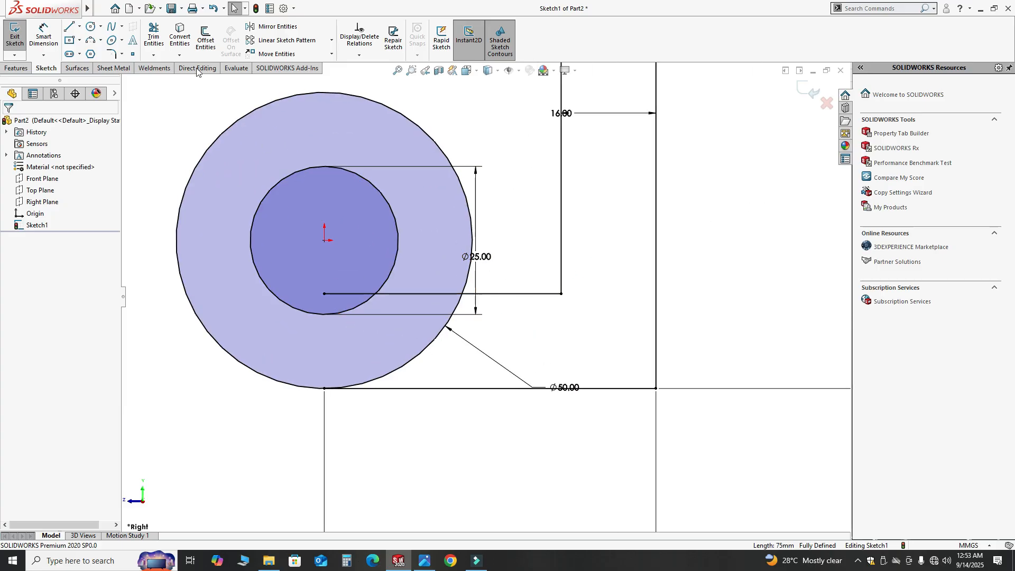
click(153, 35)
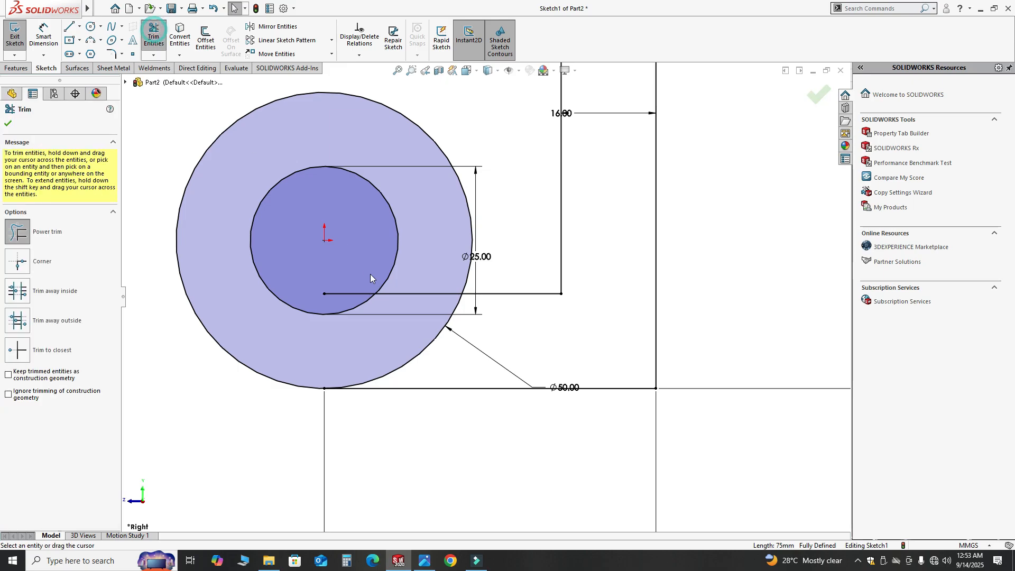
drag(356, 277, 439, 286)
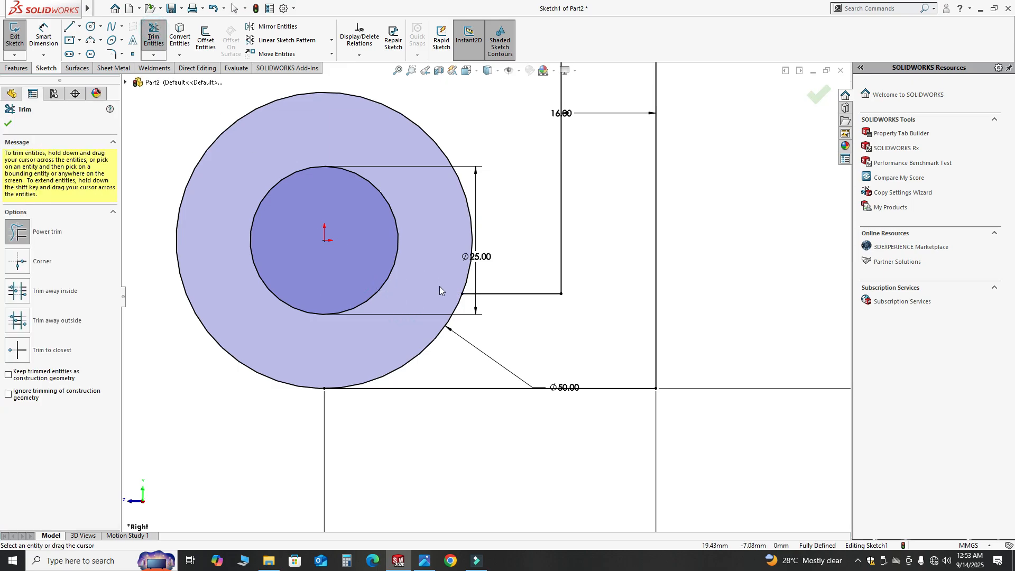
scroll(449, 301, up, 5)
key(Escape)
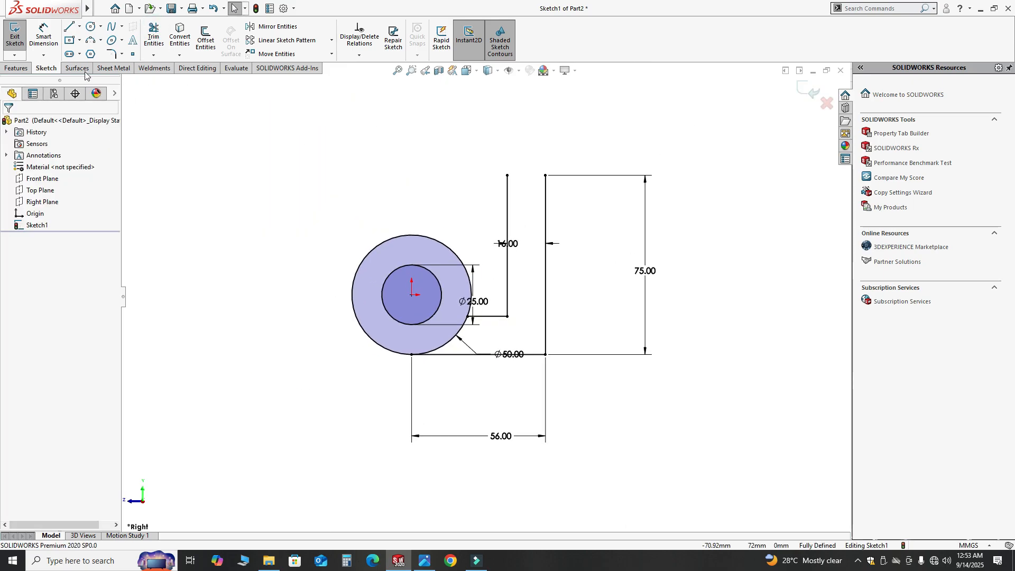
Close the upper end of the upright with a line joining the ends of the two vertical lines.
click(71, 29)
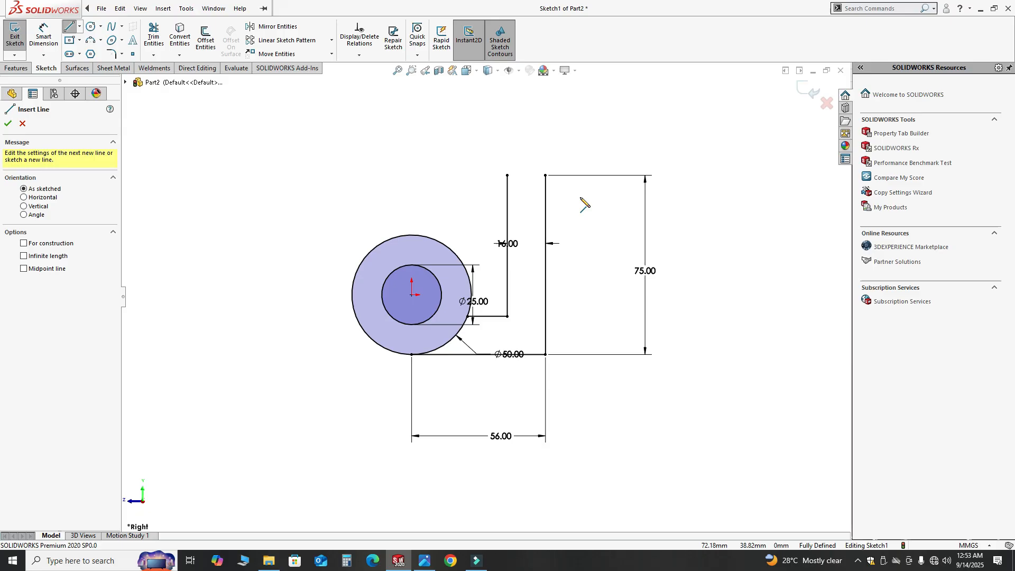
click(545, 174)
click(507, 175)
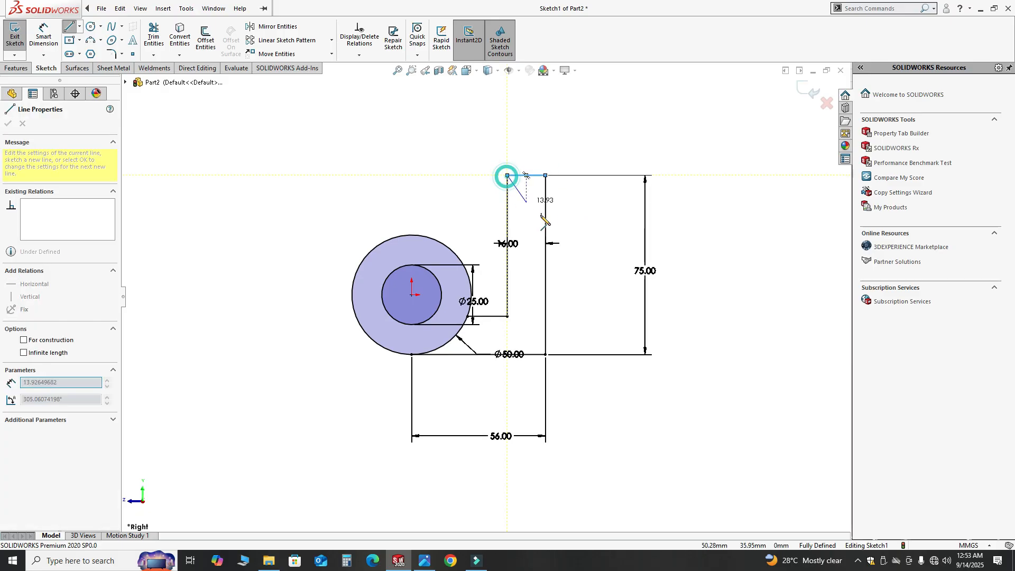
key(Escape)
scroll(497, 295, up, 4)
scroll(438, 311, down, 4)
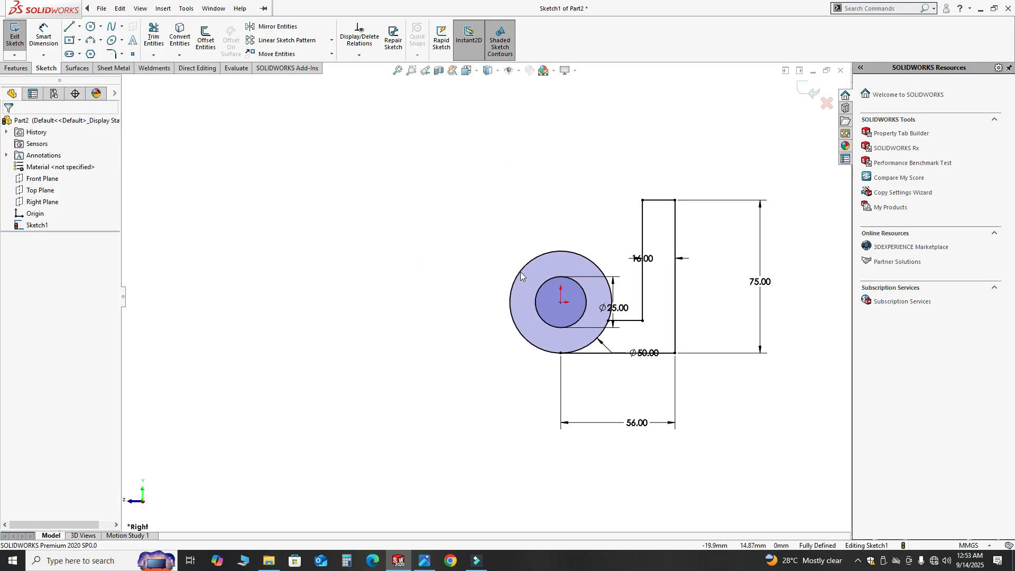
scroll(680, 318, down, 2)
Compare the sketch with the reference drawing and check the spacing between the bottom line and the horizontal line above it.
click(429, 562)
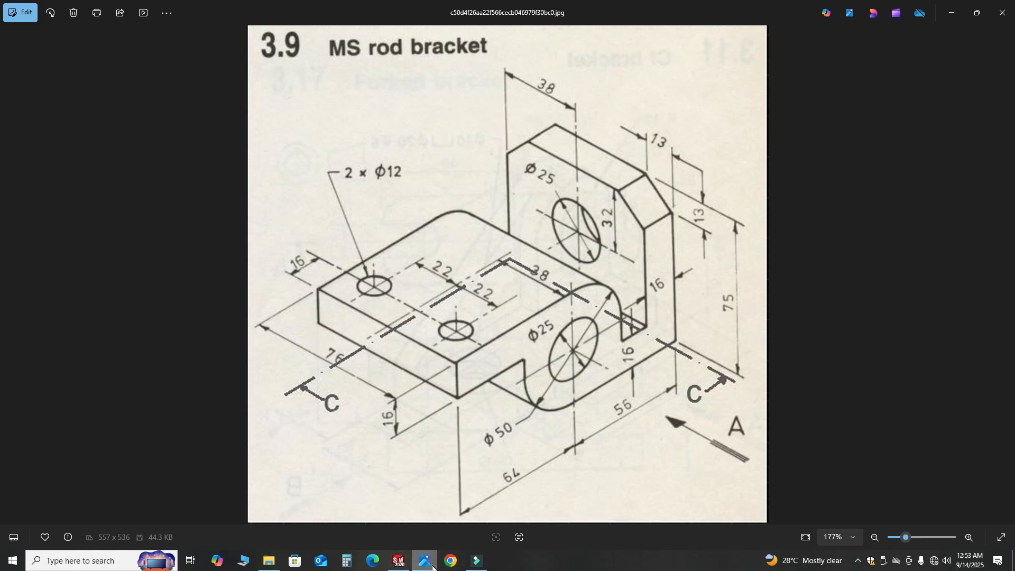
click(431, 565)
scroll(649, 364, down, 2)
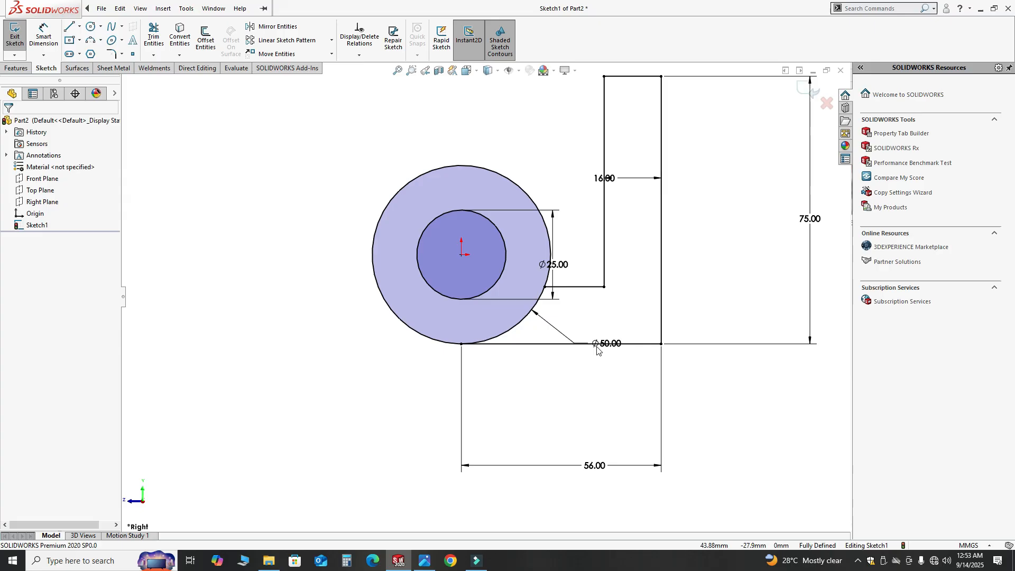
click(43, 34)
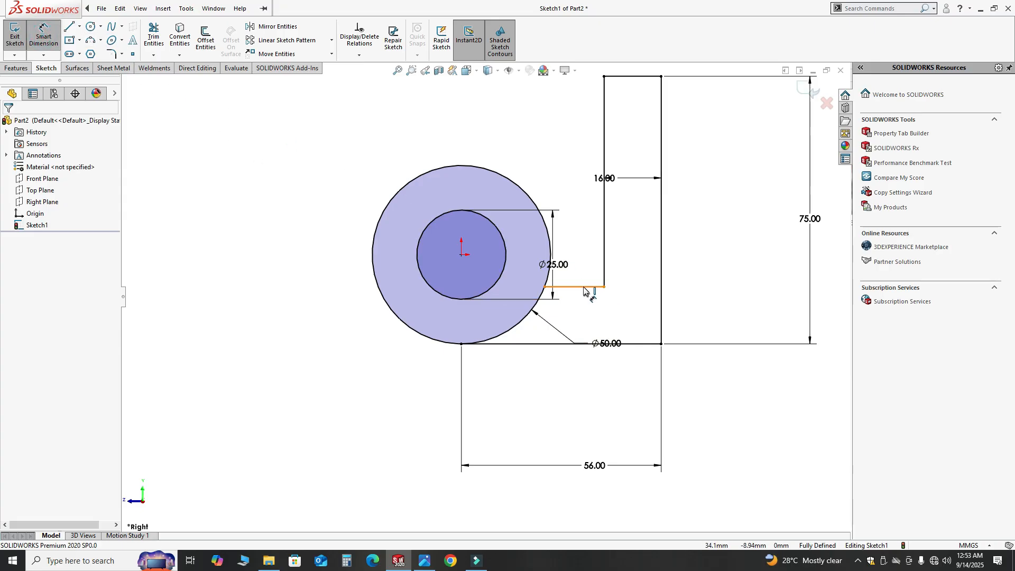
click(552, 344)
click(578, 287)
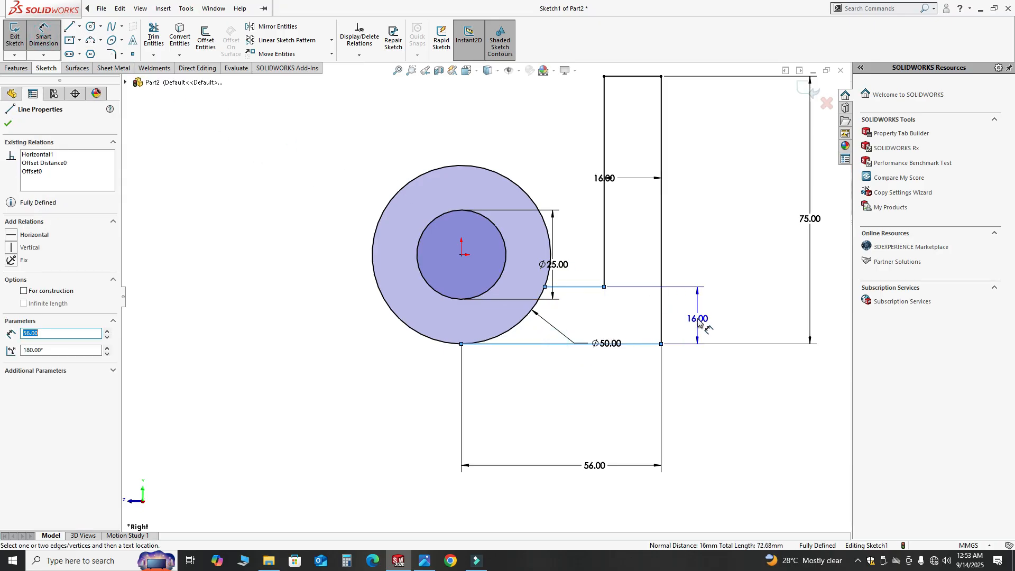
key(Escape)
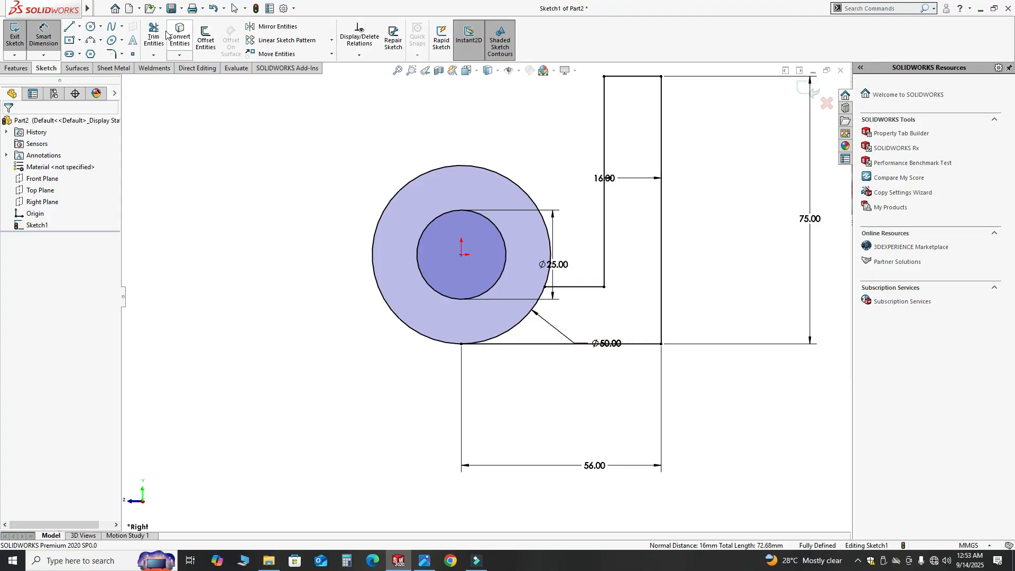
Trim the outer circle's arc between the two horizontal lines to merge the ring with the L-shaped profile.
scroll(550, 281, down, 2)
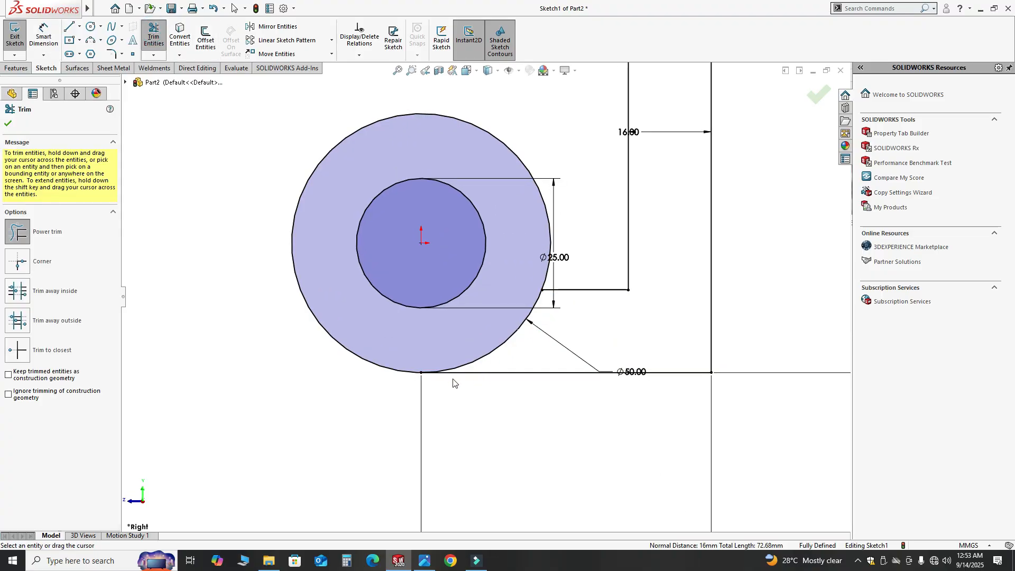
drag(519, 351, 555, 332)
scroll(528, 412, up, 4)
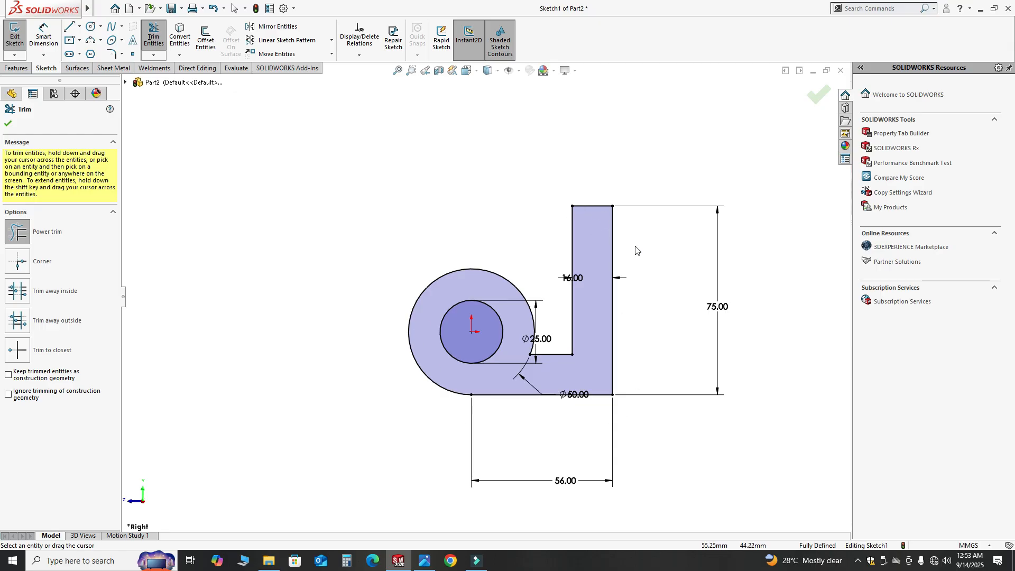
Sketch the open three-line arm outline from the outer circle's top: about 108 mm horizontally outward, vertically down, and horizontally back to the circle.
scroll(636, 250, up, 2)
scroll(373, 344, down, 3)
click(424, 560)
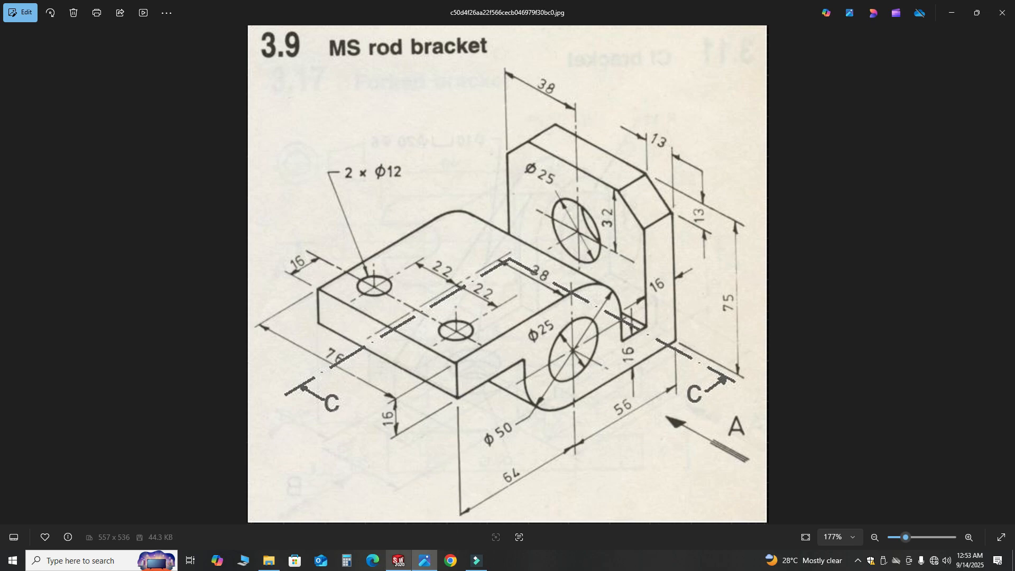
click(399, 560)
click(72, 27)
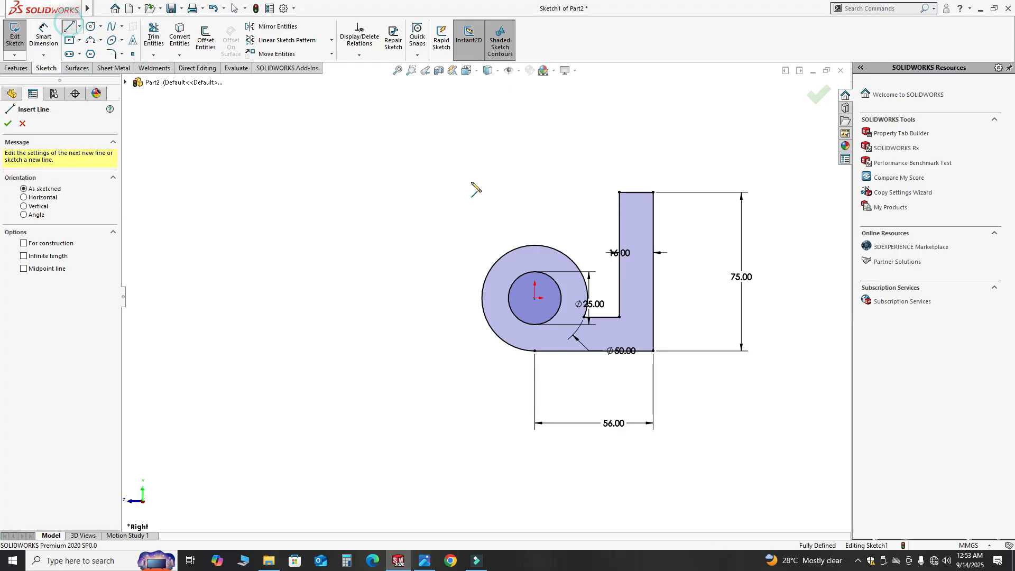
click(533, 244)
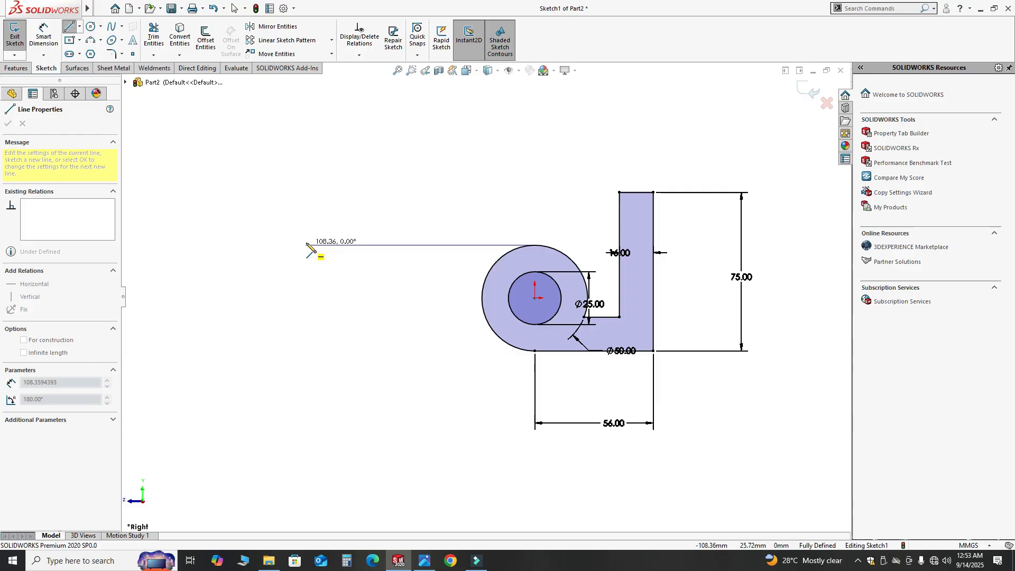
click(306, 245)
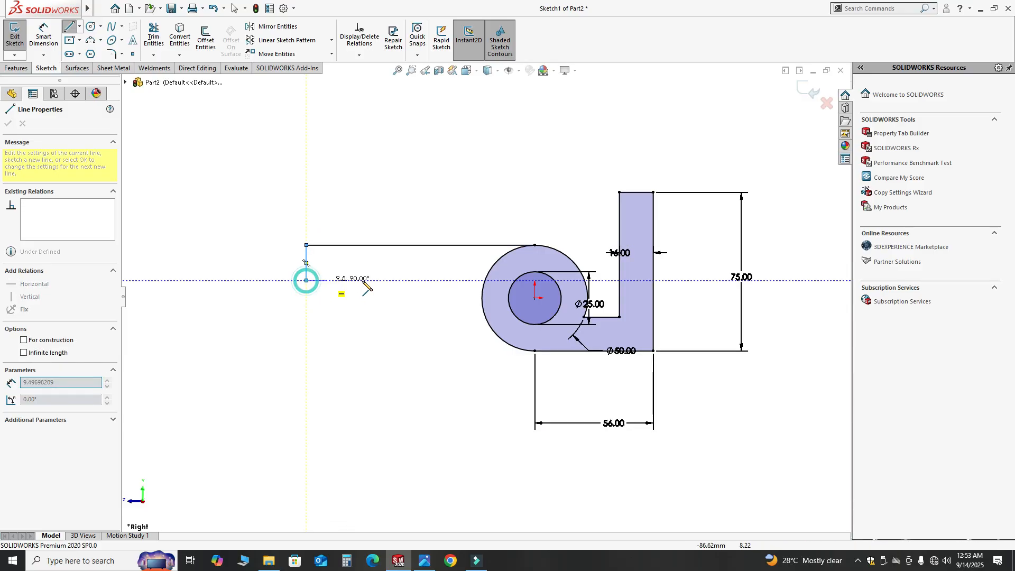
click(306, 281)
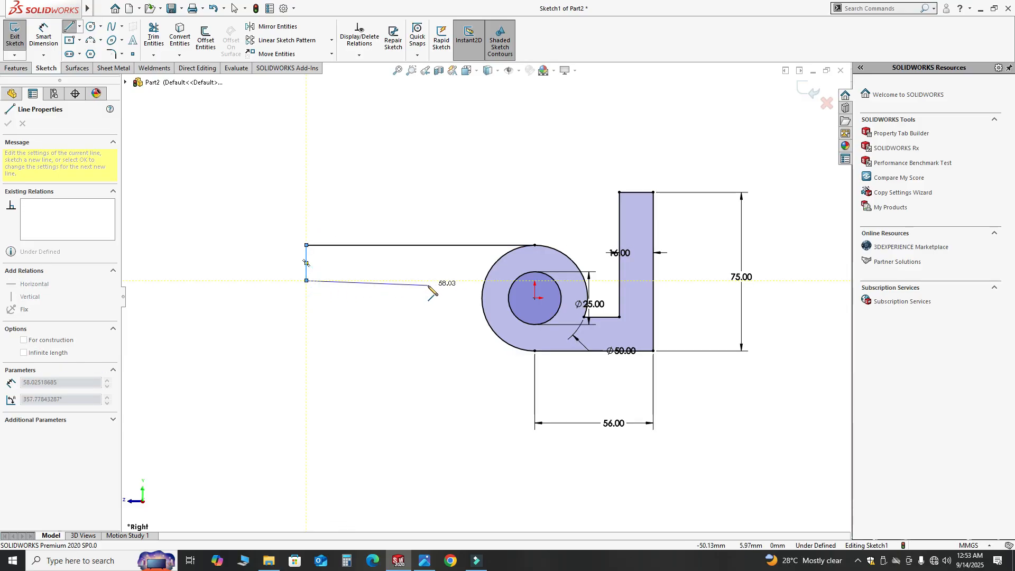
click(484, 280)
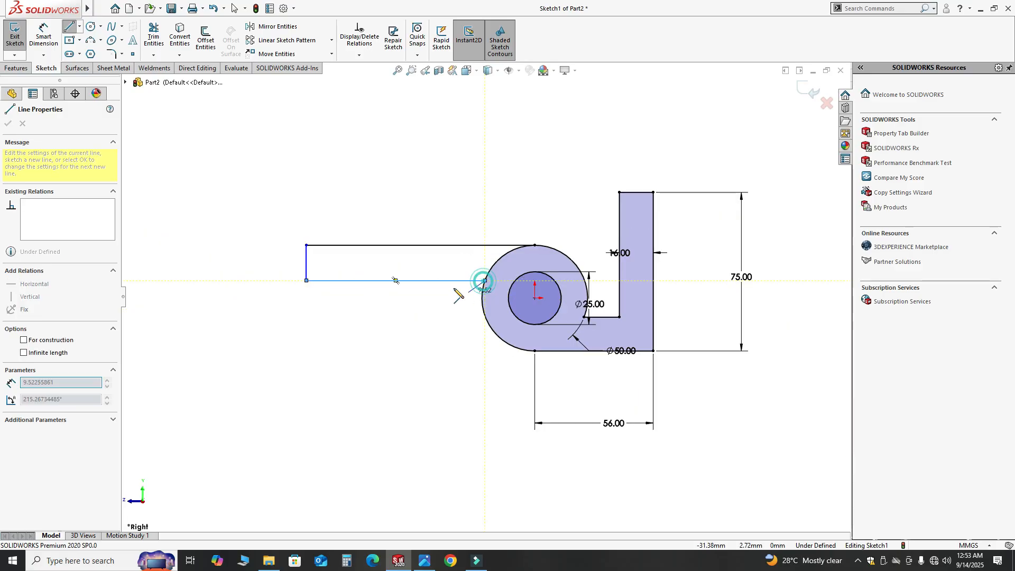
key(Escape)
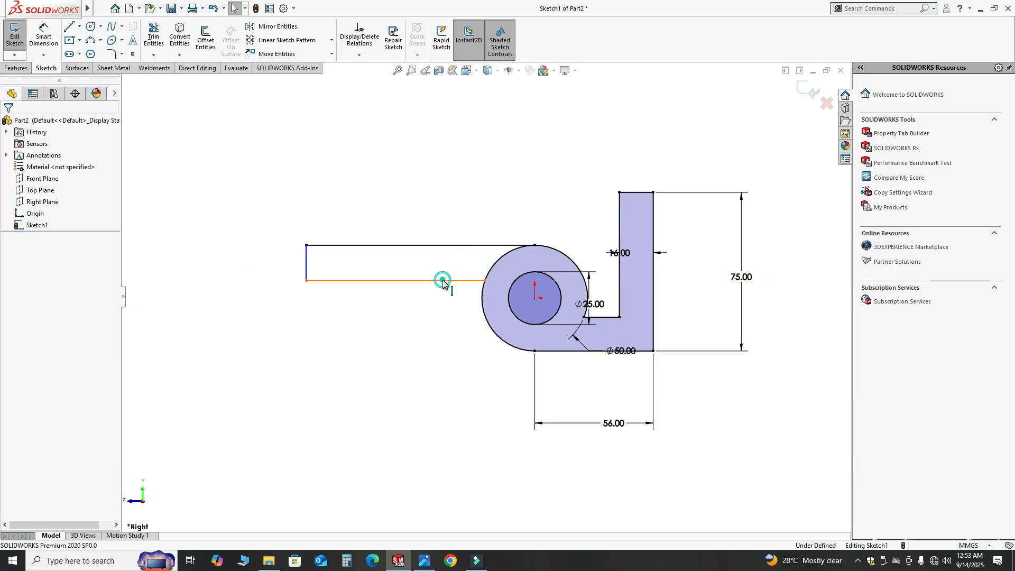
click(476, 280)
click(432, 171)
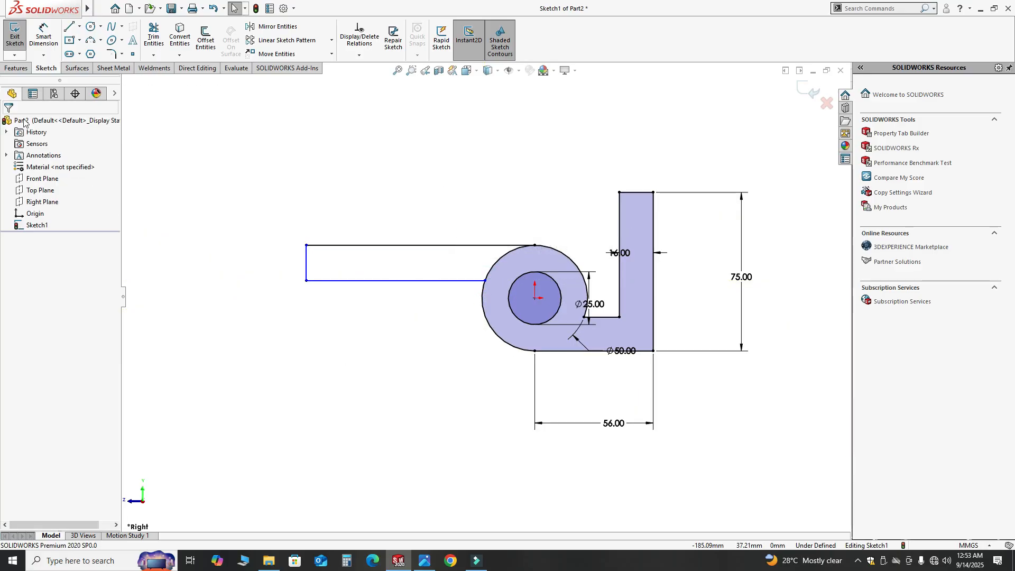
Dimension the arm's vertical end line to a thickness of 16 mm.
click(43, 37)
click(306, 264)
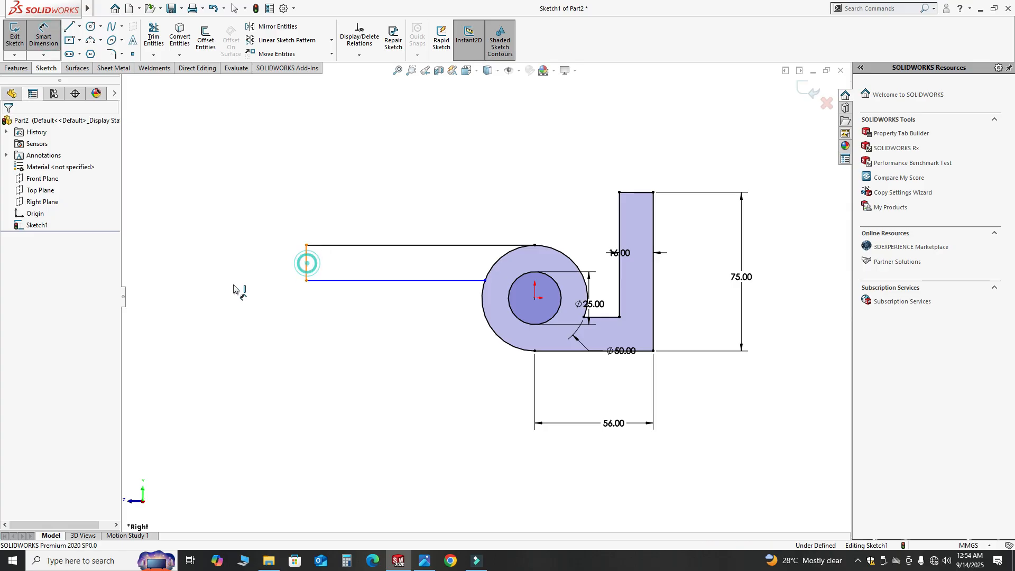
click(233, 283)
text(16)
key(Return)
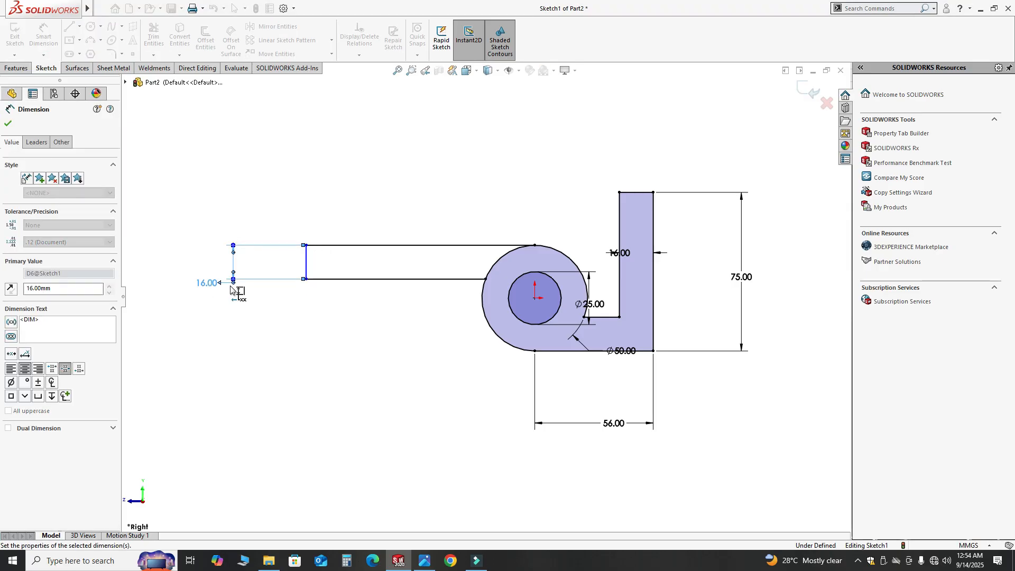
key(Escape)
Check the arm length in the reference drawing and dimension the arm's end line 64 mm horizontally from the circle centre.
click(427, 560)
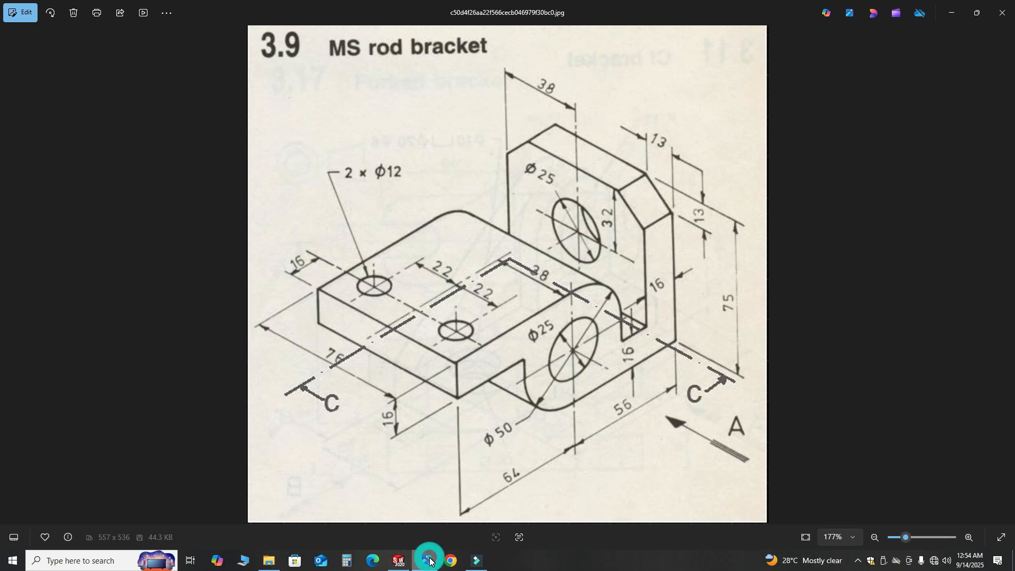
click(430, 561)
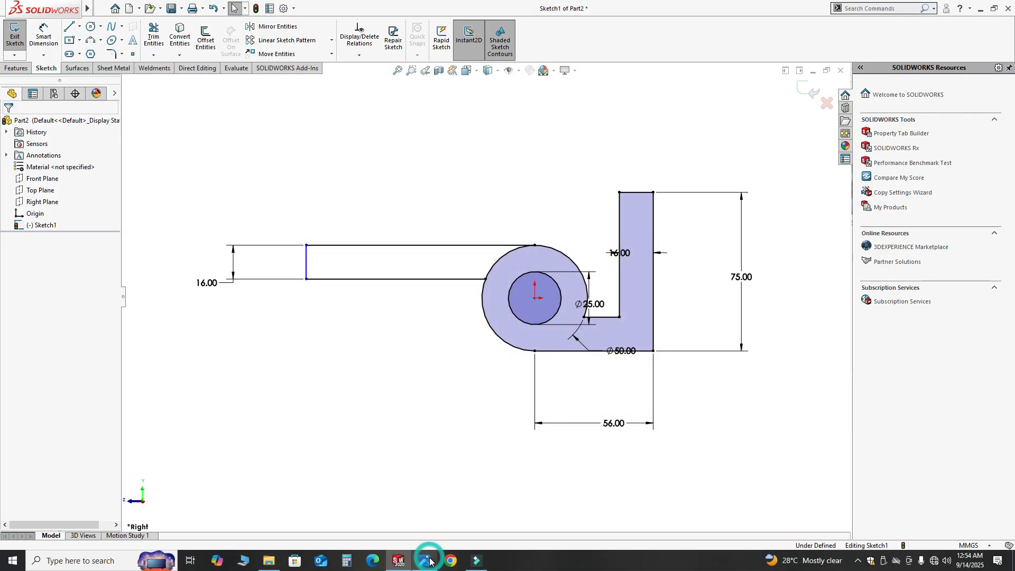
click(430, 562)
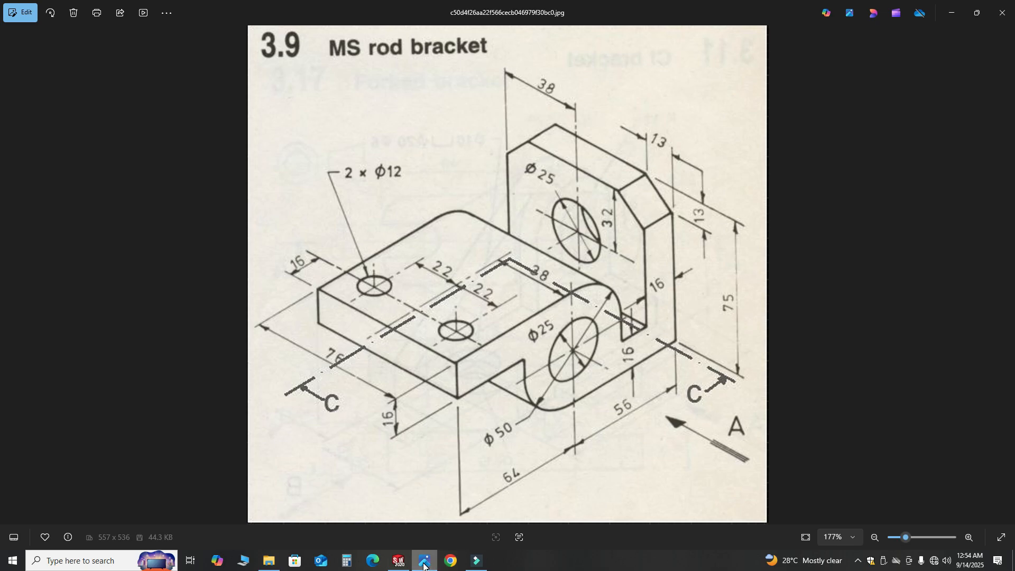
click(400, 563)
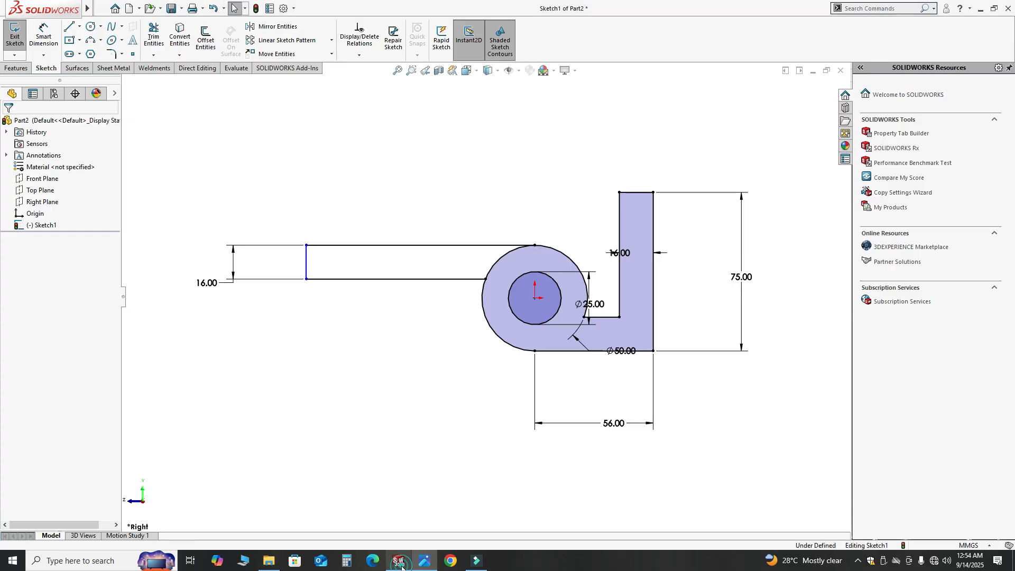
click(44, 37)
click(306, 257)
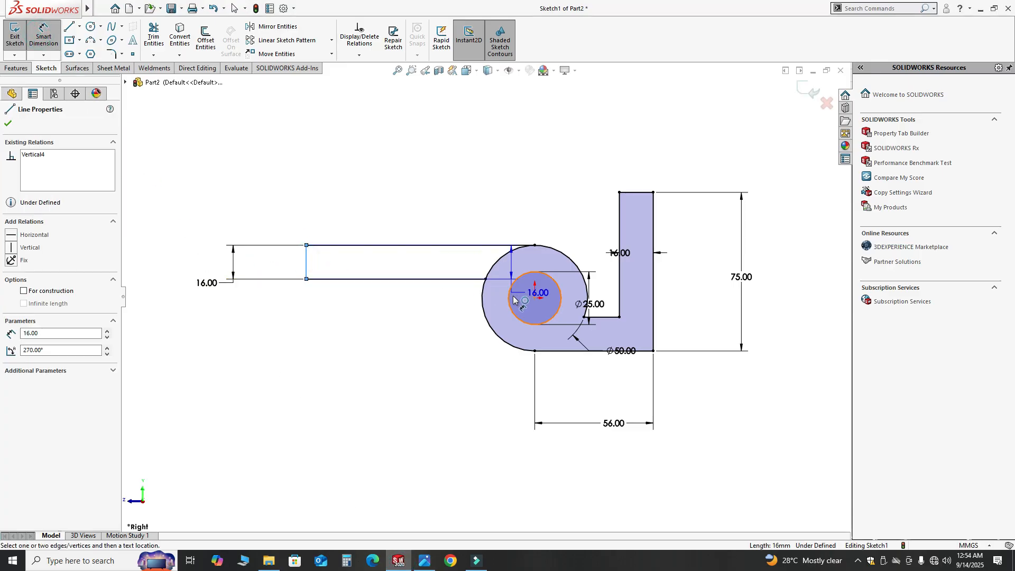
click(535, 298)
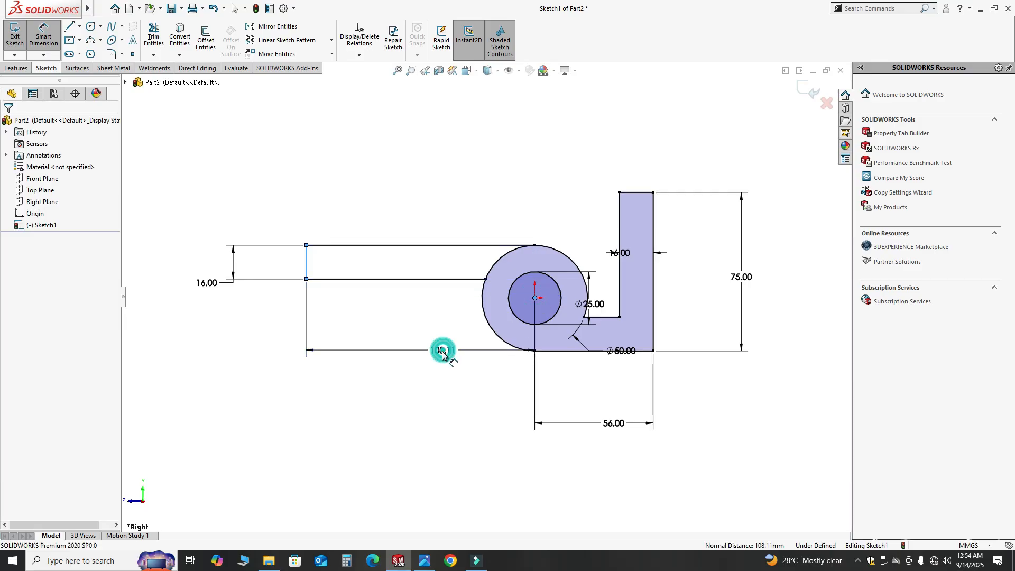
click(442, 349)
text(64)
key(Return)
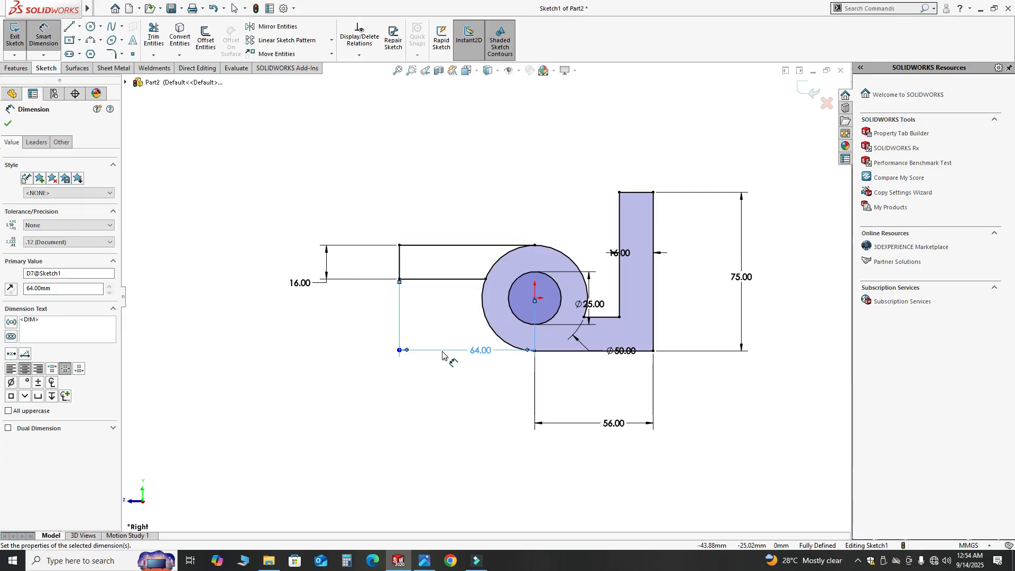
key(Escape)
key(f)
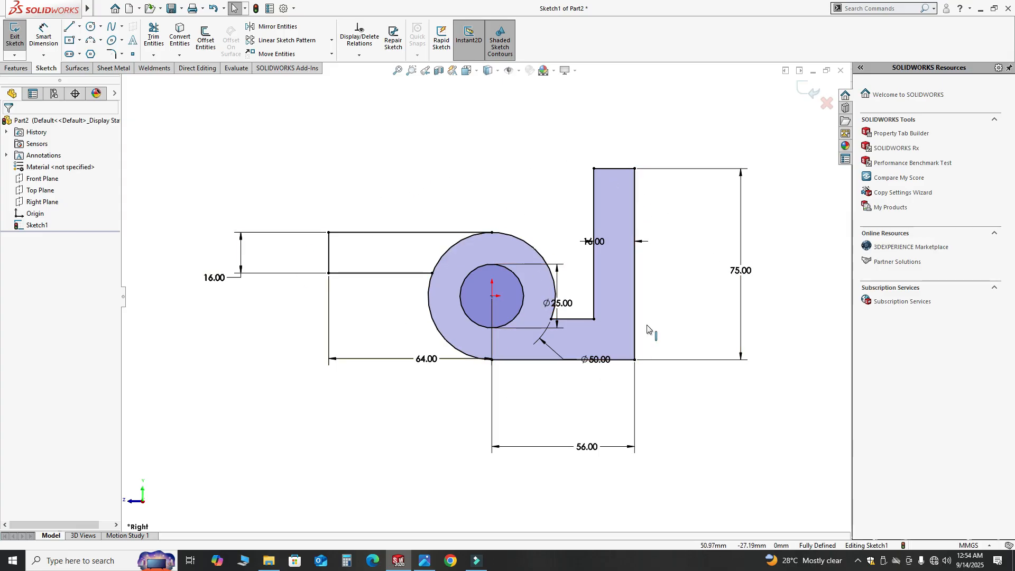
Trim the outer circle's arc between the arm's two horizontal lines to merge the arm with the ring.
click(153, 38)
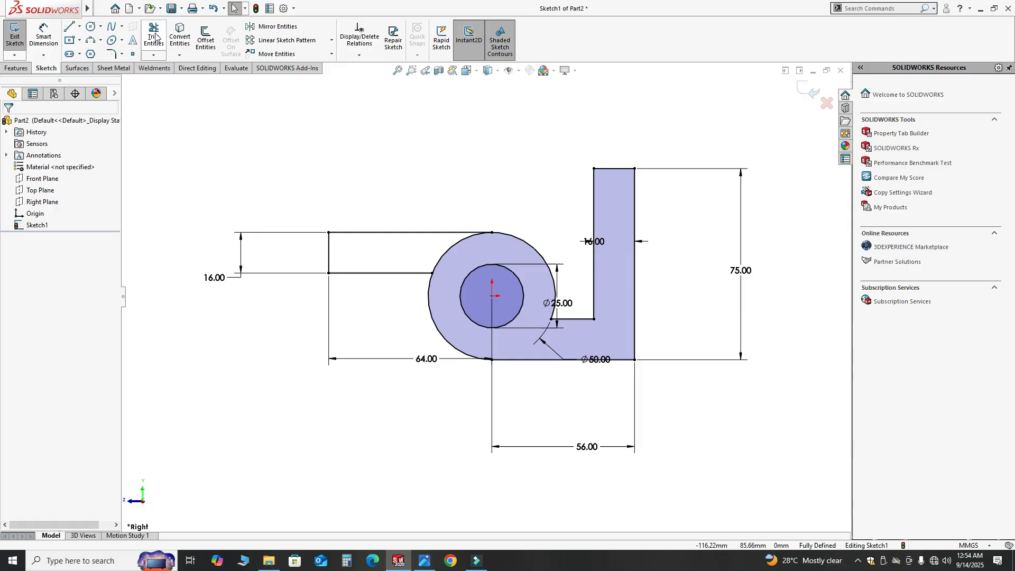
drag(418, 249, 464, 268)
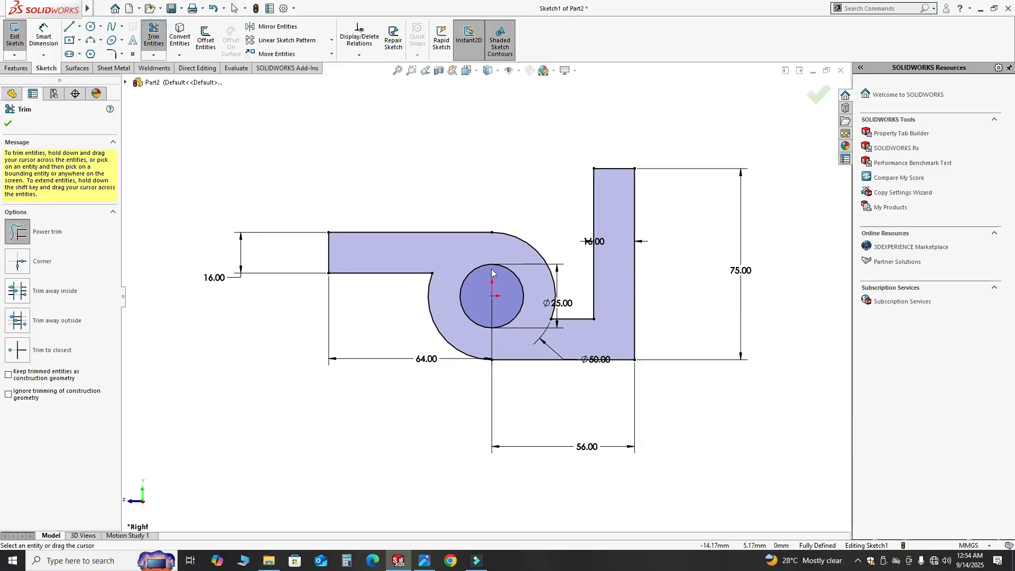
key(Escape)
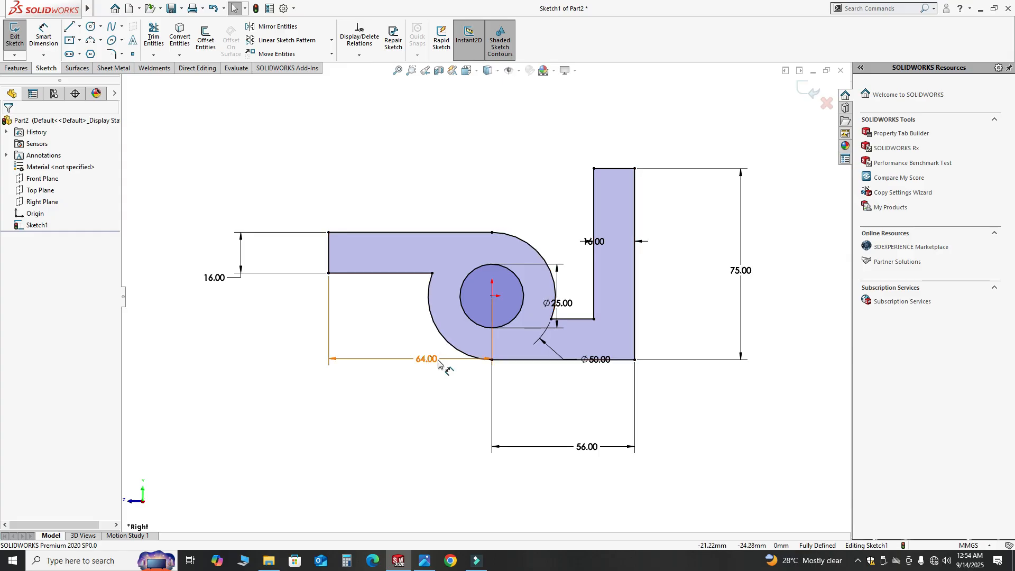
Check the bracket width in the reference drawing and extrude the side profile 76 mm as a Mid Plane boss.
click(421, 563)
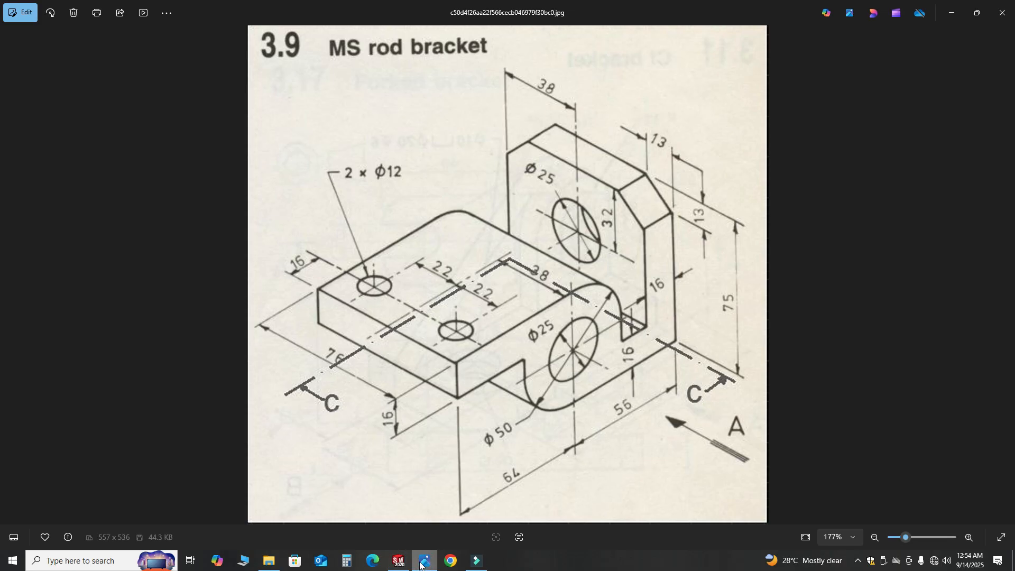
click(421, 564)
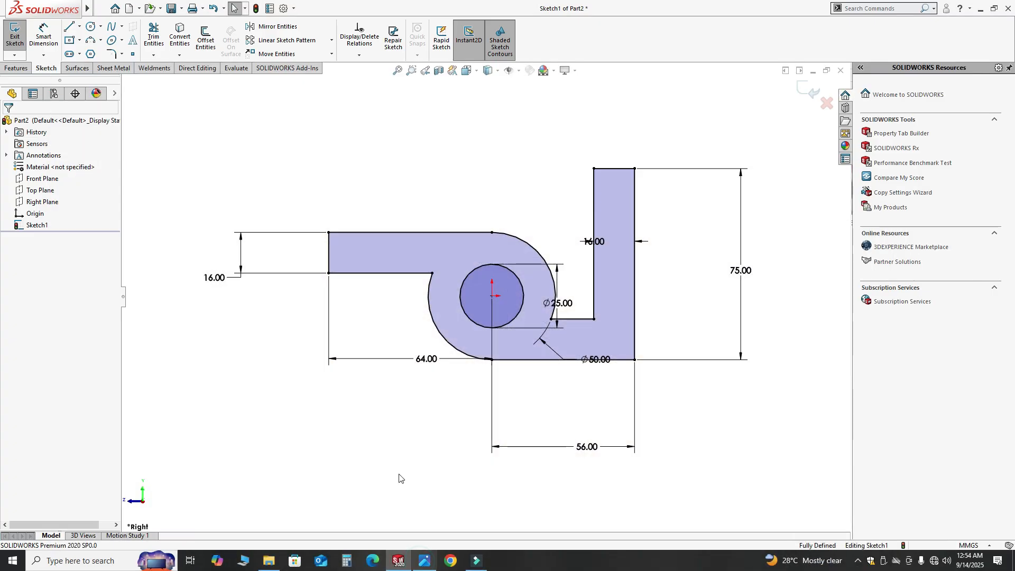
mouse_move(393, 275)
middle_down()
mouse_move(392, 256)
mouse_move(433, 288)
mouse_move(444, 275)
middle_up()
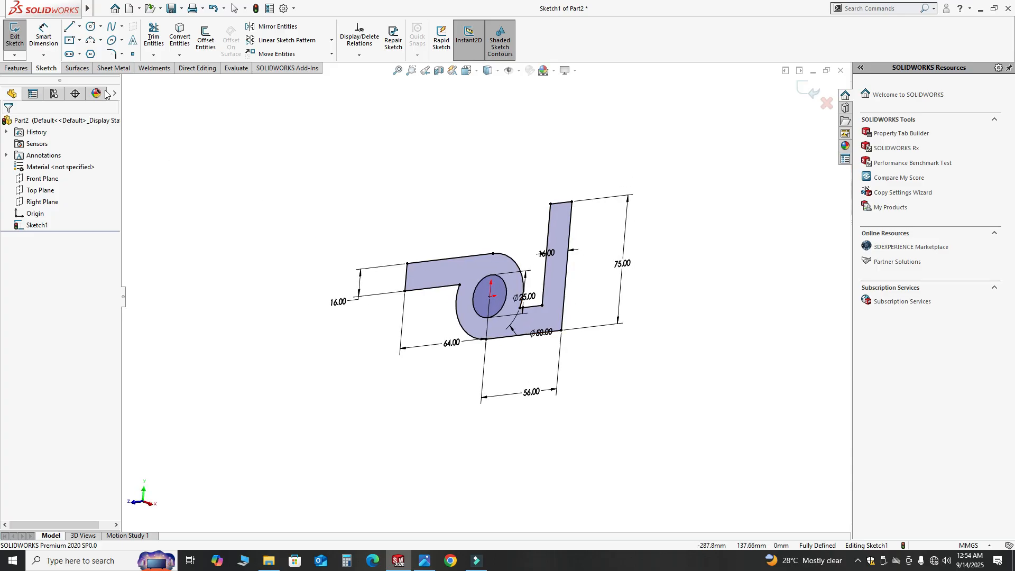
click(16, 67)
click(20, 42)
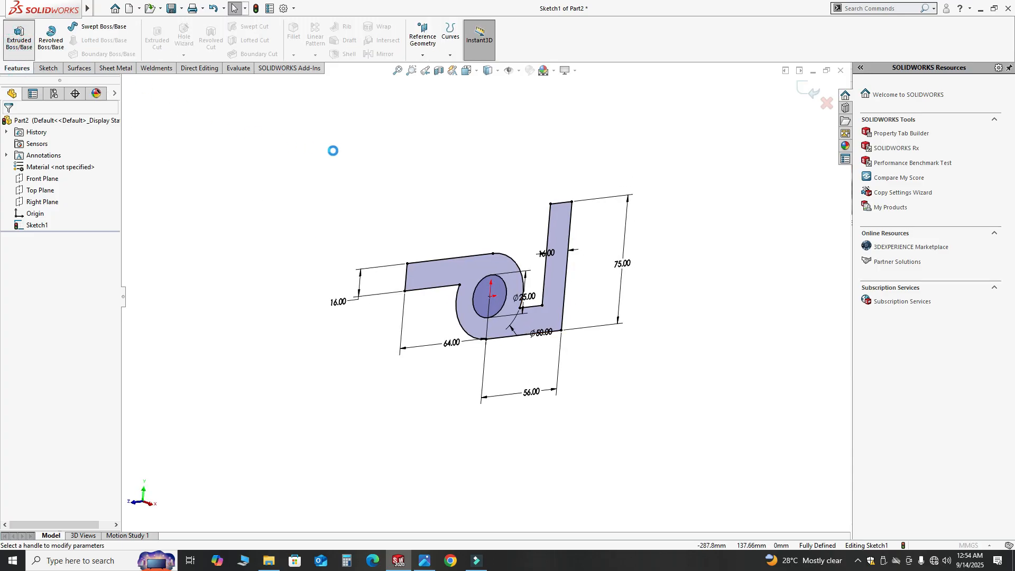
middle_drag(398, 212, 529, 233)
click(426, 559)
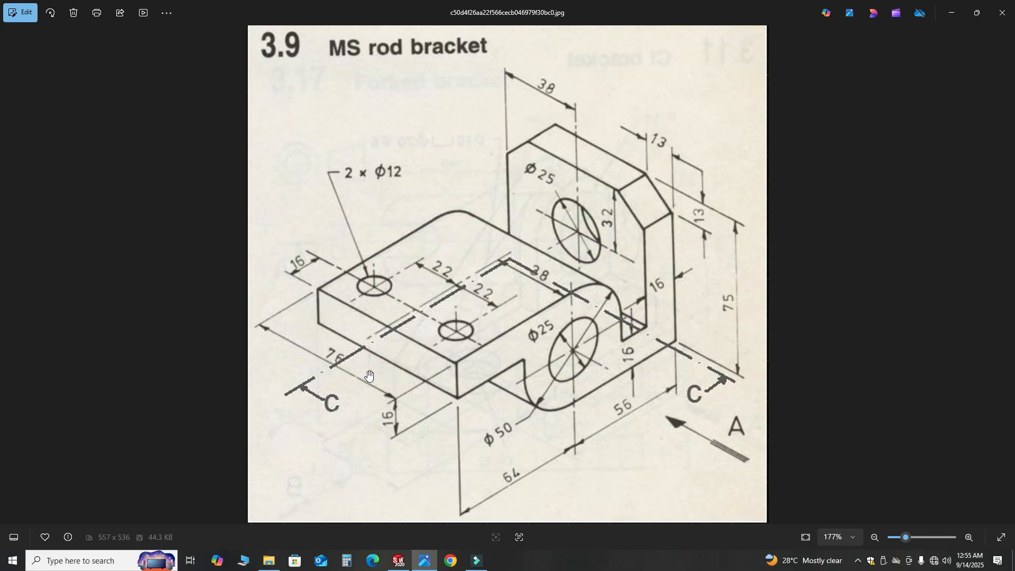
click(398, 560)
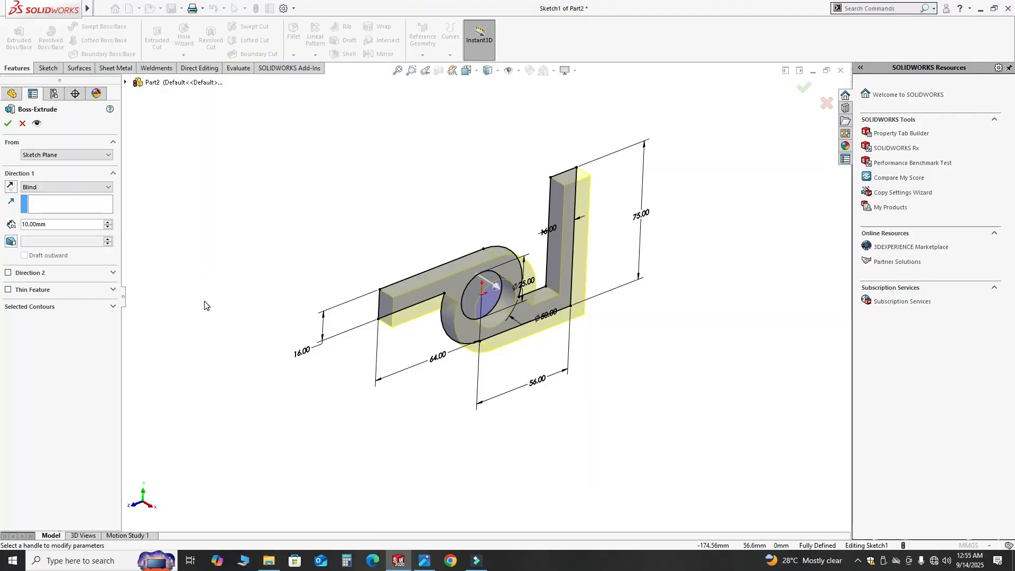
click(107, 187)
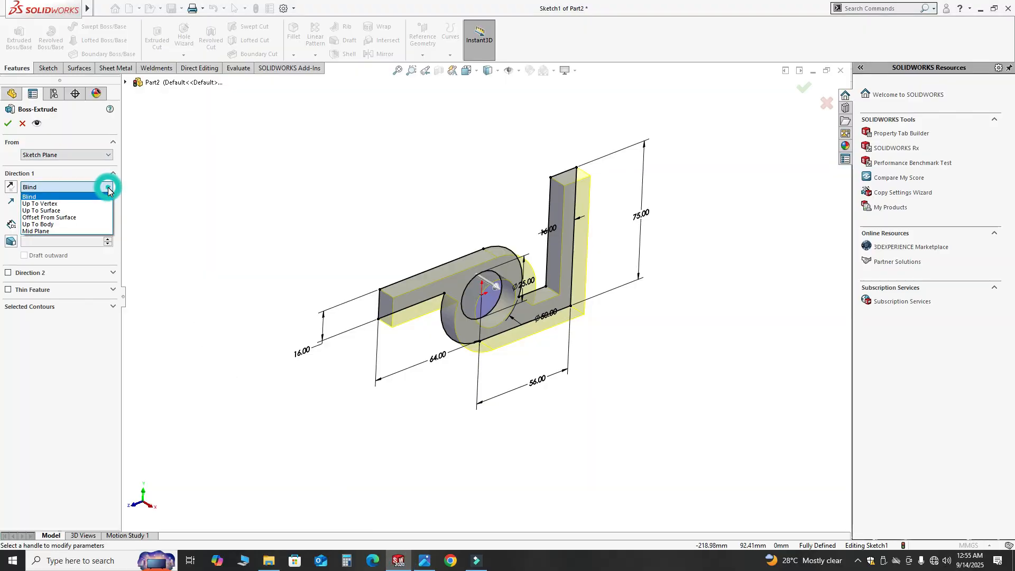
click(58, 231)
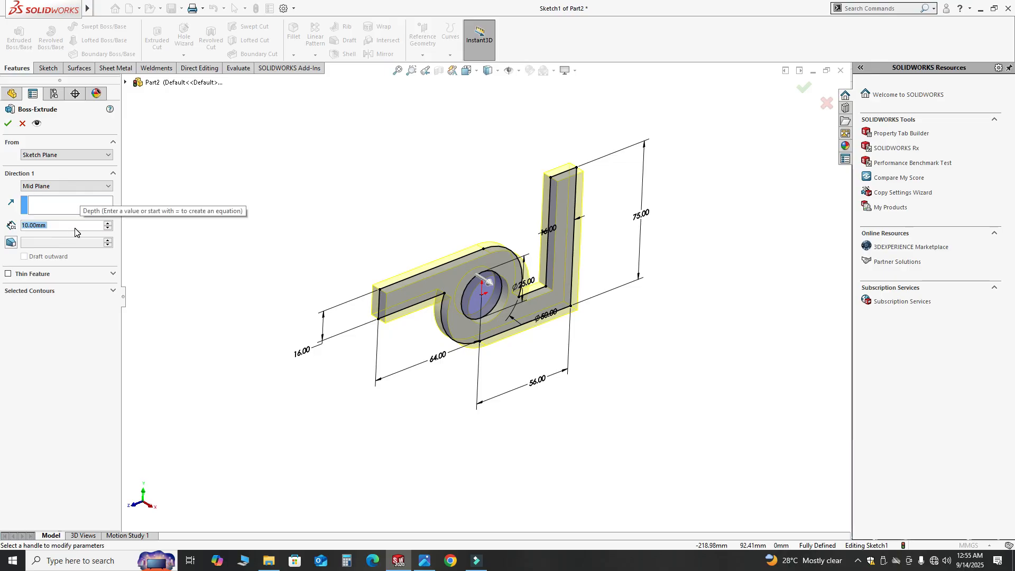
text(76)
key(Return)
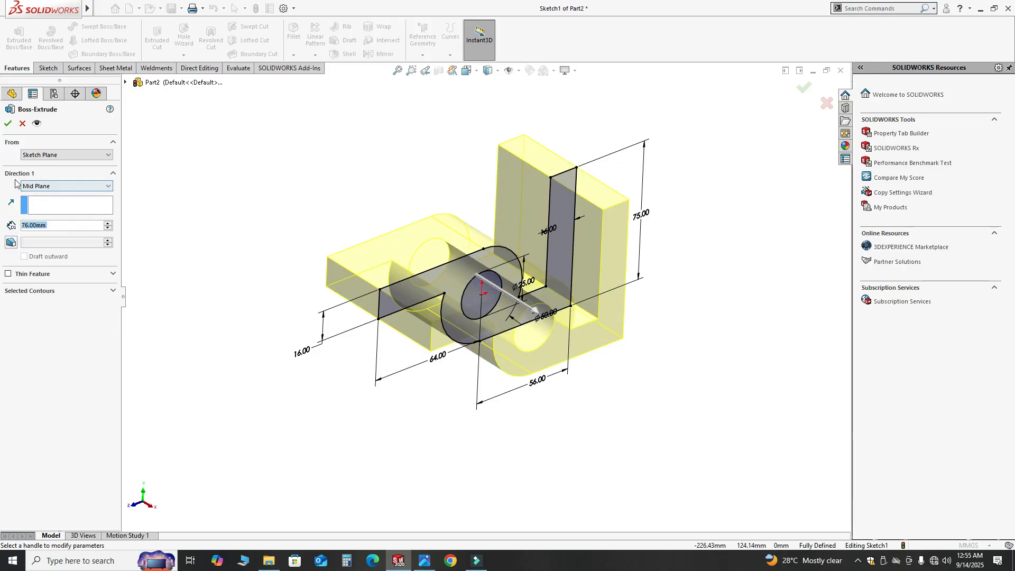
click(11, 124)
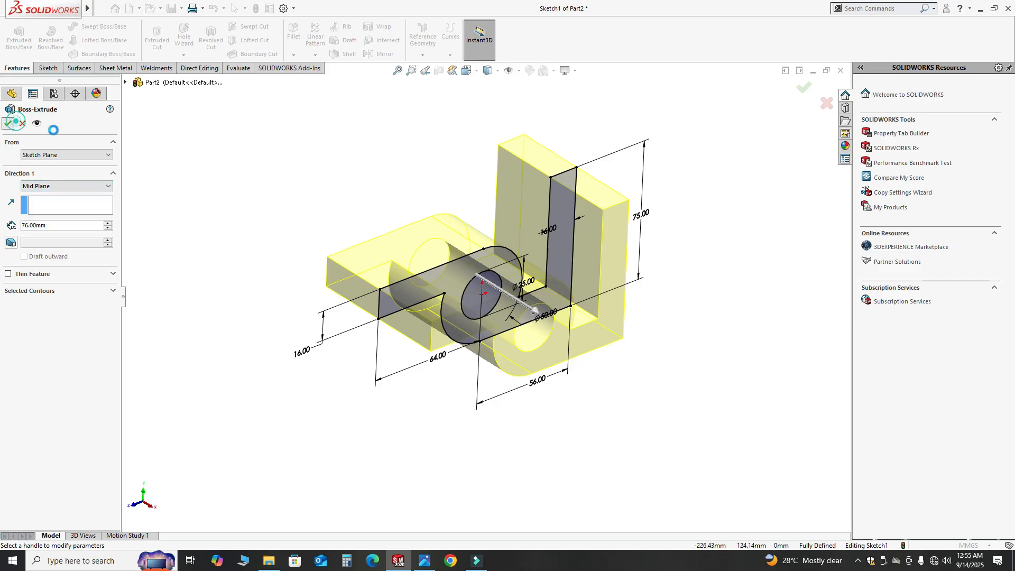
Compare the extruded bracket with the enlarged reference drawing, examining the remaining holes and the upright's cut corners.
mouse_move(260, 176)
middle_down()
mouse_move(519, 154)
mouse_move(591, 120)
mouse_move(432, 199)
mouse_move(423, 233)
mouse_move(454, 203)
mouse_move(433, 220)
middle_up()
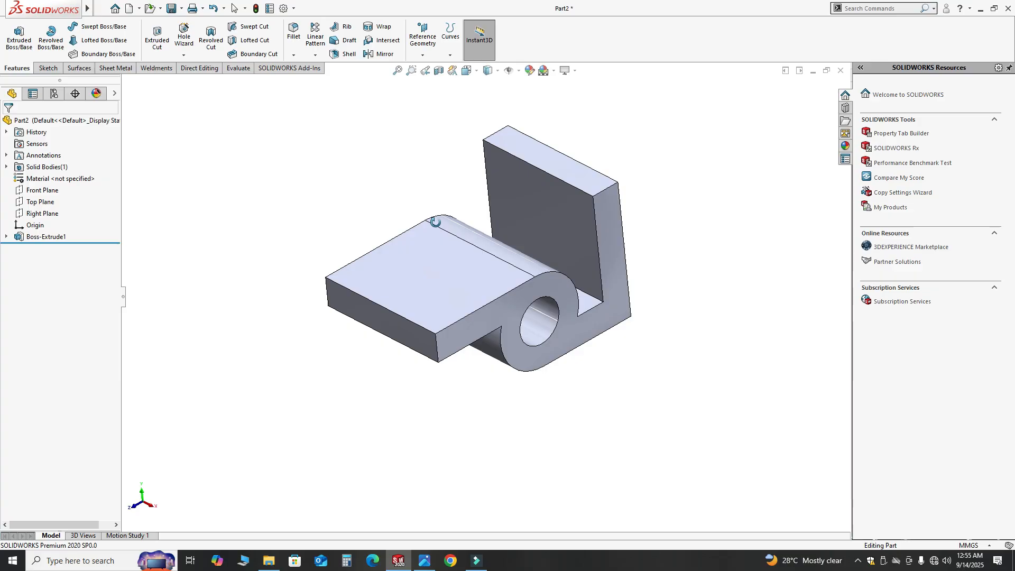
click(424, 560)
drag(417, 249, 445, 294)
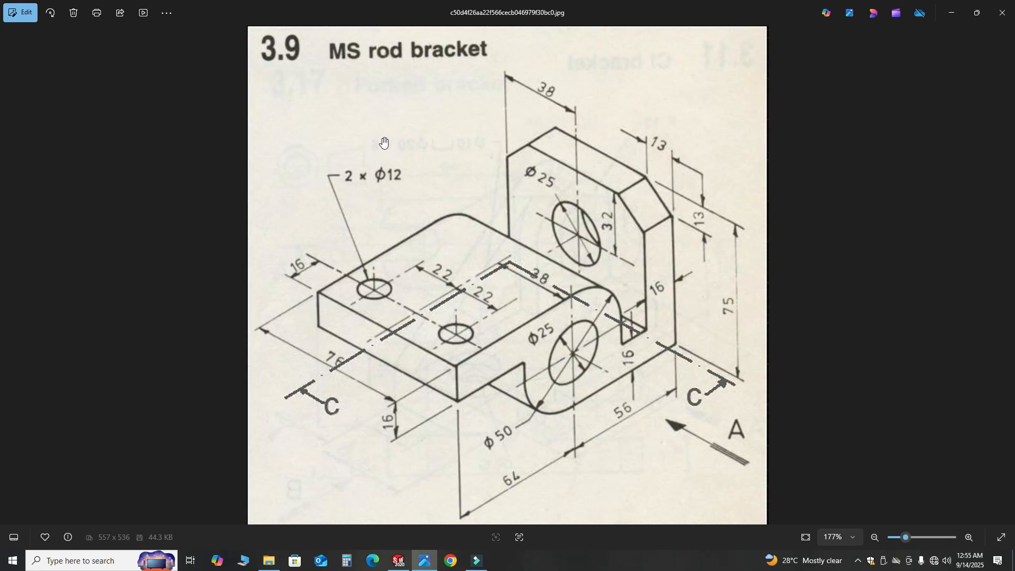
scroll(373, 240, up, 4)
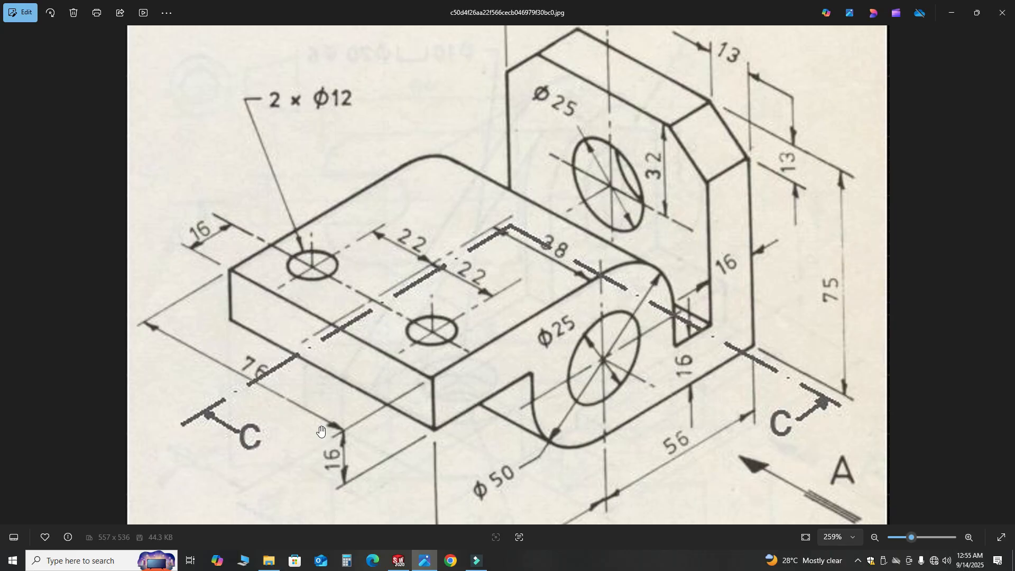
click(398, 560)
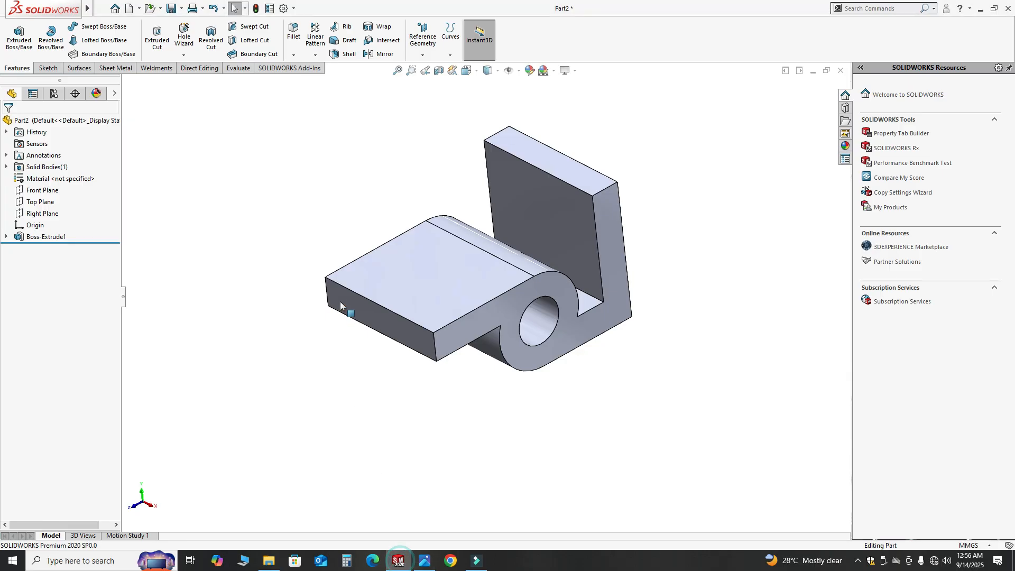
Start a sketch on the arm's flat upper face and draw a horizontal centerline across its full width near the free end.
click(460, 288)
click(502, 254)
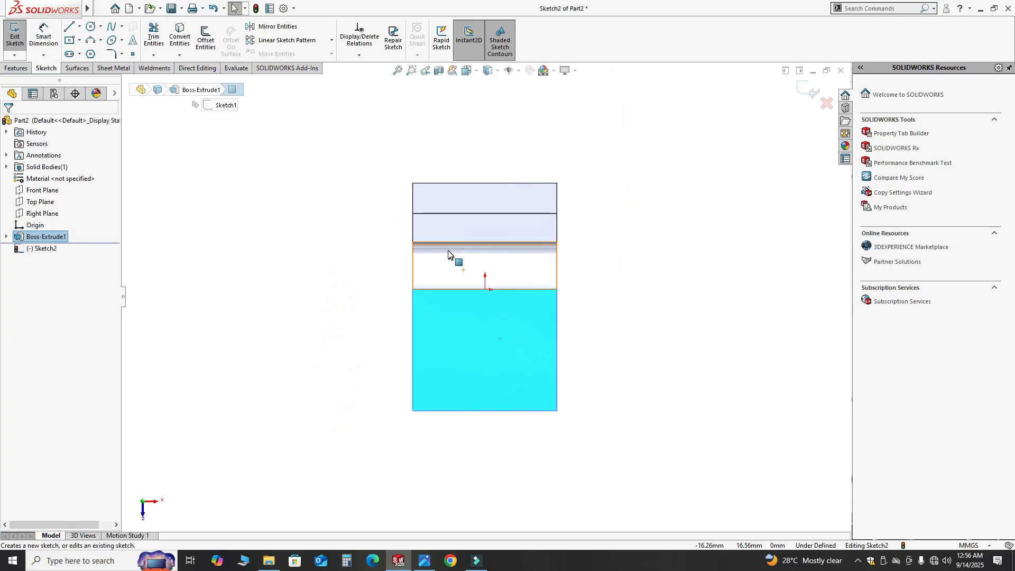
scroll(482, 423, up, 2)
click(79, 27)
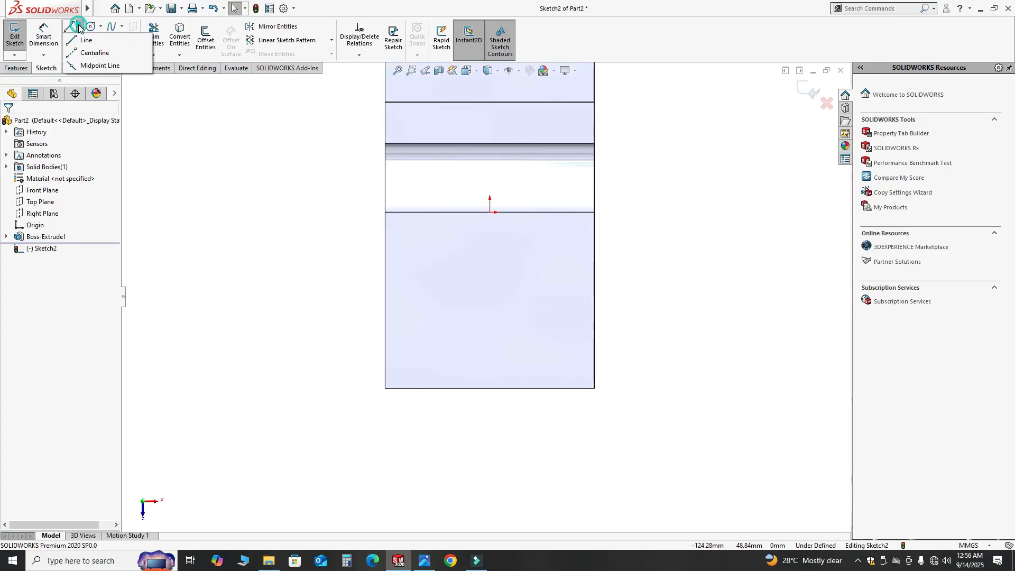
click(93, 48)
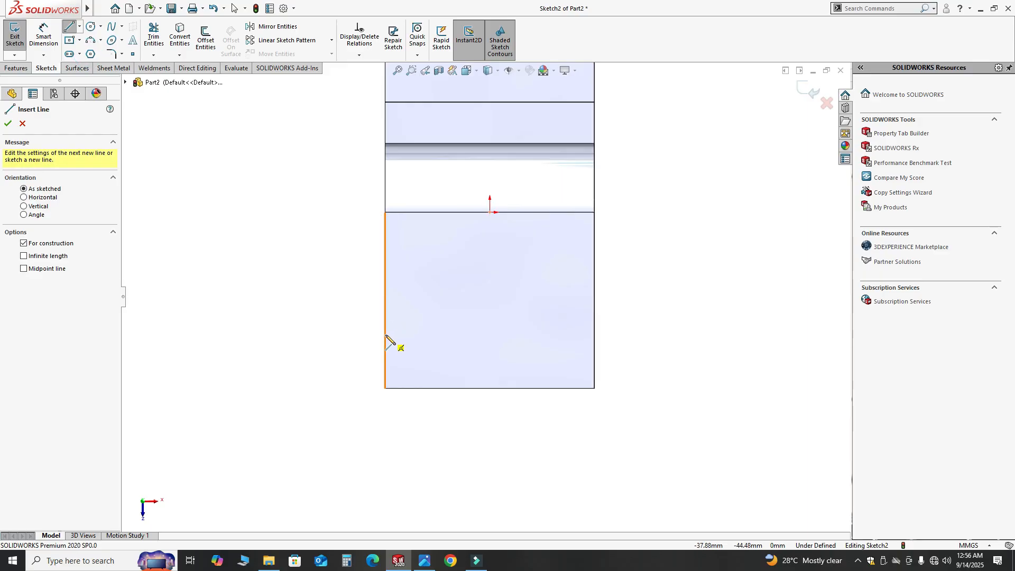
click(385, 334)
click(594, 335)
key(Escape)
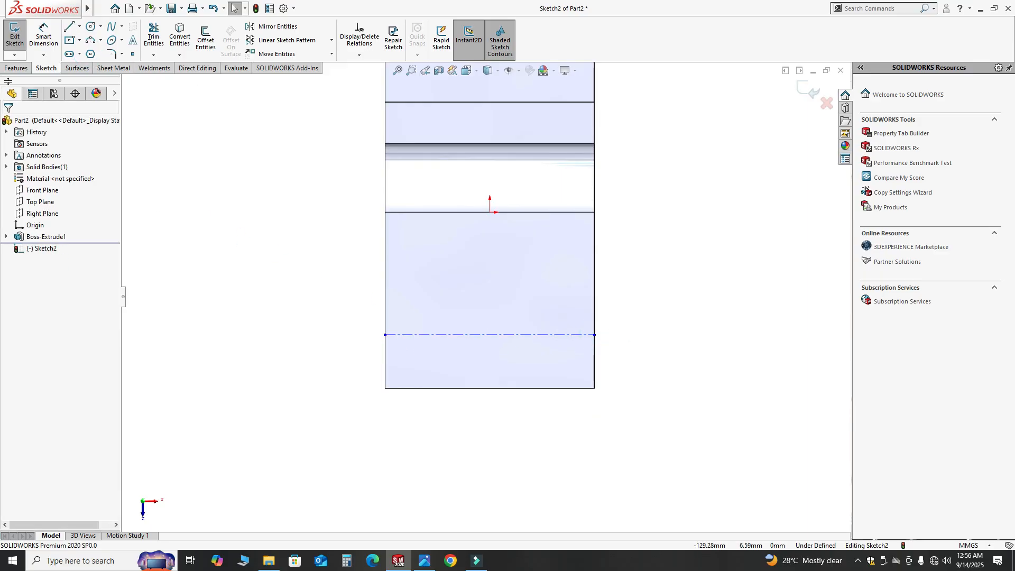
Dimension the horizontal centerline 16 mm from the arm's free end edge.
click(43, 36)
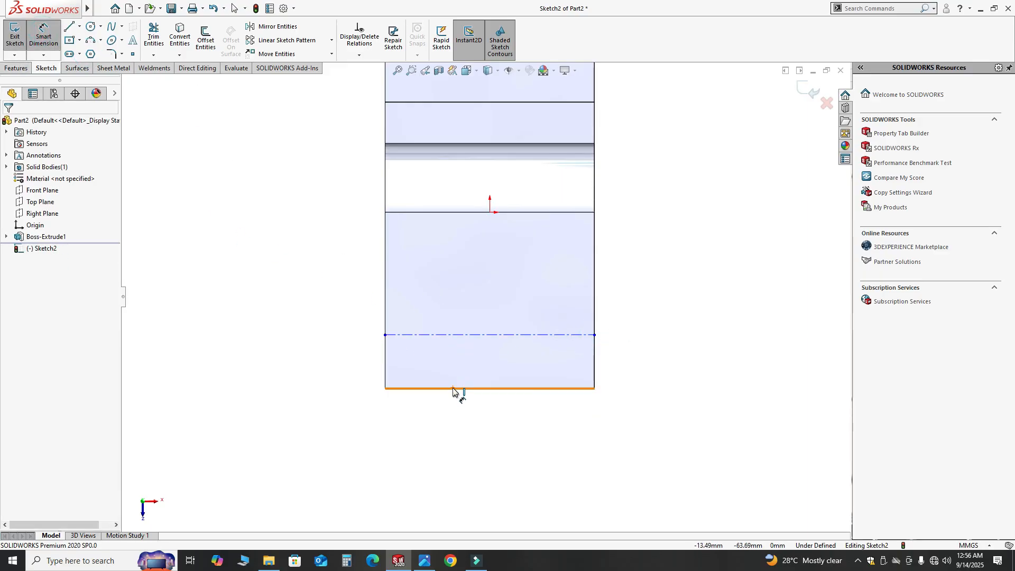
click(453, 388)
click(446, 335)
click(364, 358)
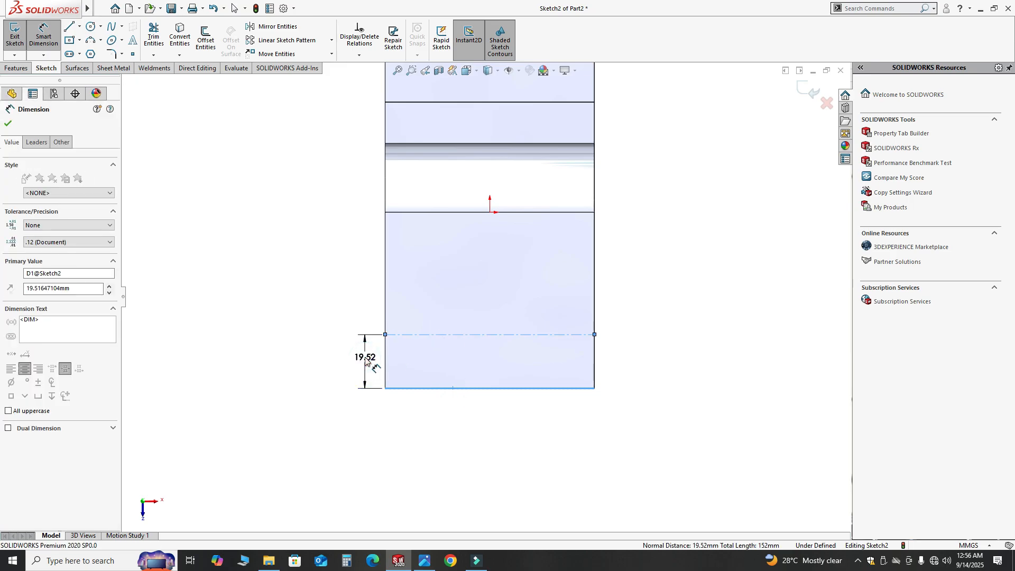
text(16)
key(Return)
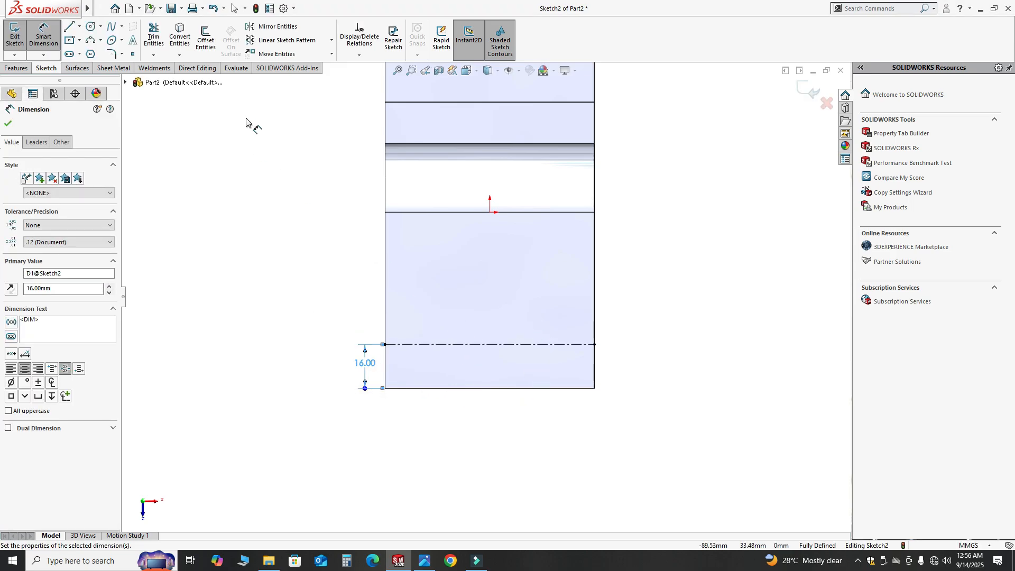
Draw a vertical centerline from the origin to the midpoint of the arm's free end edge.
click(79, 26)
click(95, 53)
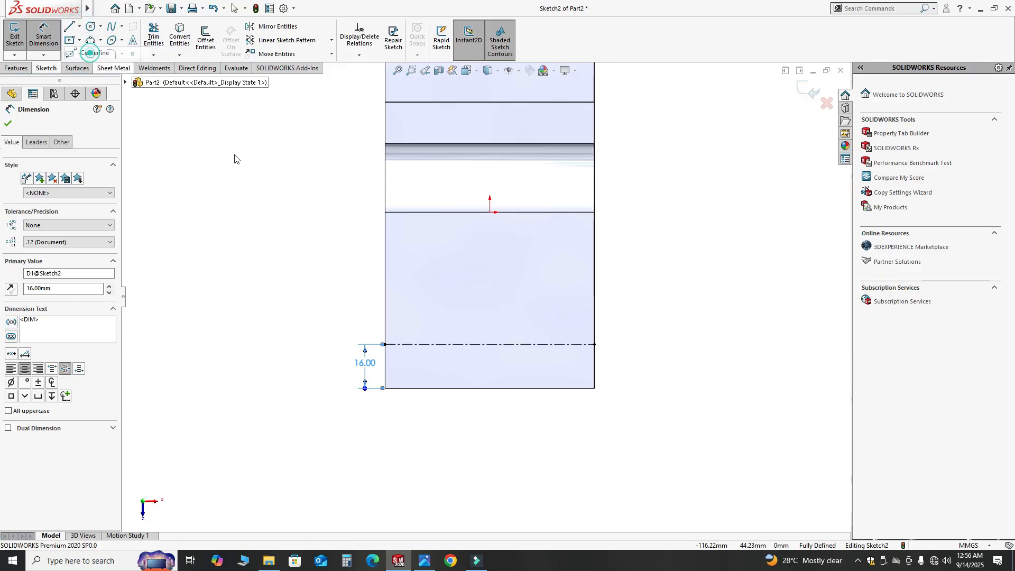
click(489, 212)
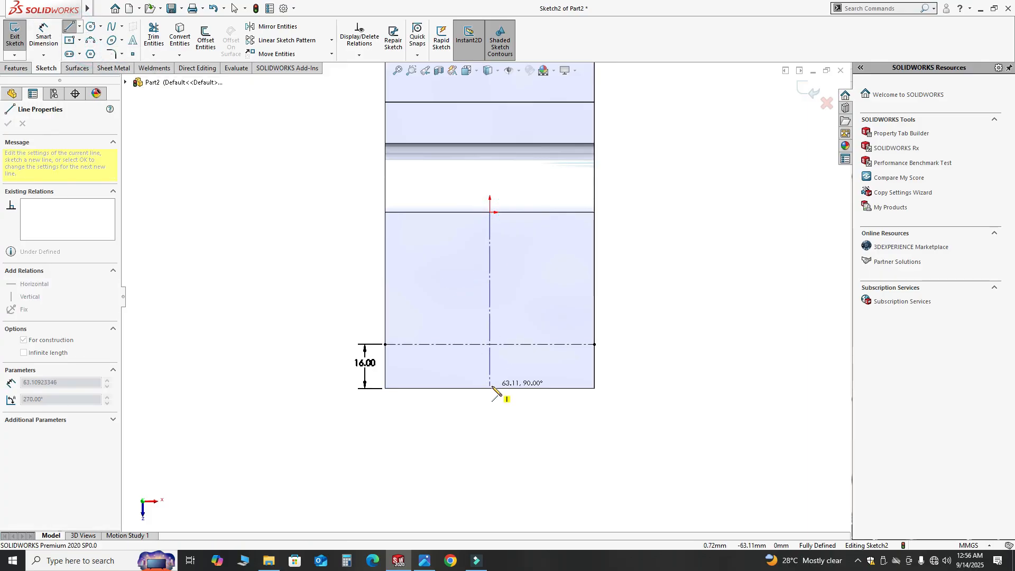
click(489, 388)
key(Escape)
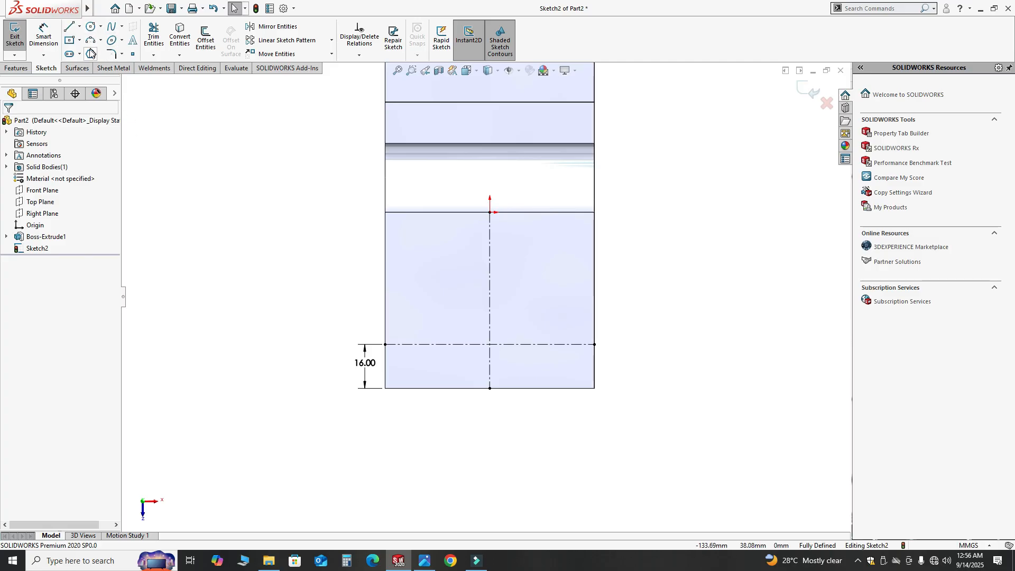
Place two sketch points on the horizontal centerline, one on each side of the vertical centerline.
click(132, 53)
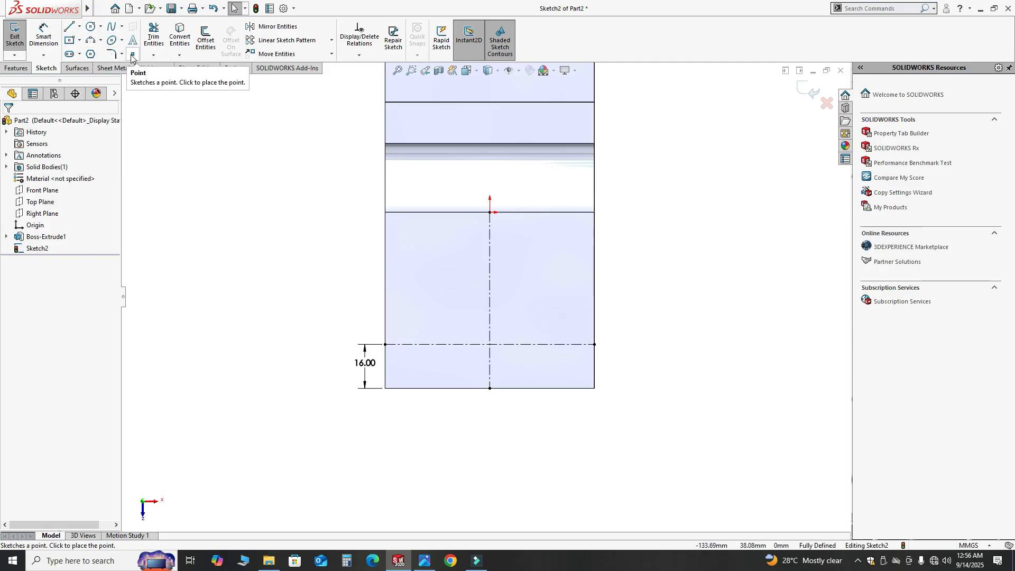
click(435, 344)
click(545, 344)
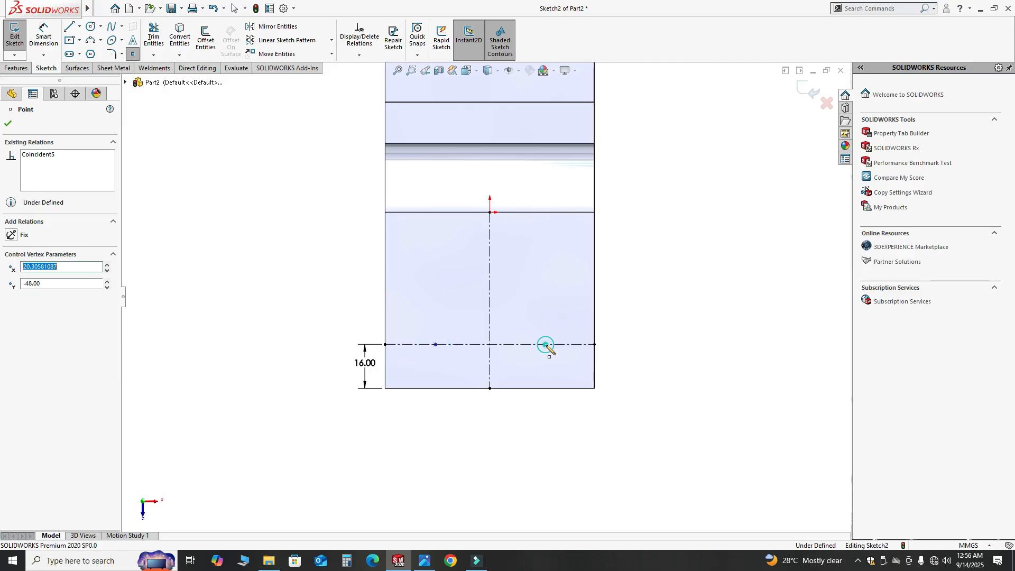
key(Escape)
Dimension the left hole point from the vertical centerline, check the spacing in the reference drawing, and set the distance to 22 mm.
click(44, 36)
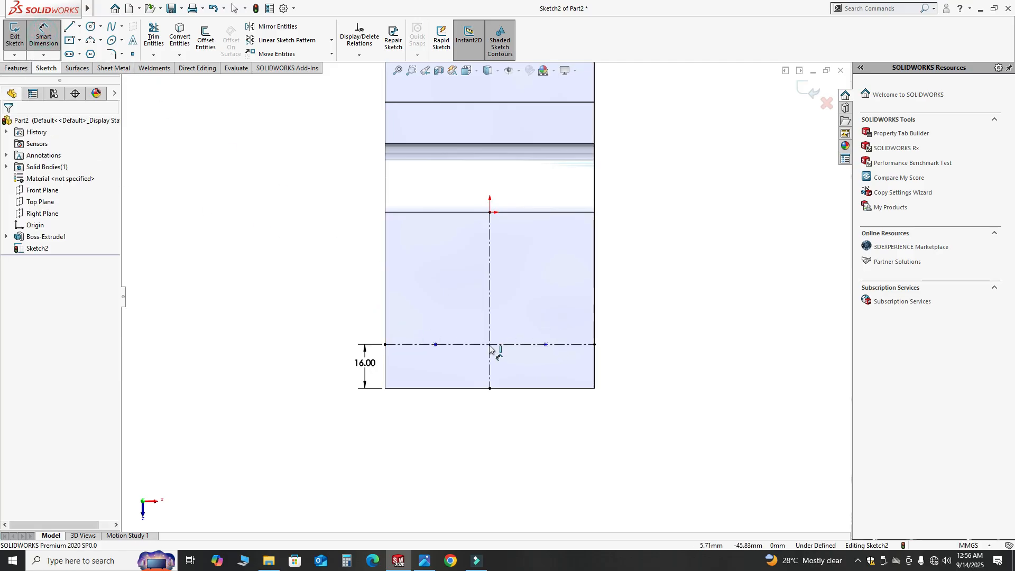
click(435, 344)
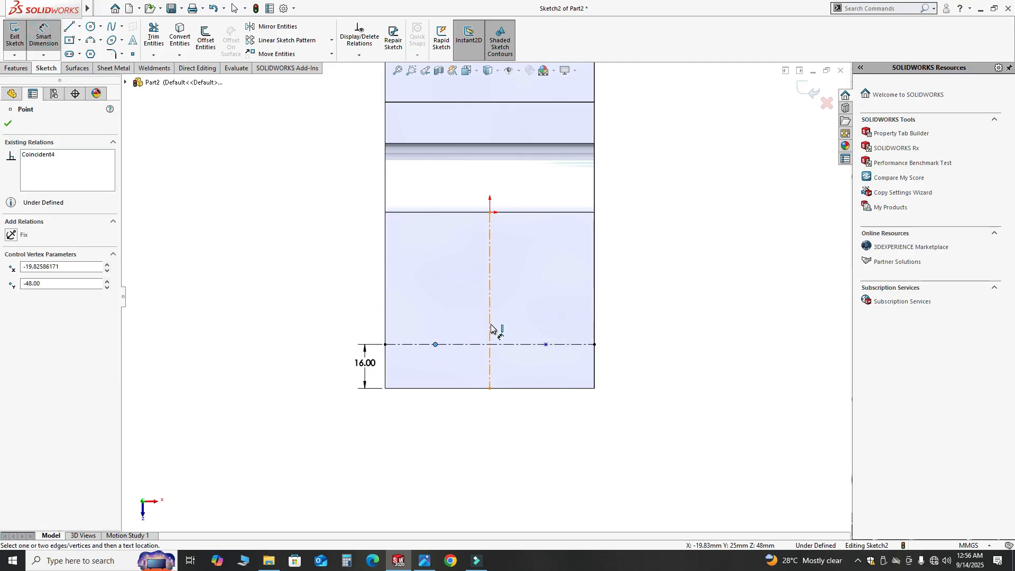
click(490, 332)
click(467, 306)
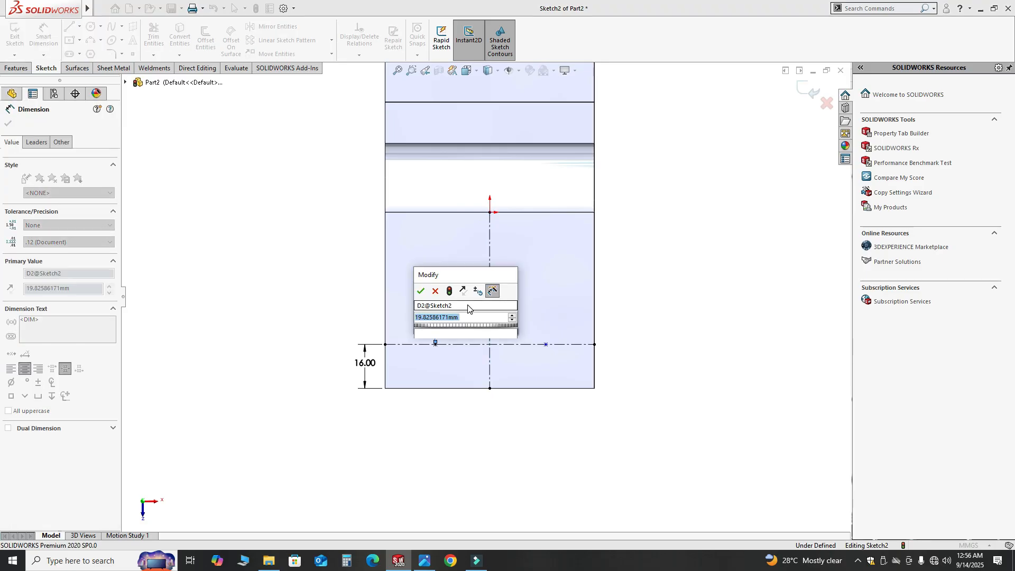
key(Return)
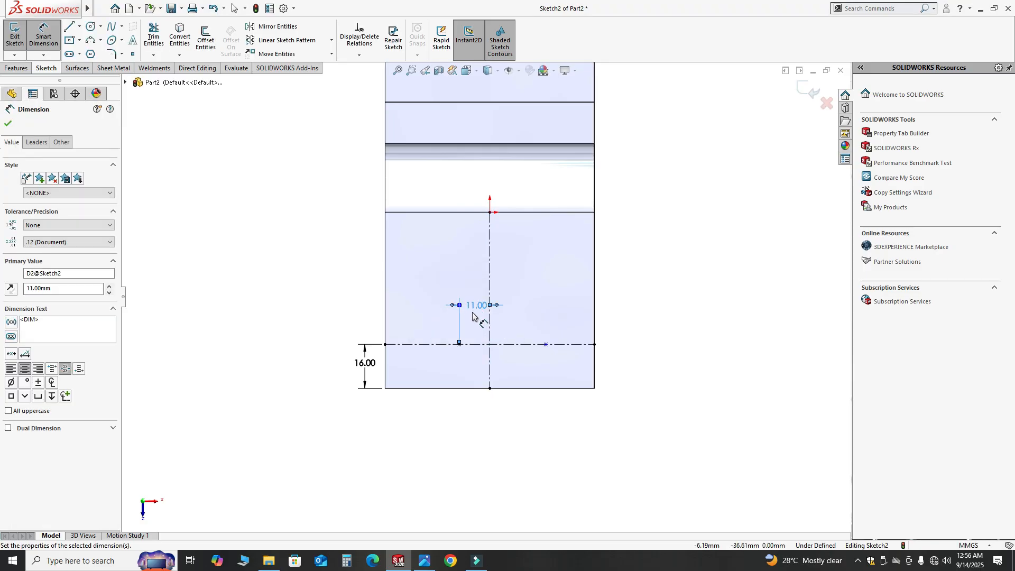
click(424, 559)
click(424, 559)
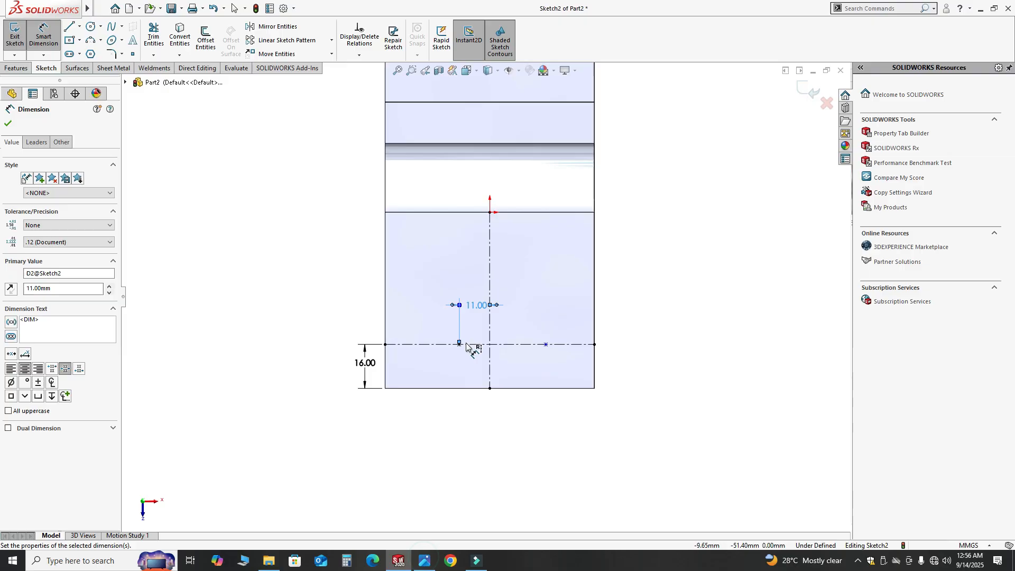
double_click(476, 306)
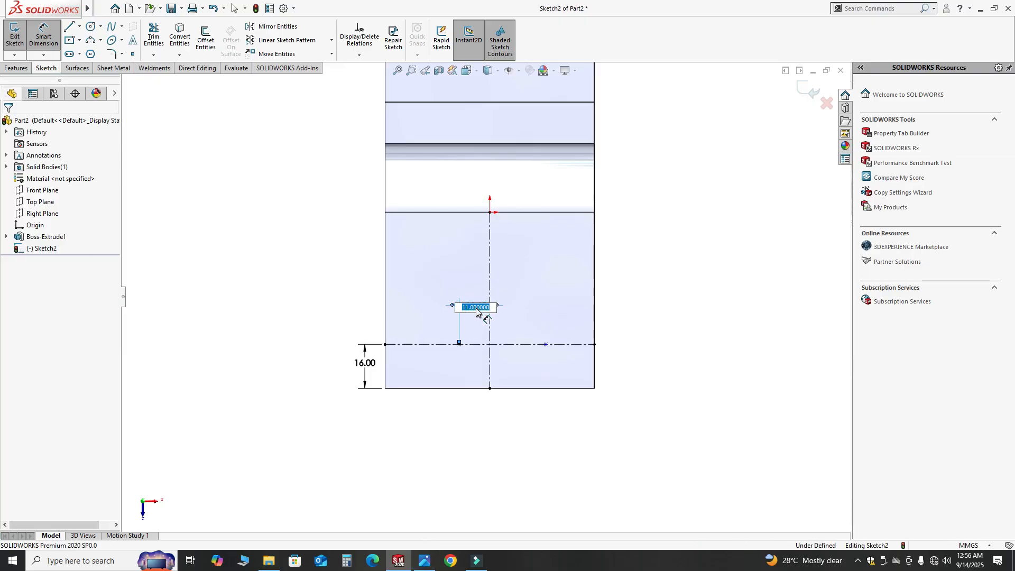
key(Return)
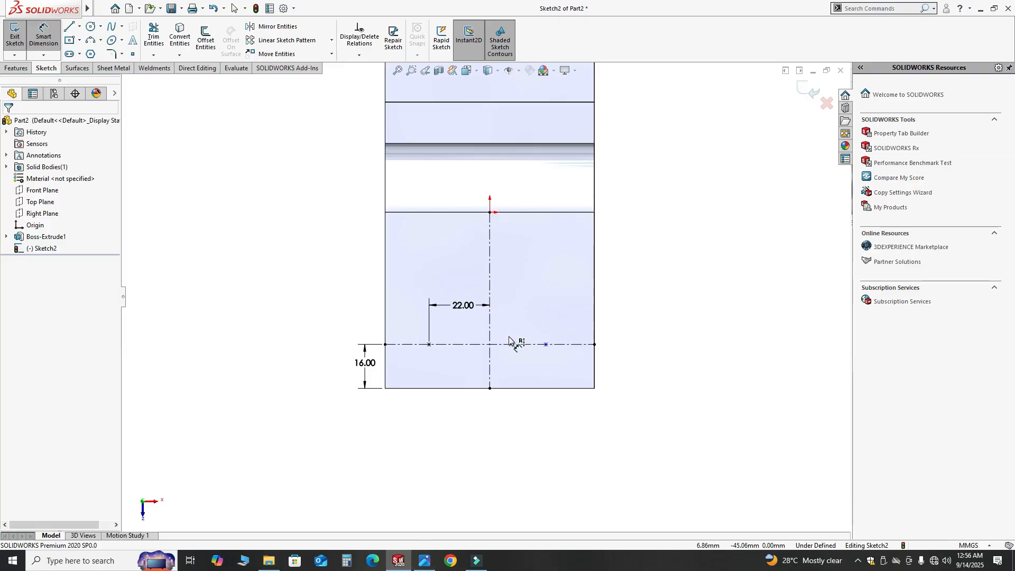
Dimension the right hole point 22 mm from the vertical centerline and exit the sketch.
click(490, 319)
click(546, 343)
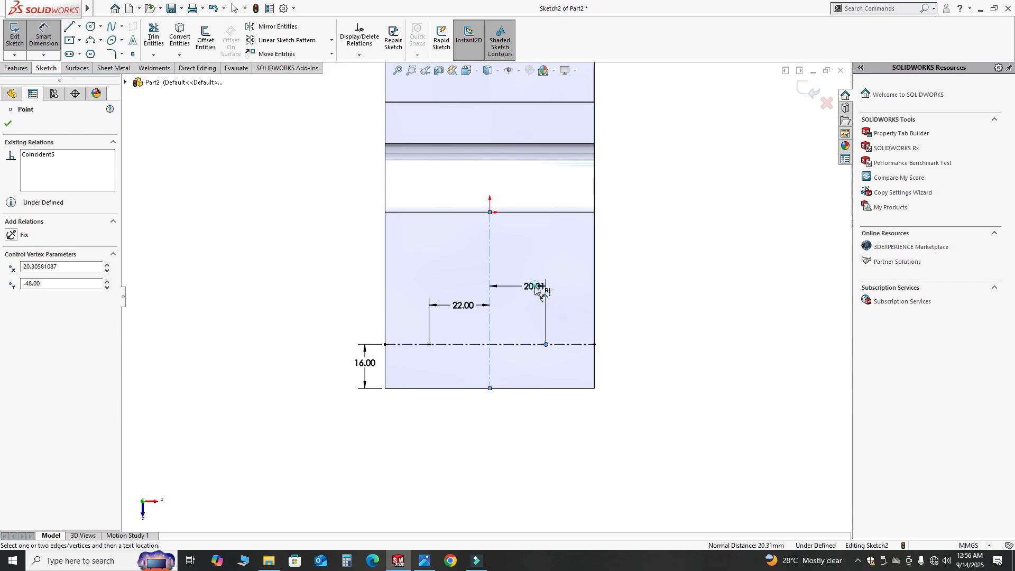
click(535, 289)
text(22)
key(Return)
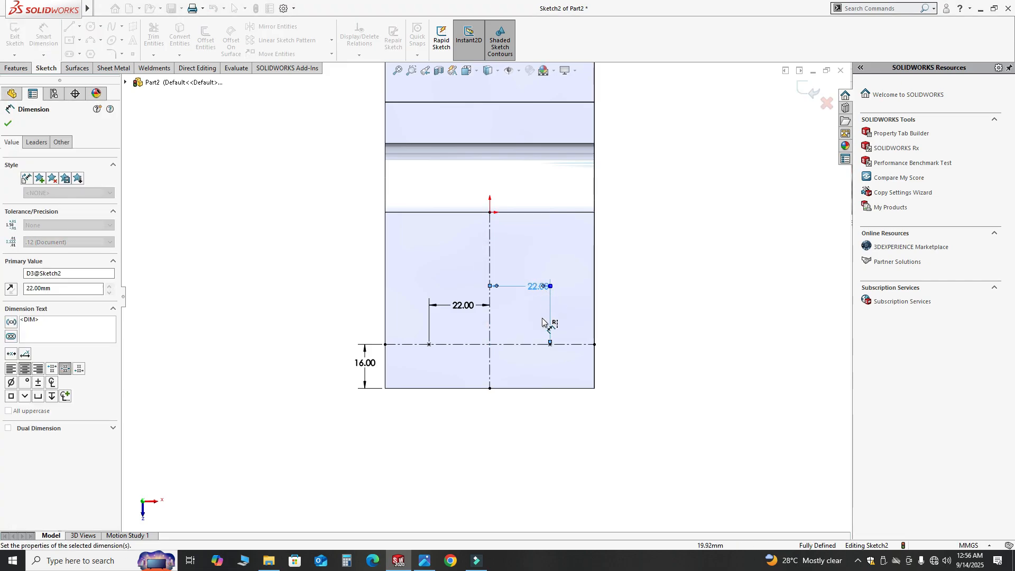
mouse_move(419, 415)
middle_down()
mouse_move(389, 331)
mouse_move(401, 319)
mouse_move(519, 324)
mouse_move(476, 296)
mouse_move(453, 262)
mouse_move(433, 257)
middle_up()
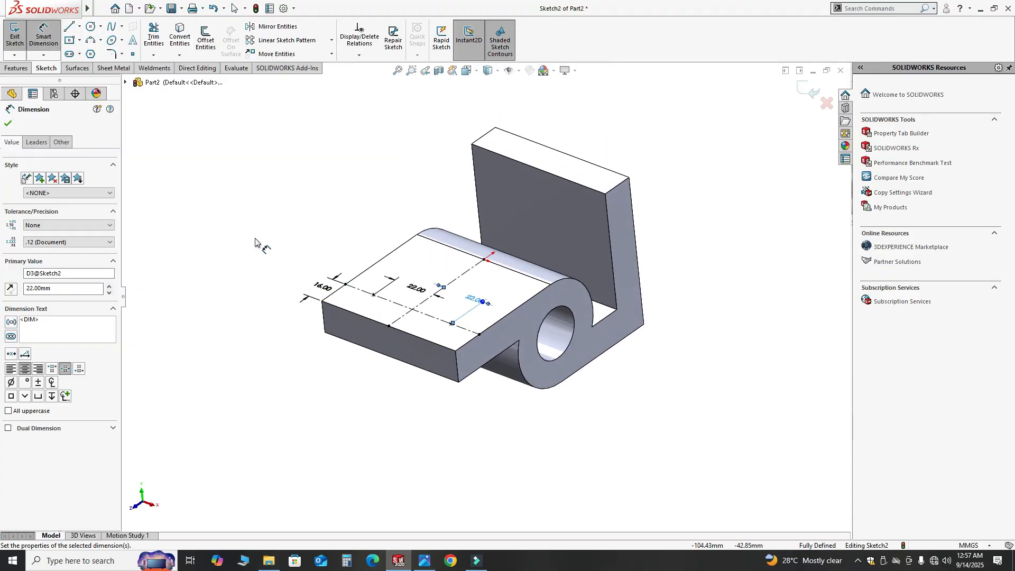
middle_drag(280, 210, 288, 217)
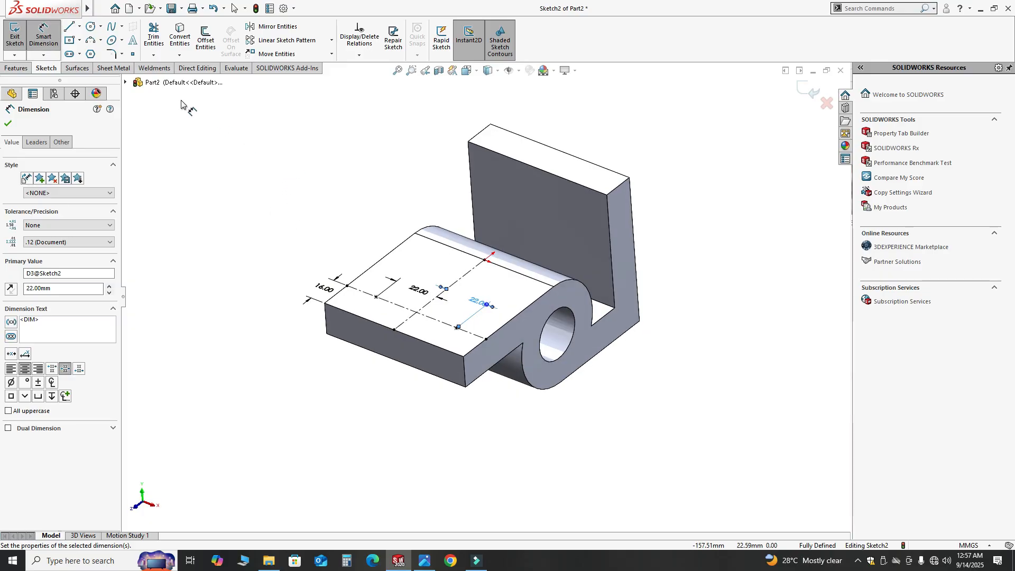
click(8, 69)
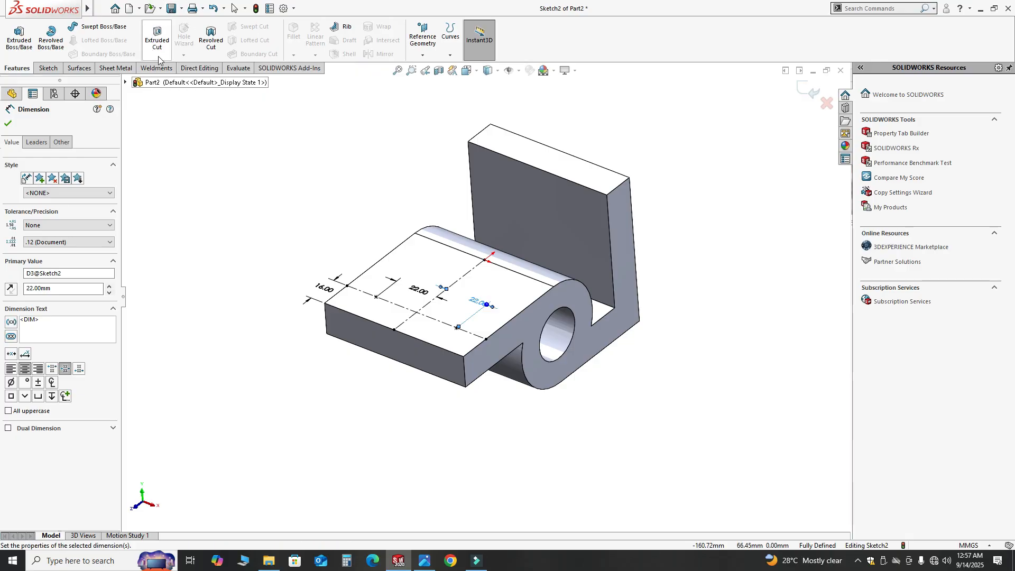
middle_drag(650, 132, 617, 140)
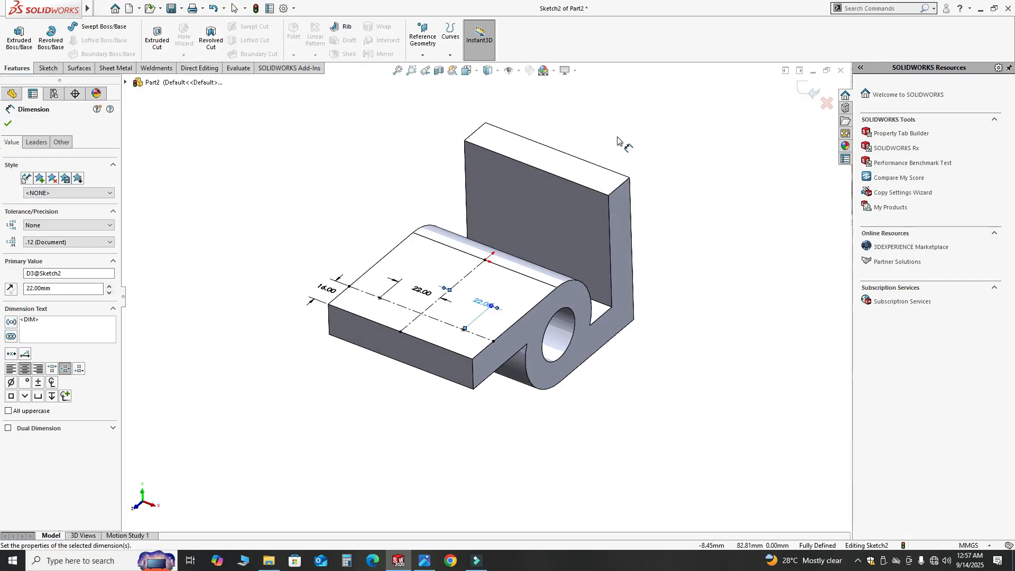
click(811, 95)
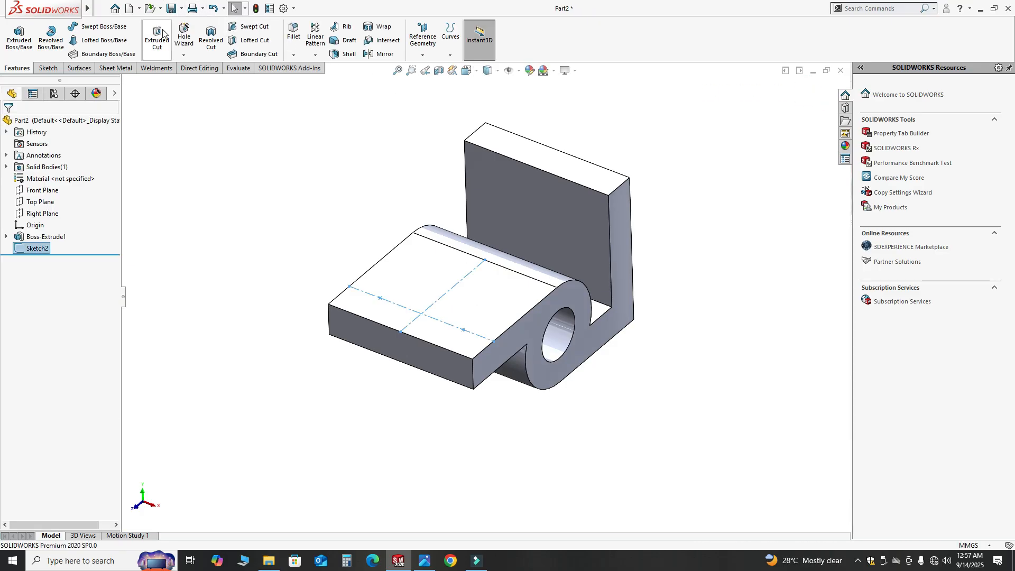
Start a Hole Wizard hole with the ANSI Metric standard and the Dowel Holes type.
click(185, 55)
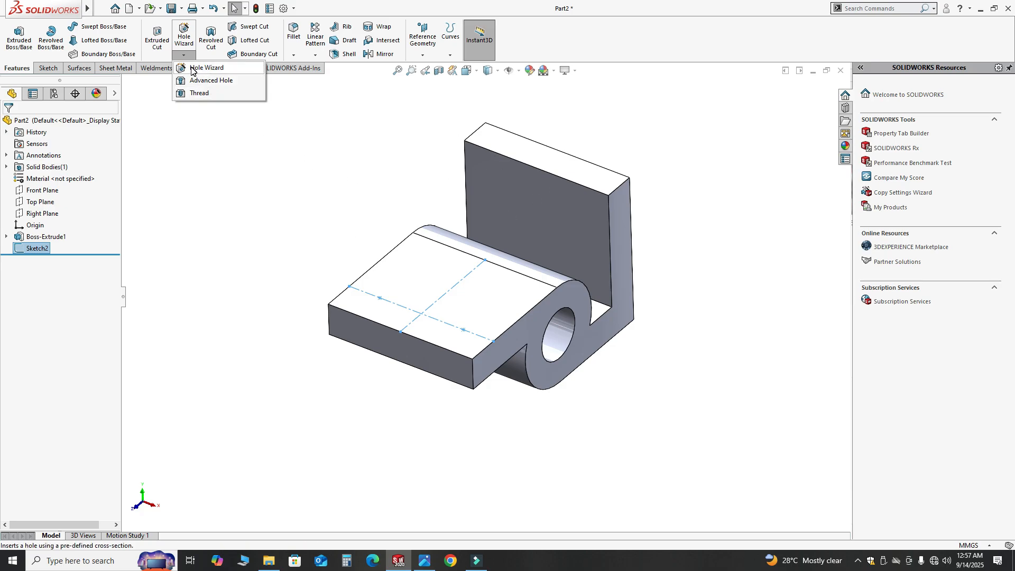
click(193, 68)
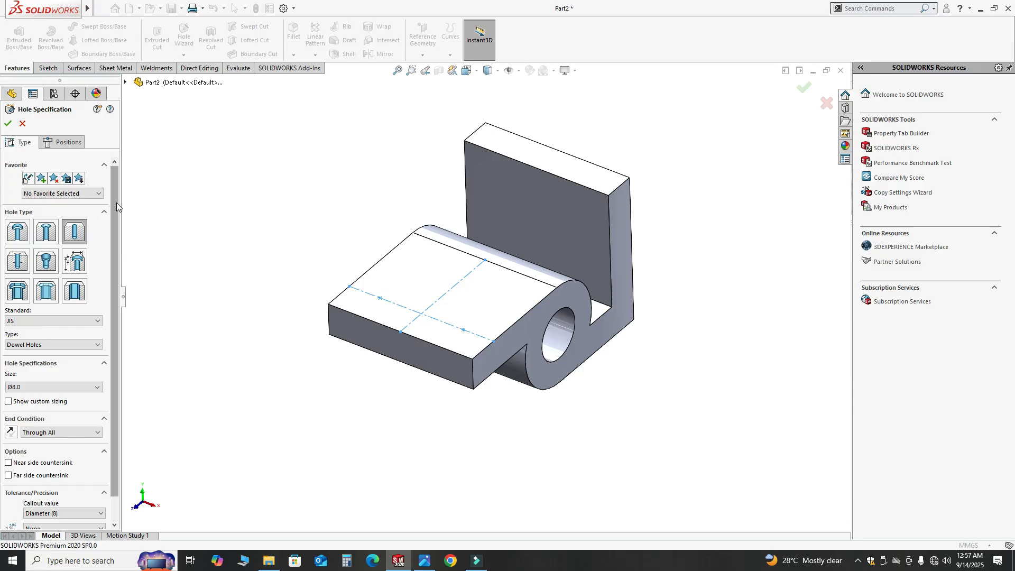
drag(116, 202, 115, 279)
scroll(117, 292, up, 2)
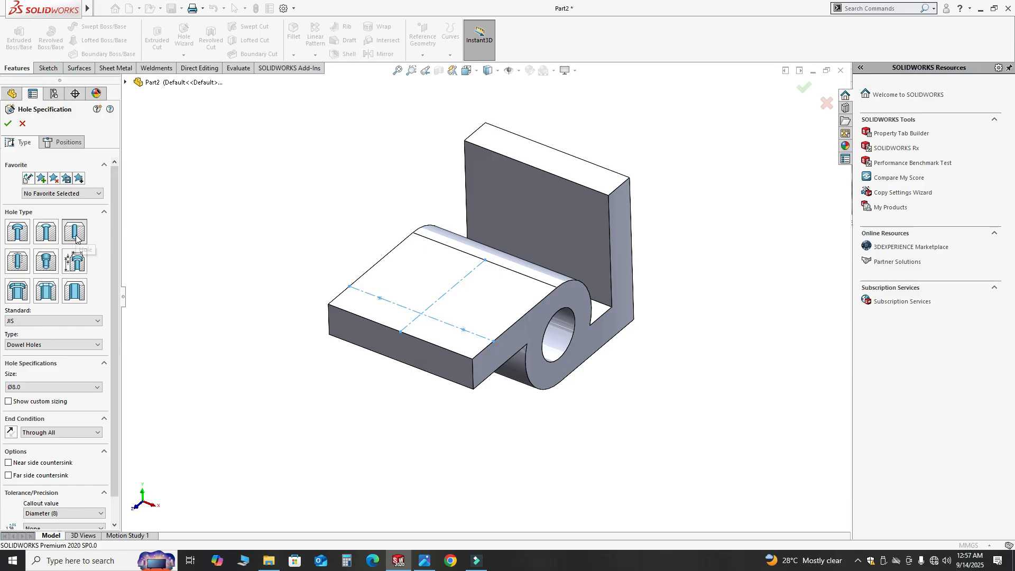
click(68, 321)
scroll(55, 334, up, 2)
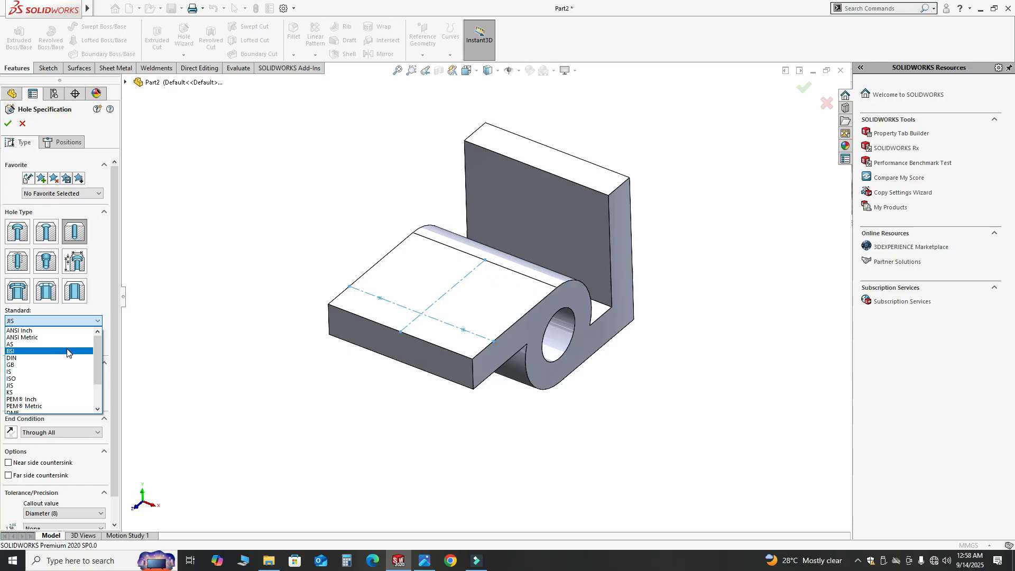
click(37, 338)
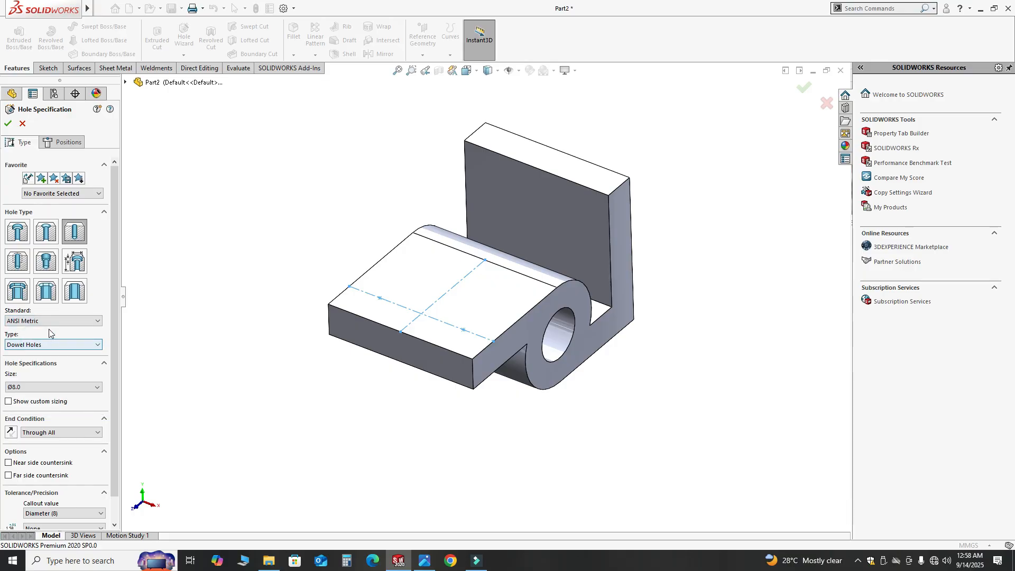
click(57, 346)
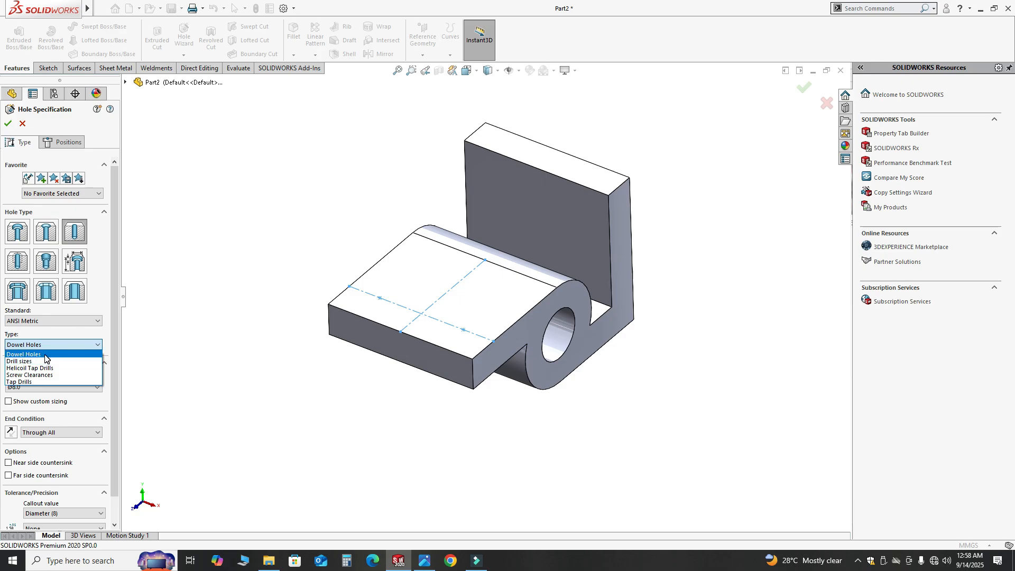
click(45, 355)
Check the arm's hole diameter in the reference drawing, and set the dowel hole size to Ø12.0 with the Through All end condition.
click(53, 387)
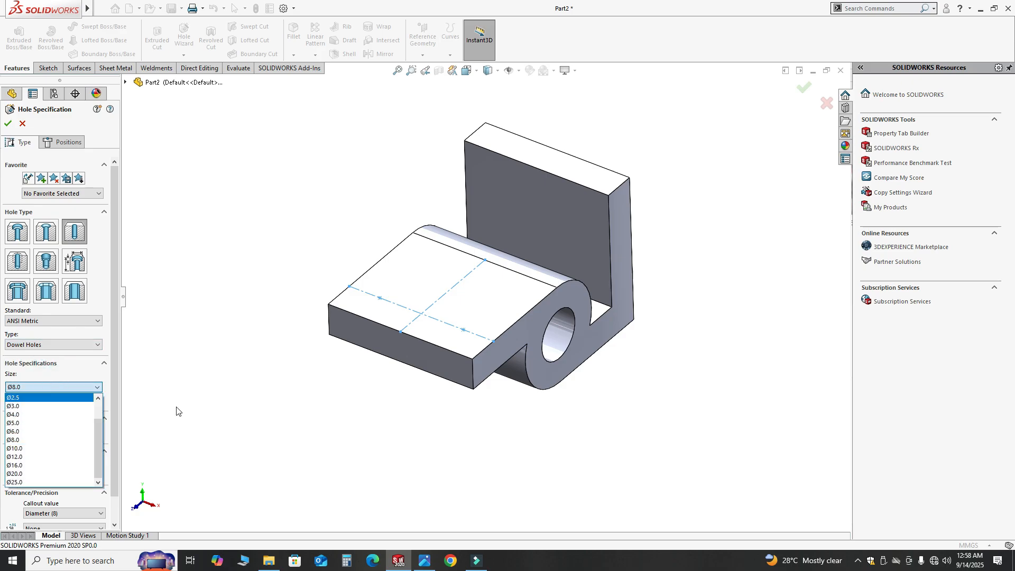
click(424, 561)
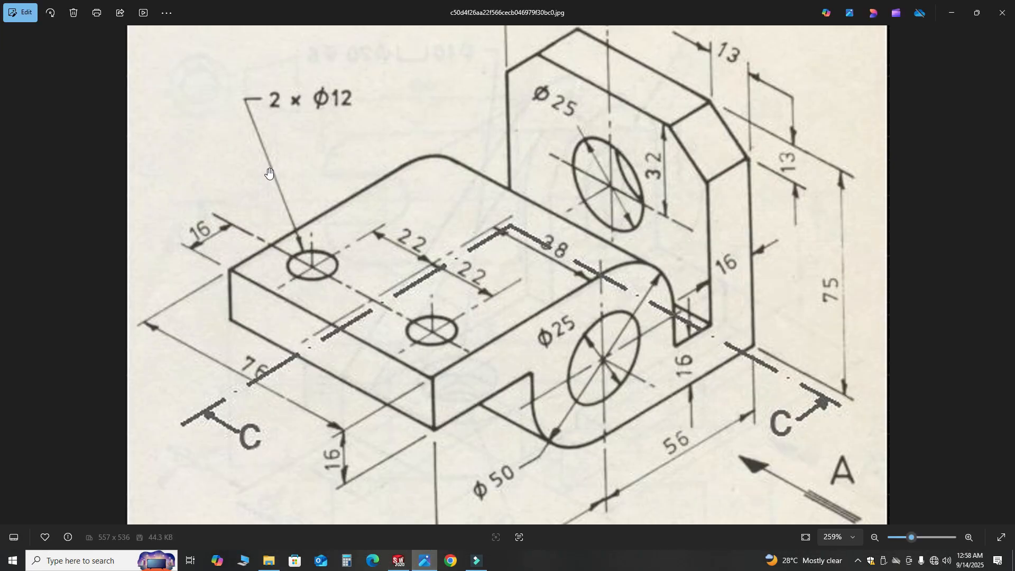
click(398, 561)
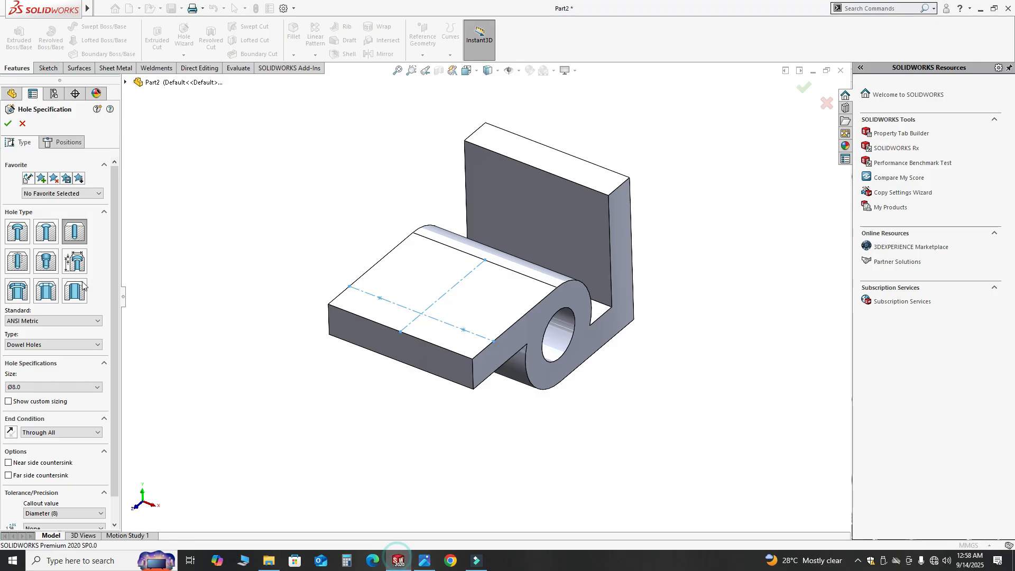
click(53, 387)
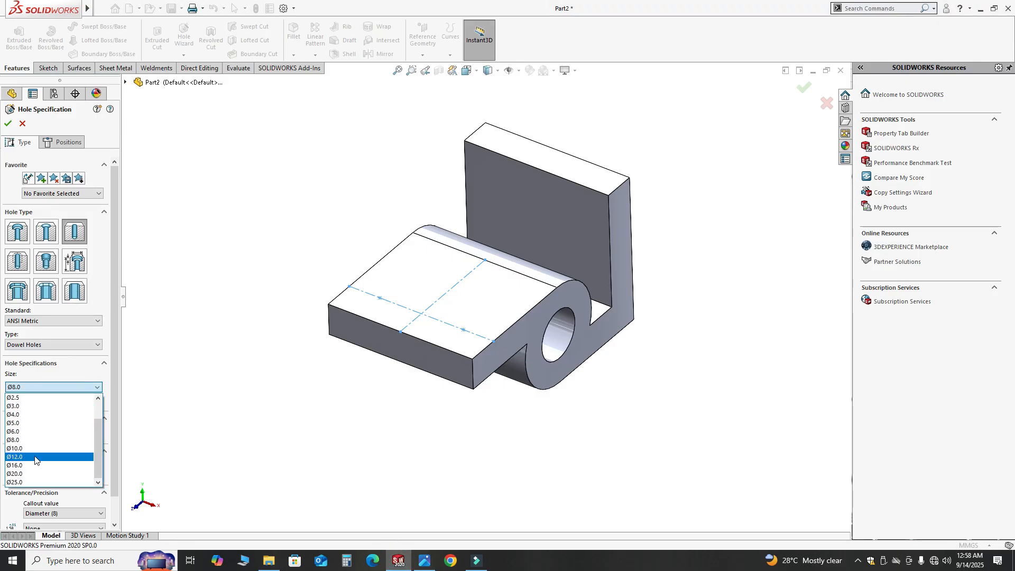
click(37, 457)
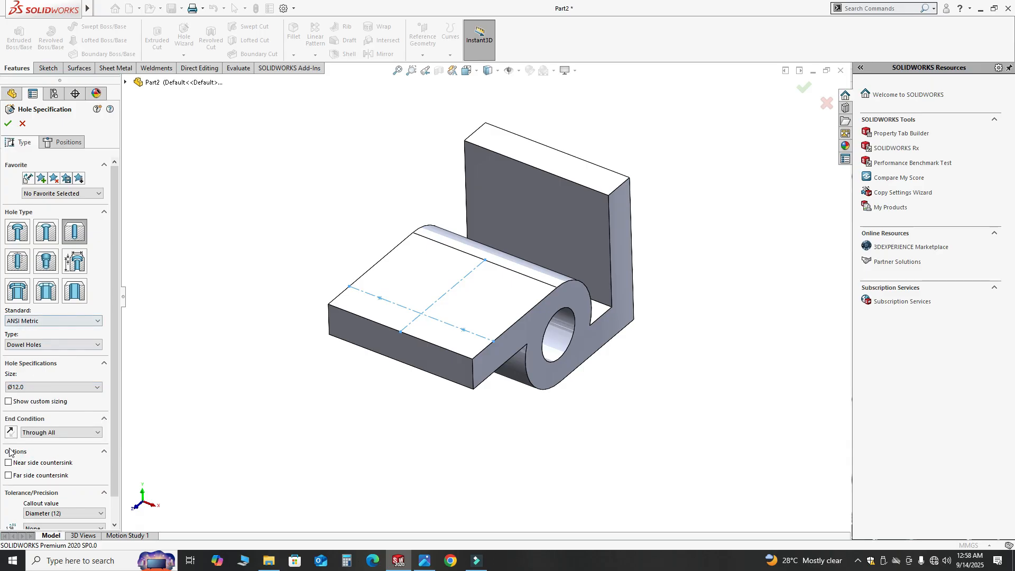
click(50, 437)
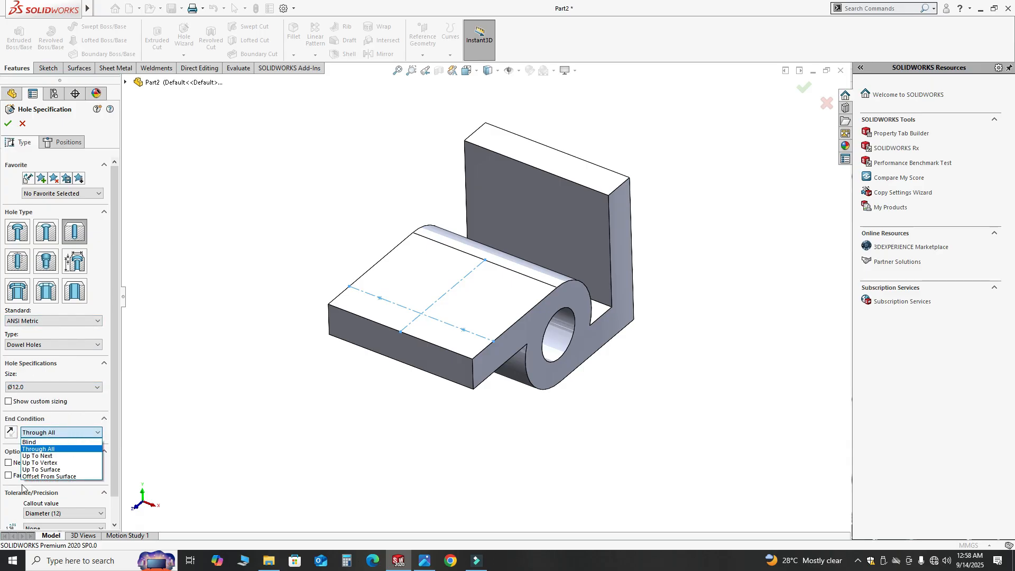
click(61, 424)
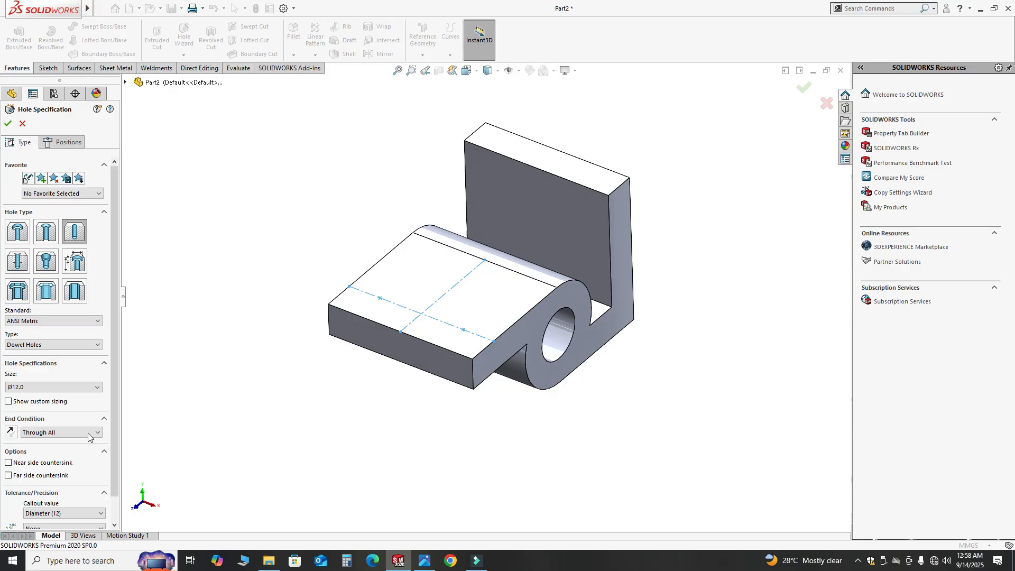
drag(114, 429, 116, 340)
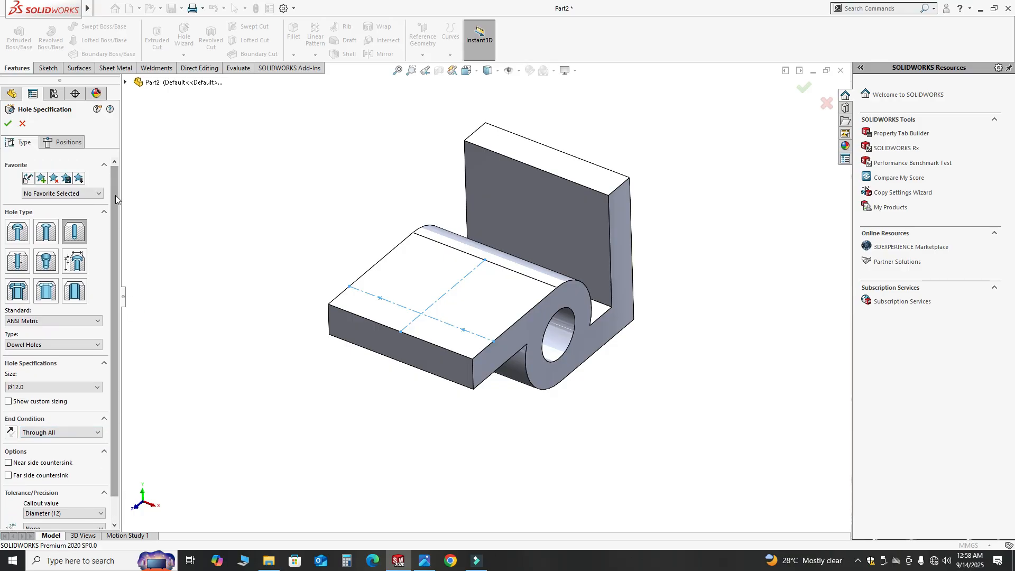
Position the dowel holes on the two existing sketch points on the arm's top face and finish the Hole Wizard feature.
click(63, 142)
click(58, 235)
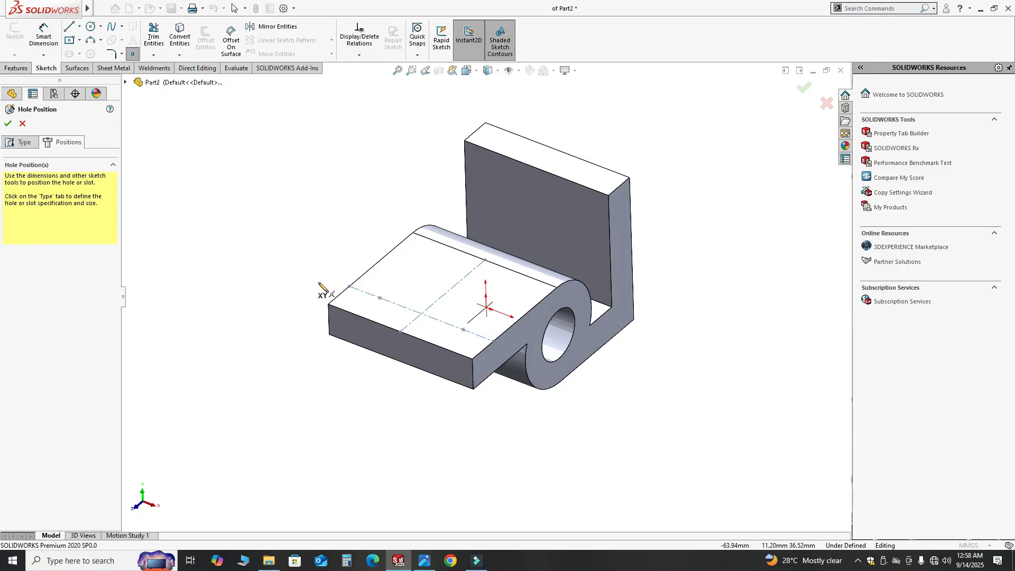
scroll(418, 320, down, 5)
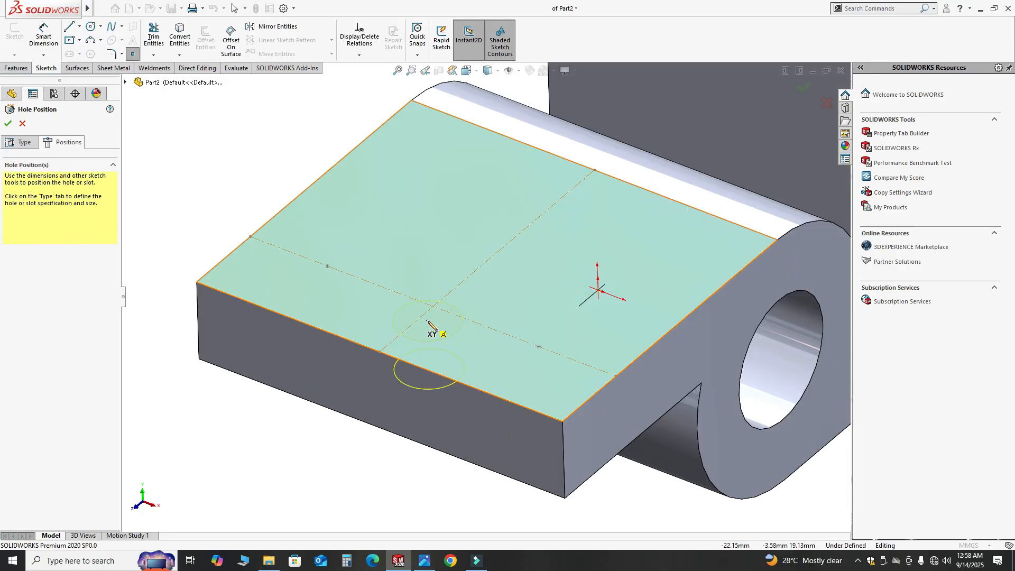
click(327, 265)
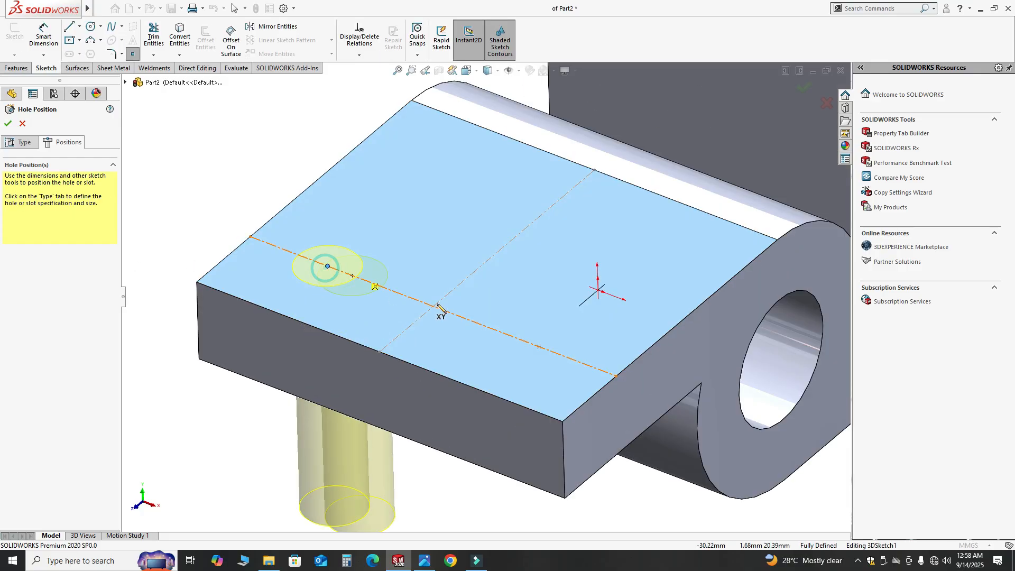
click(538, 346)
scroll(484, 296, up, 4)
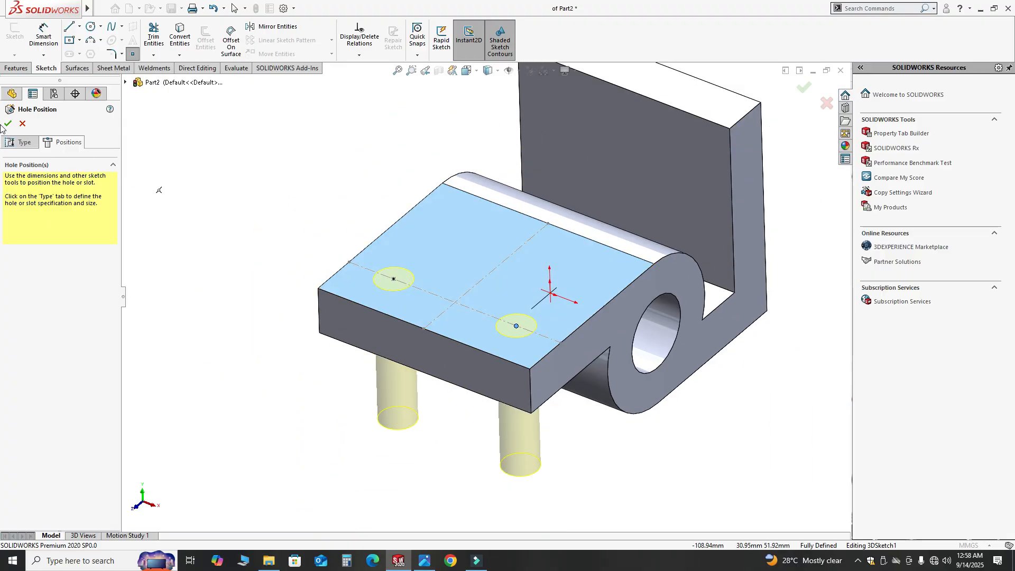
click(8, 122)
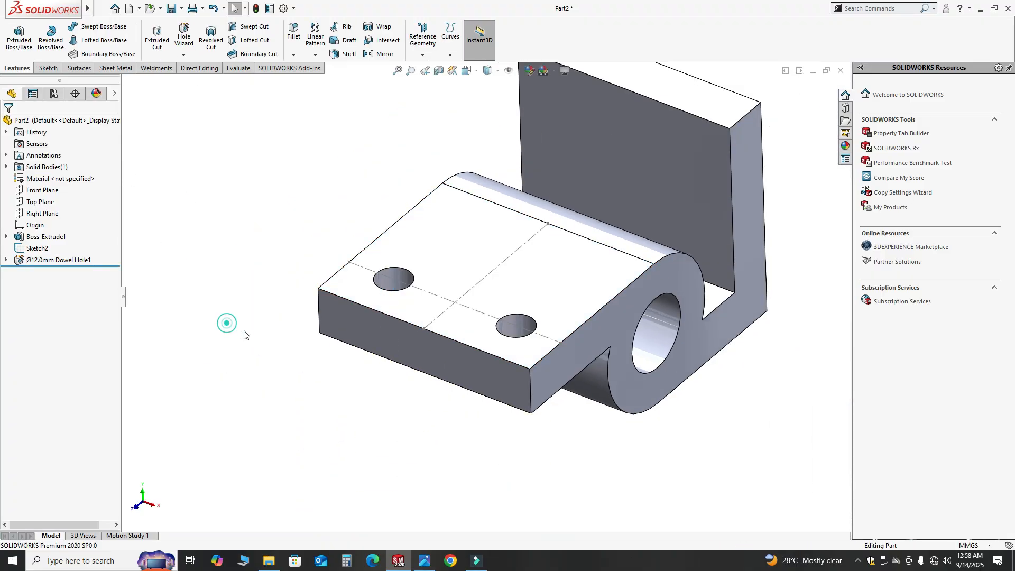
Check the upright's hole position in the reference drawing and start a sketch on the upright's outer face.
middle_drag(227, 321, 550, 265)
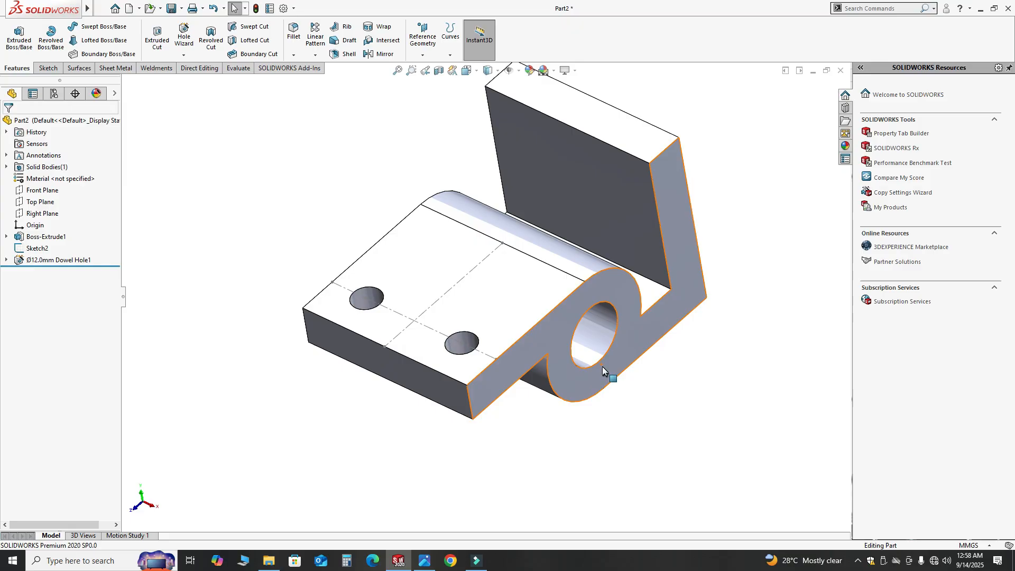
mouse_move(600, 367)
middle_down()
mouse_move(481, 312)
mouse_move(566, 319)
mouse_move(533, 370)
middle_up()
click(424, 560)
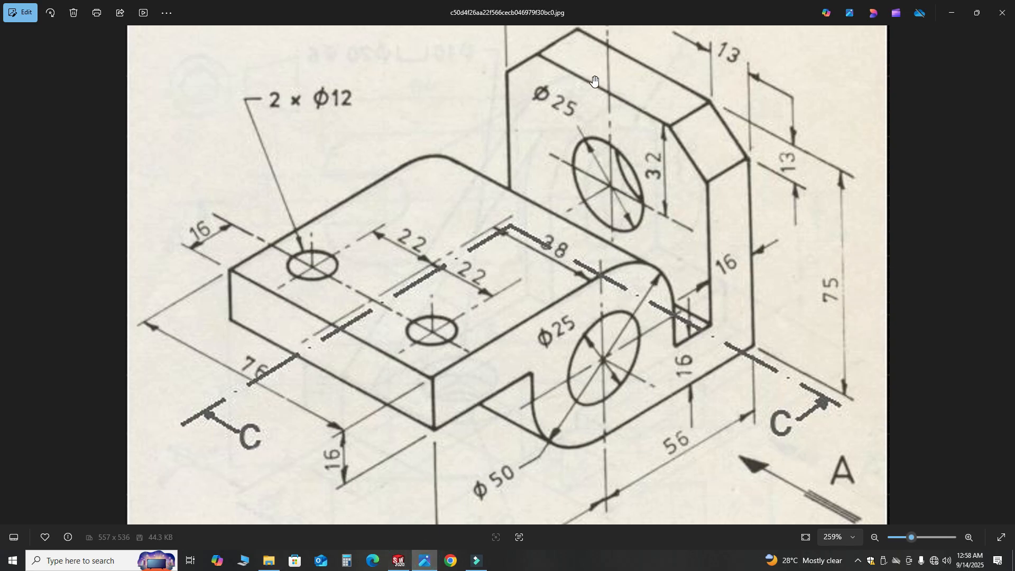
scroll(590, 176, down, 4)
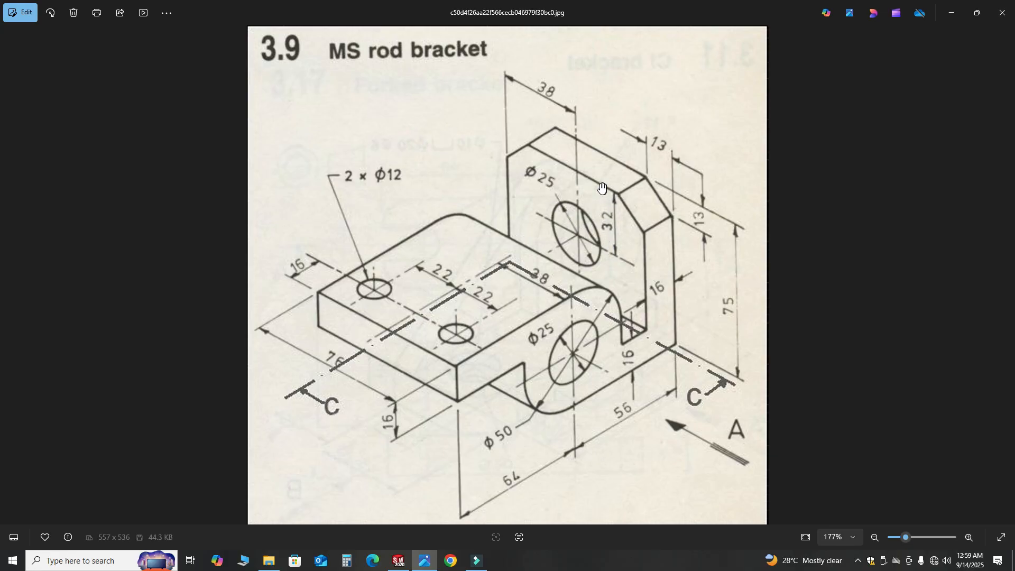
click(397, 561)
middle_drag(407, 410, 573, 274)
click(573, 273)
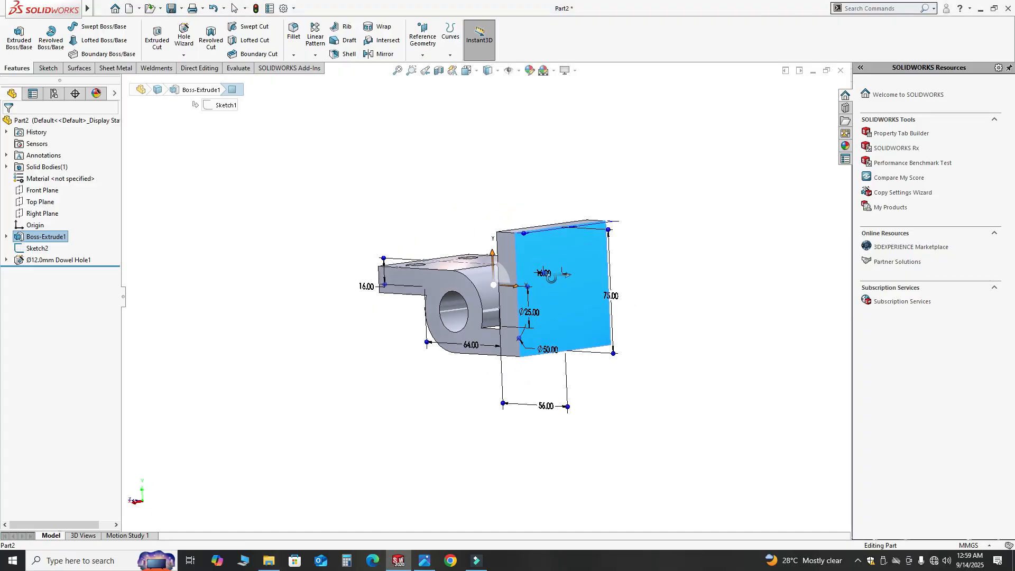
click(46, 67)
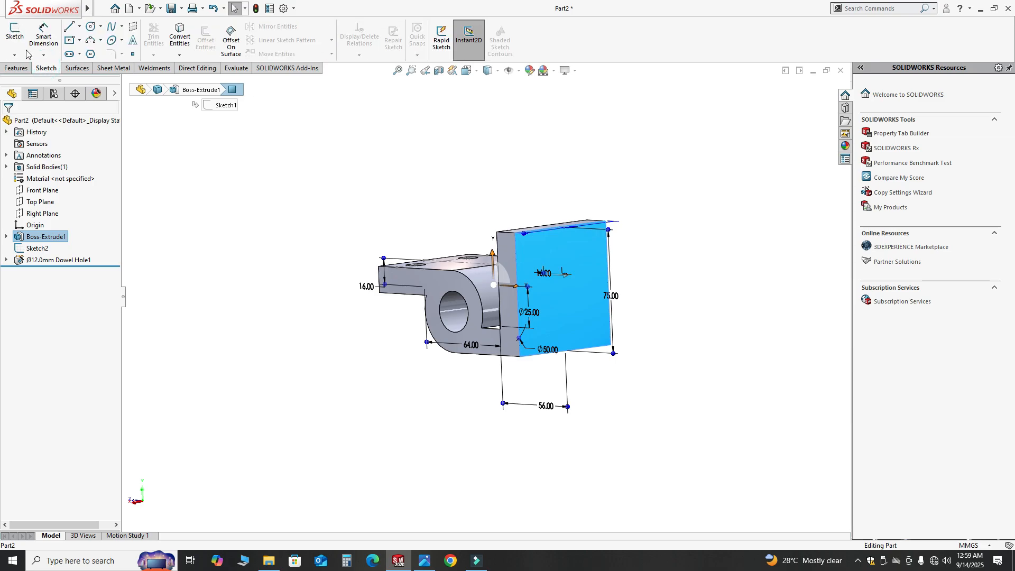
click(15, 37)
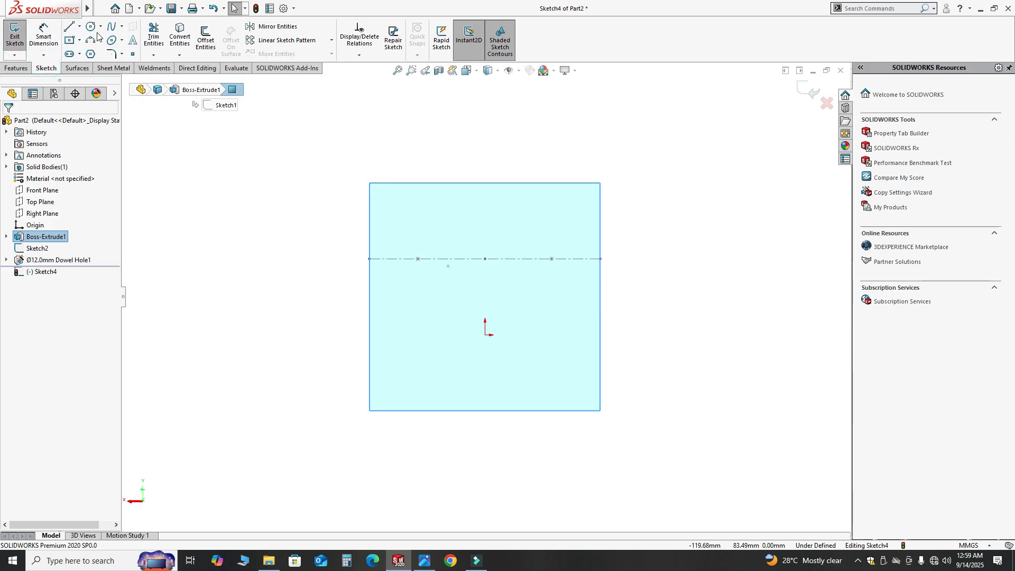
Draw a horizontal centerline across the full width of the upright's face, about 21 mm below its top edge.
click(80, 27)
click(85, 54)
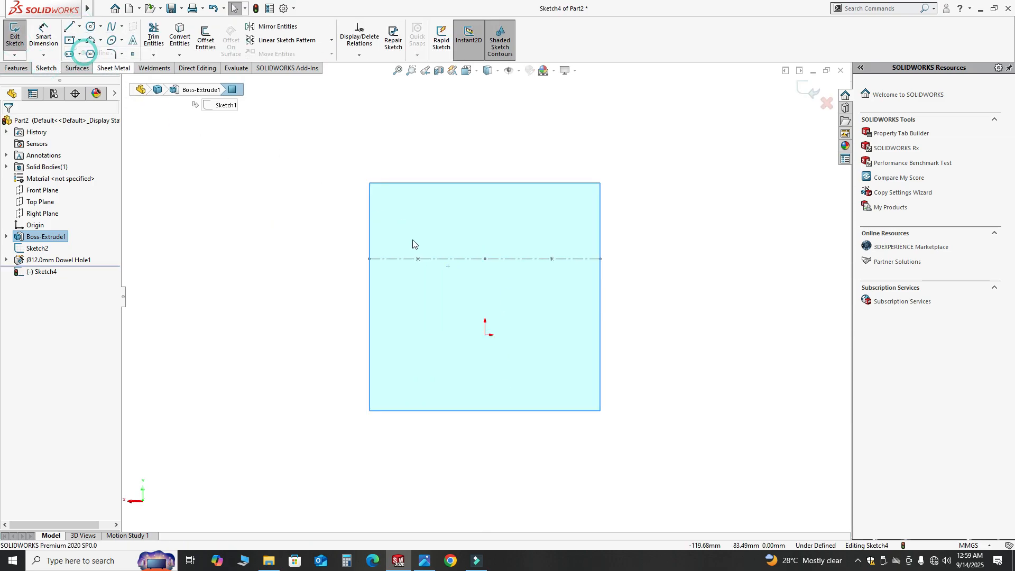
click(369, 246)
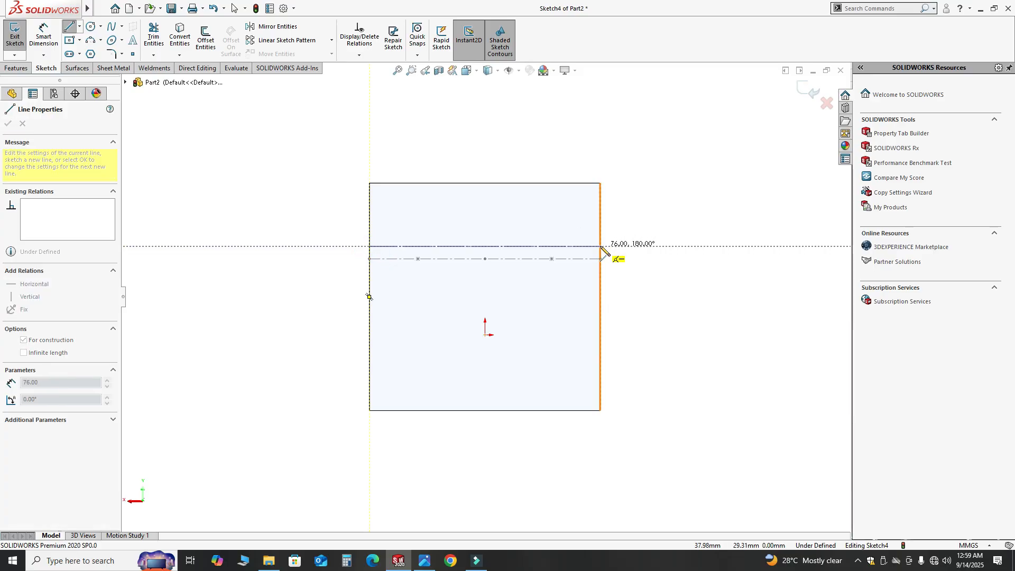
click(600, 246)
key(Escape)
Dimension the centerline from the upright's top edge and set the distance to 32 mm.
click(48, 36)
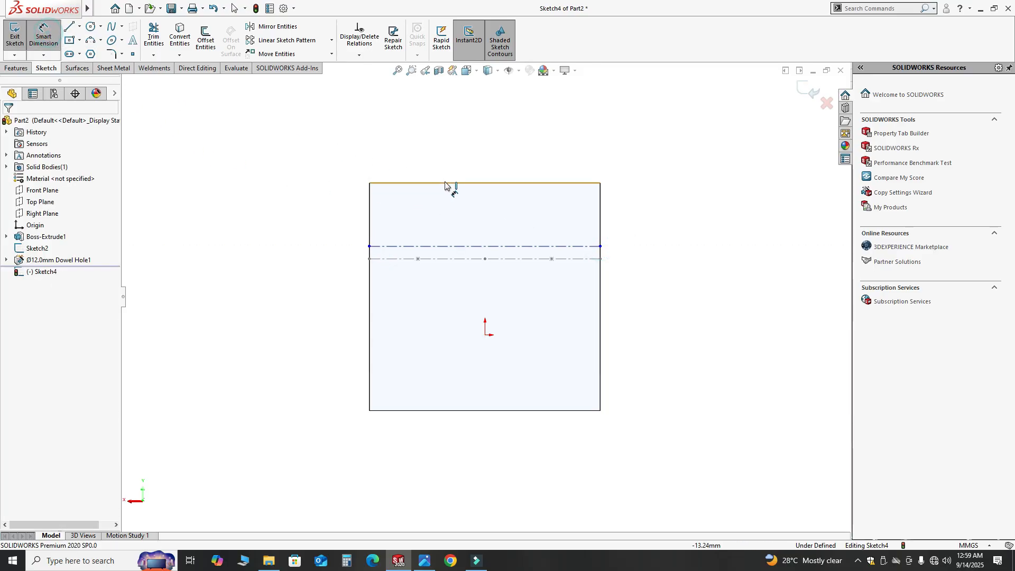
click(449, 184)
click(446, 247)
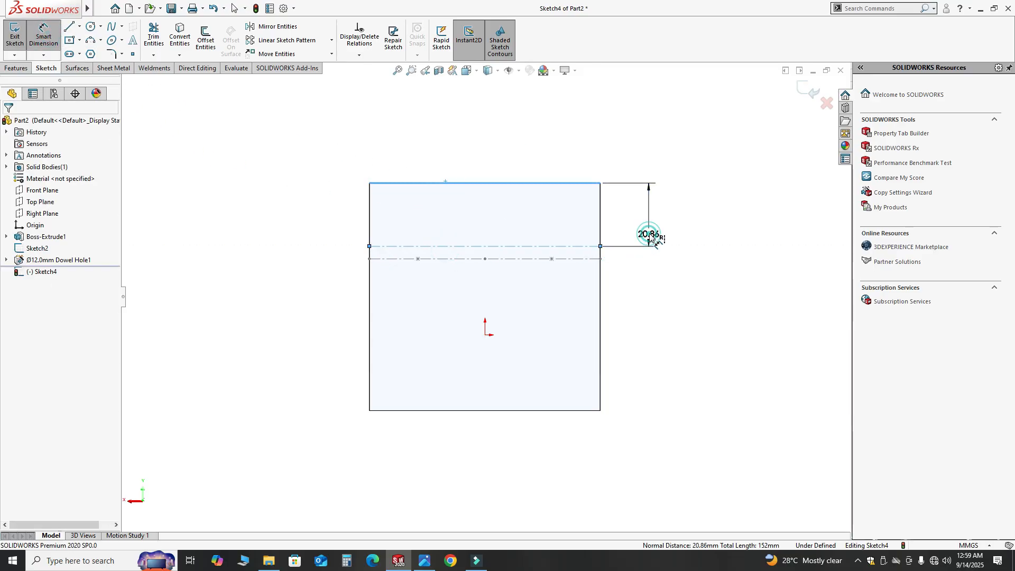
click(650, 236)
text(32)
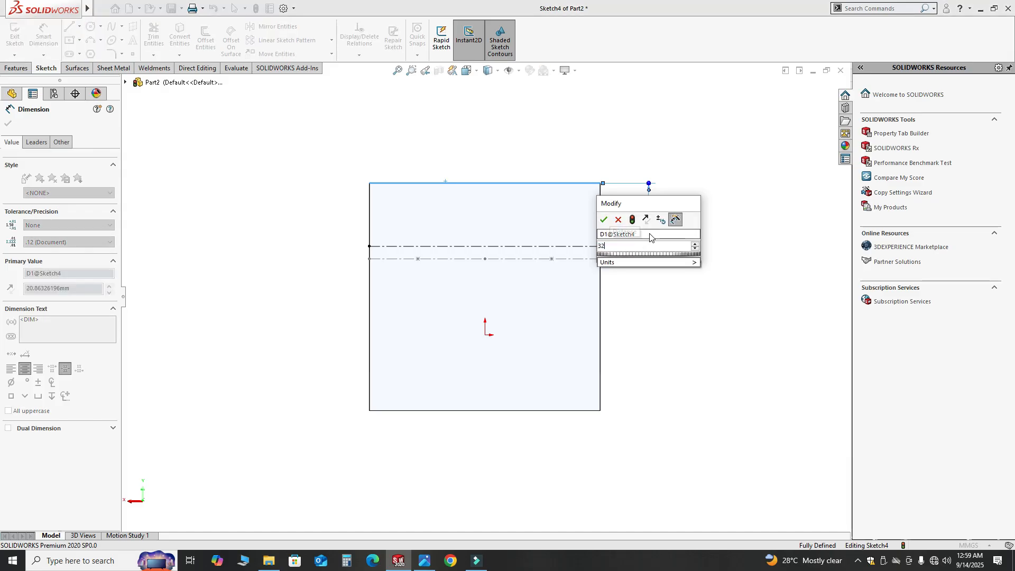
key(Return)
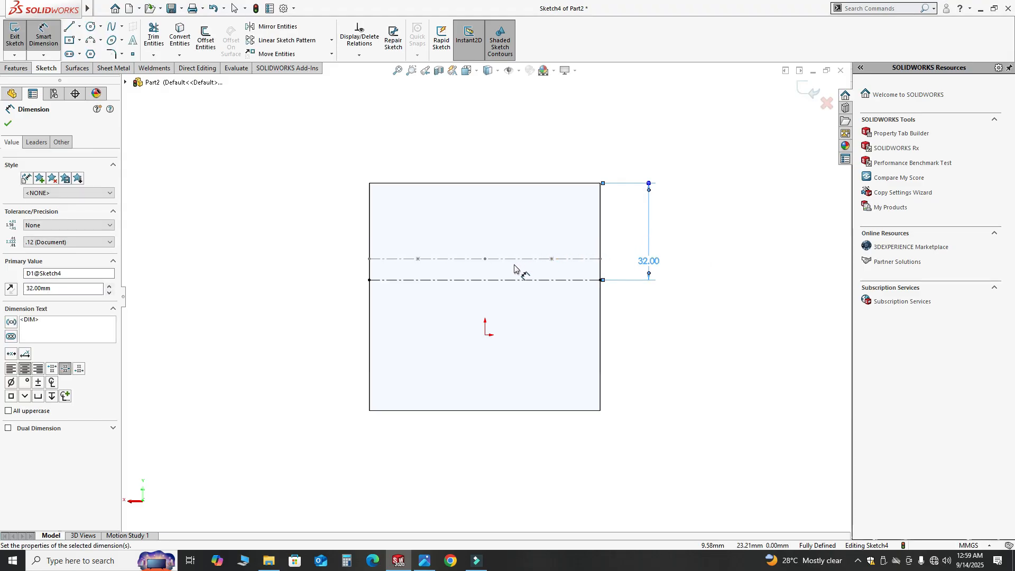
key(Escape)
Hide Sketch2, the layout sketch of the arm's two holes.
mouse_move(506, 278)
middle_down()
mouse_move(519, 283)
mouse_move(448, 262)
middle_up()
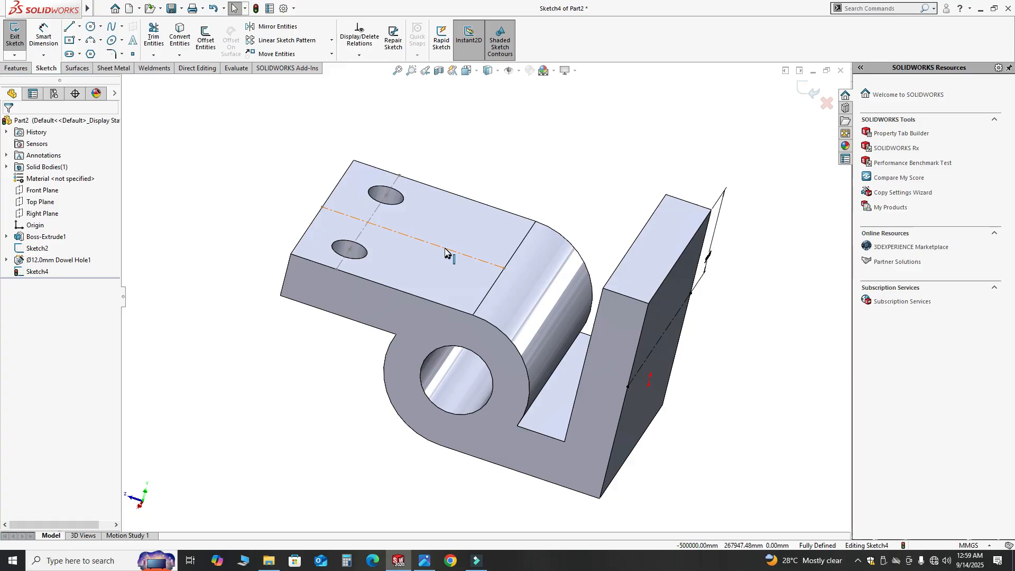
right_click(447, 248)
click(515, 134)
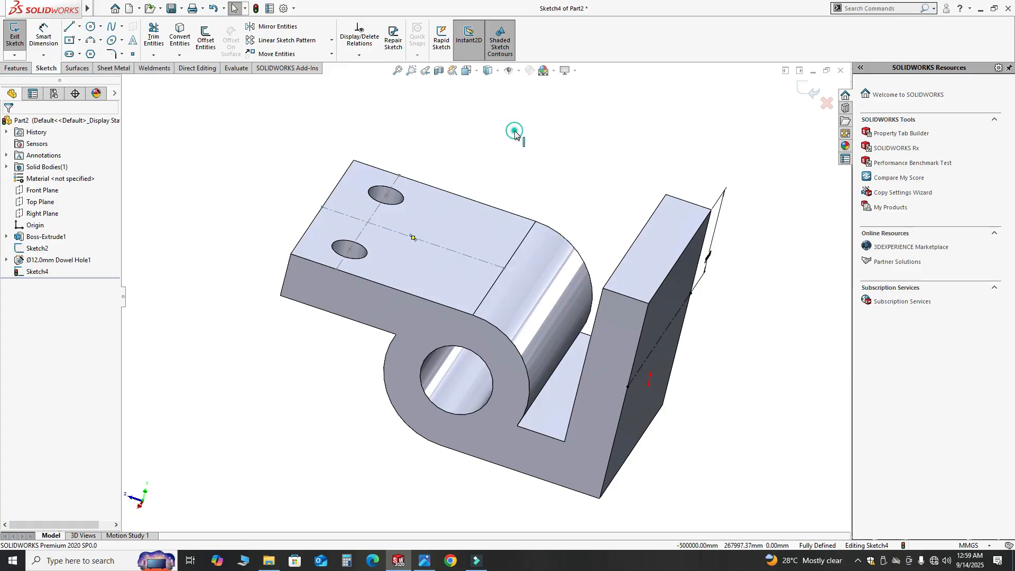
right_click(22, 248)
click(31, 233)
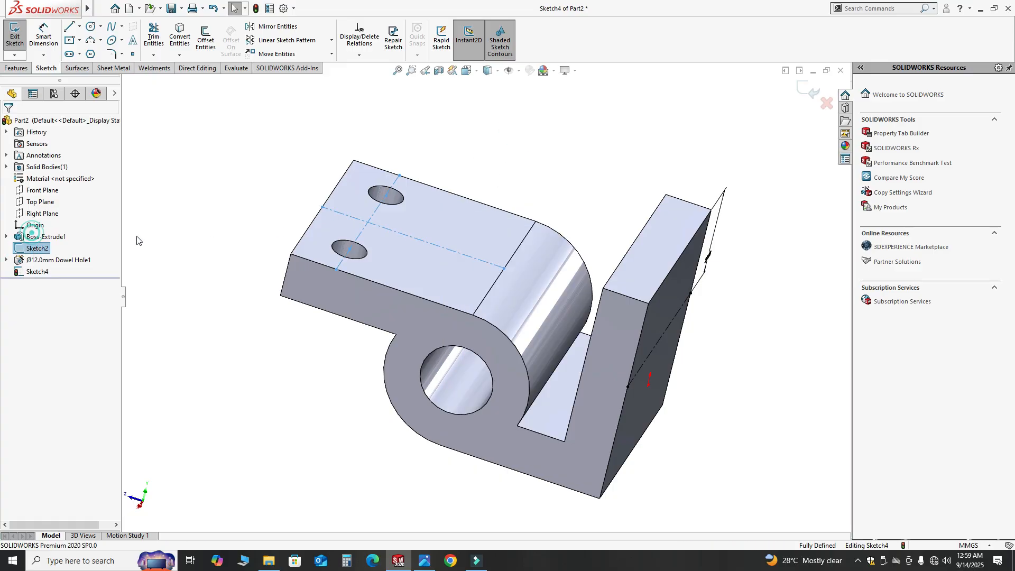
click(226, 251)
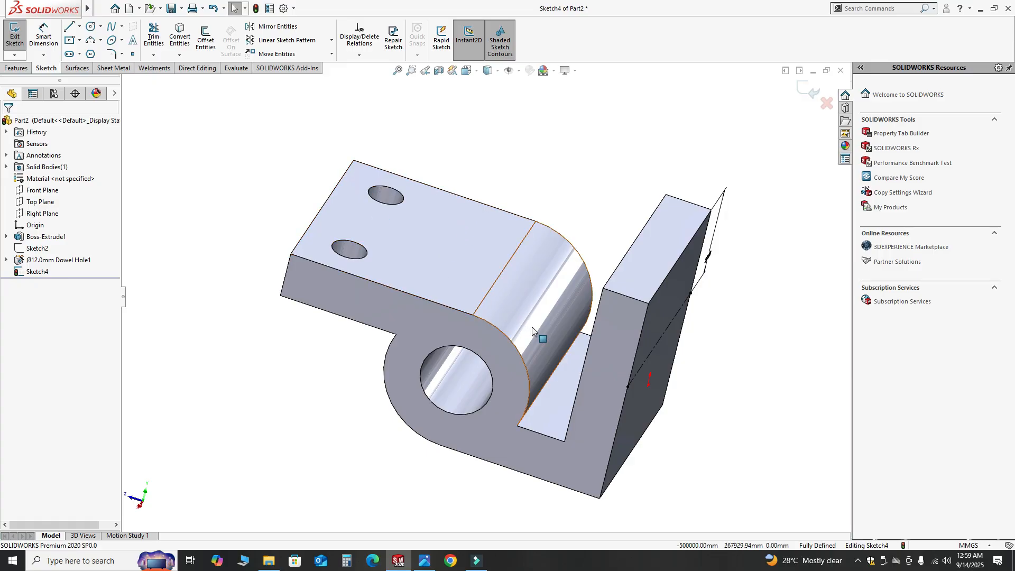
Place a sketch point at the midpoint of the upright's centerline and exit the sketch.
middle_drag(539, 334, 455, 230)
scroll(480, 316, up, 3)
middle_drag(493, 308, 433, 244)
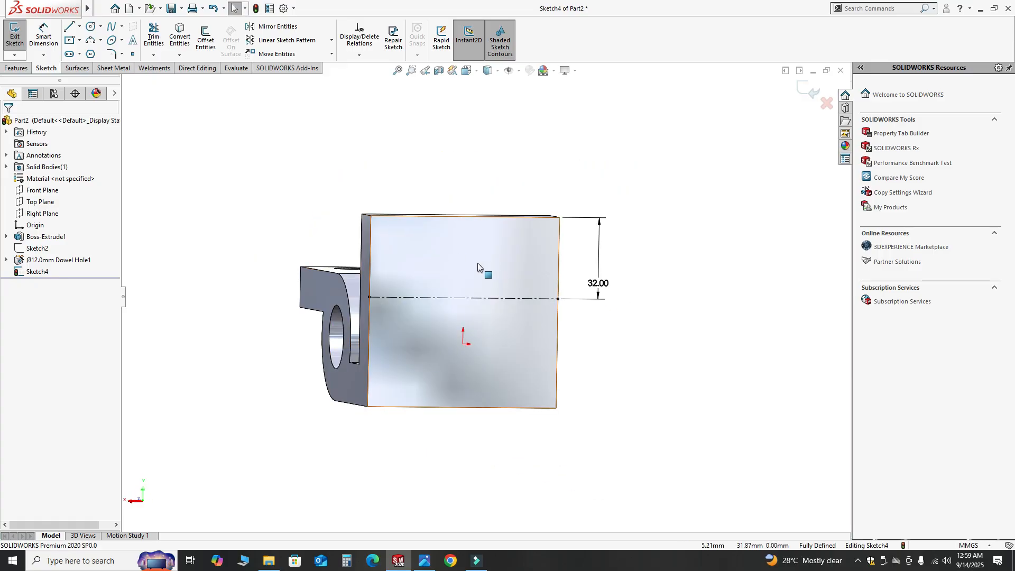
scroll(478, 264, down, 1)
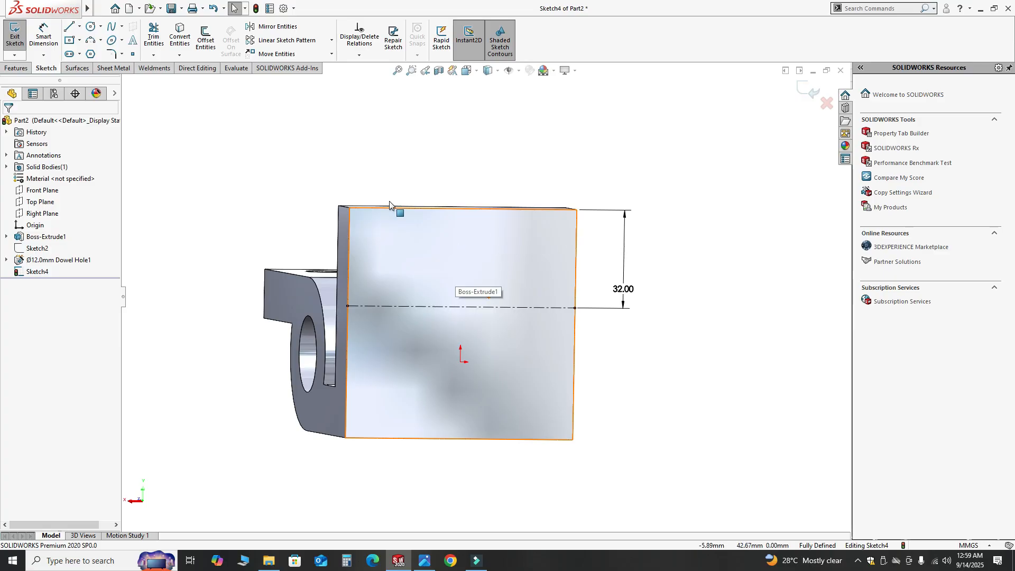
click(133, 55)
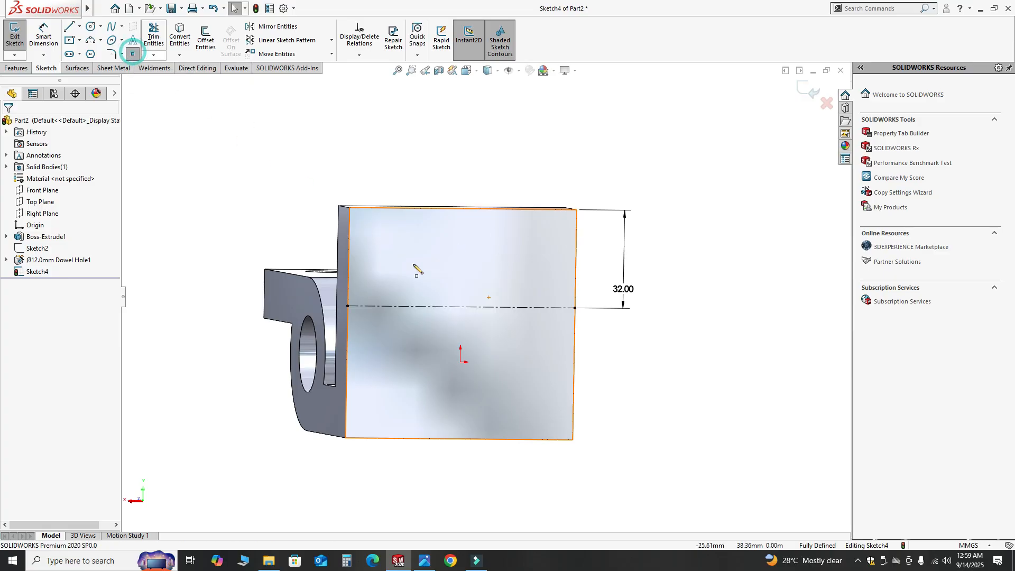
click(460, 306)
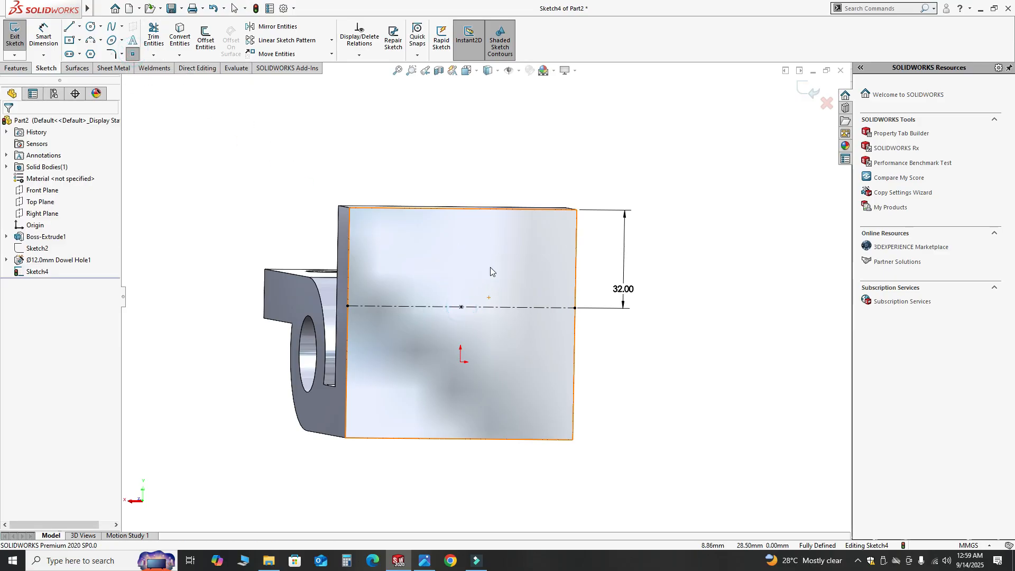
key(Escape)
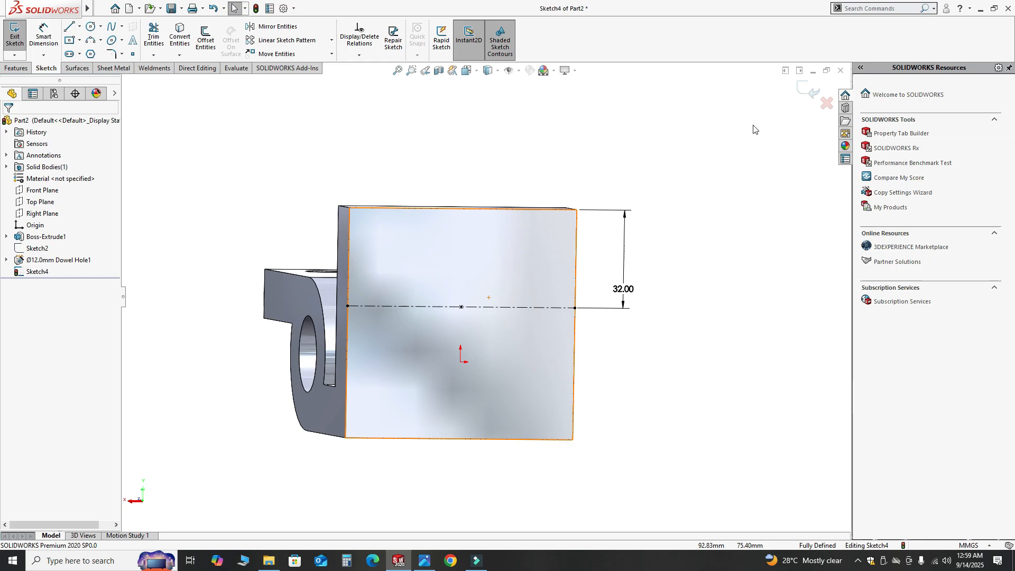
click(804, 91)
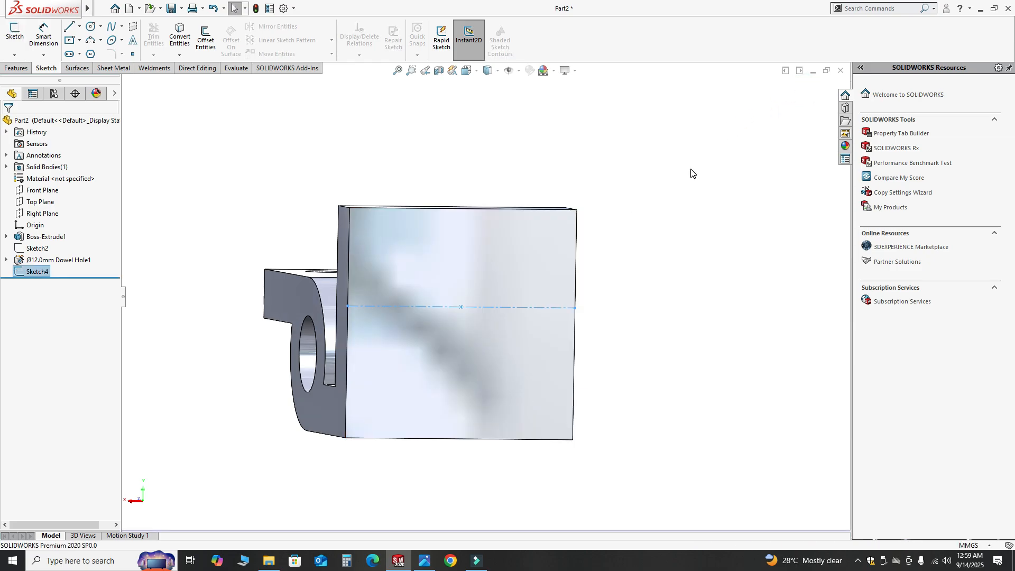
Start a Hole Wizard dowel hole for the upright and set its size to Ø25.0.
middle_drag(622, 258, 654, 290)
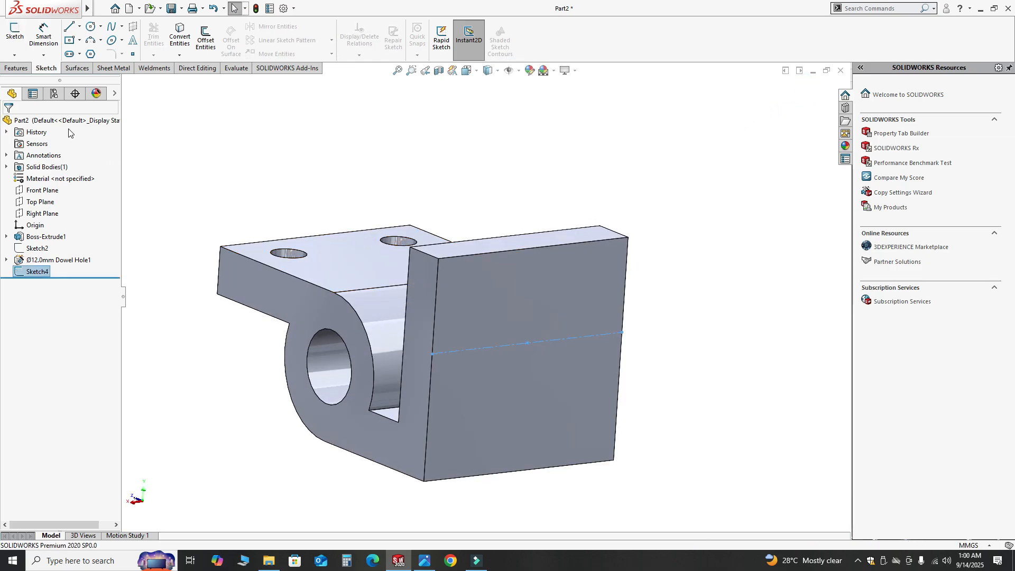
click(16, 67)
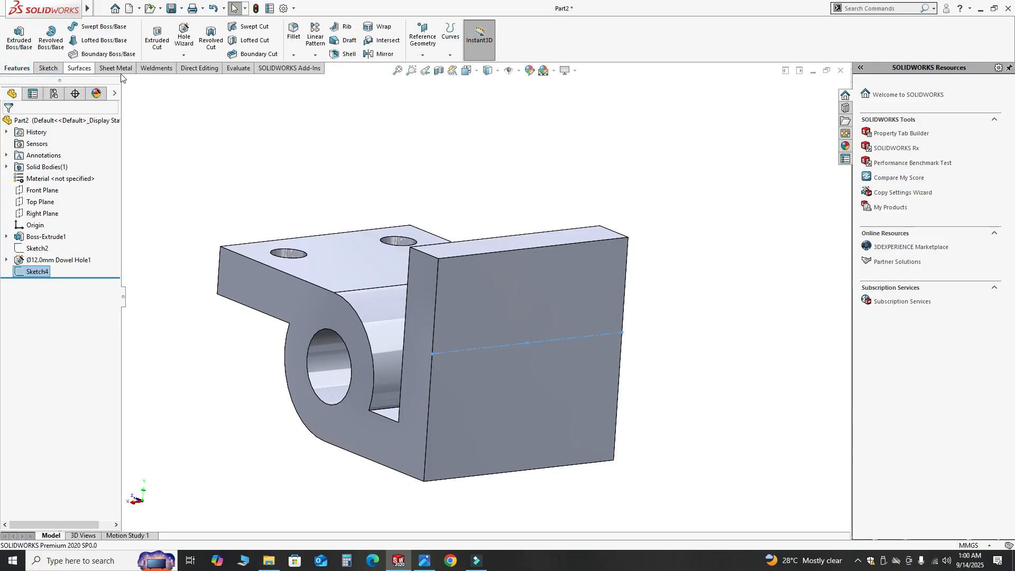
click(184, 42)
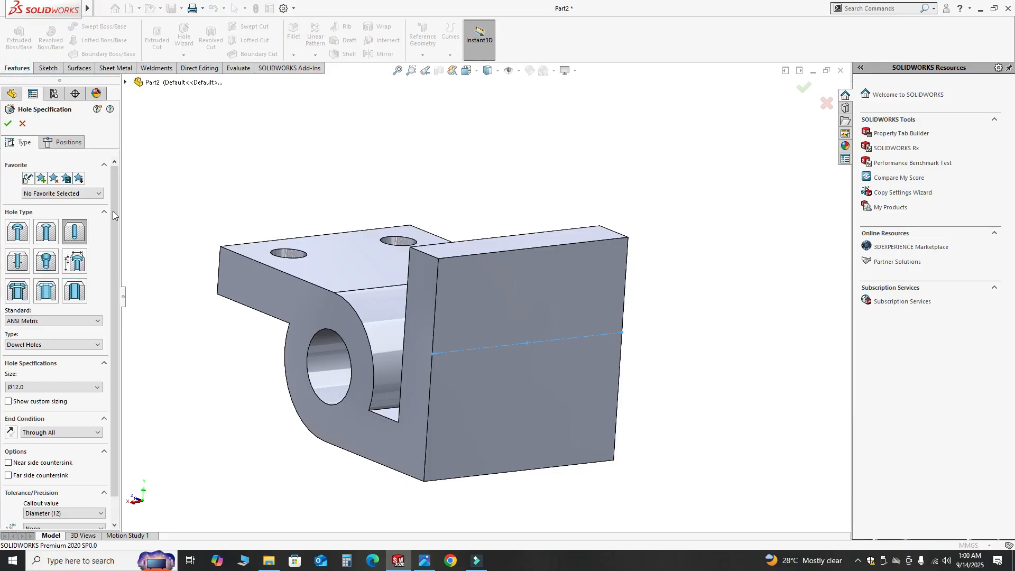
scroll(113, 214, down, 1)
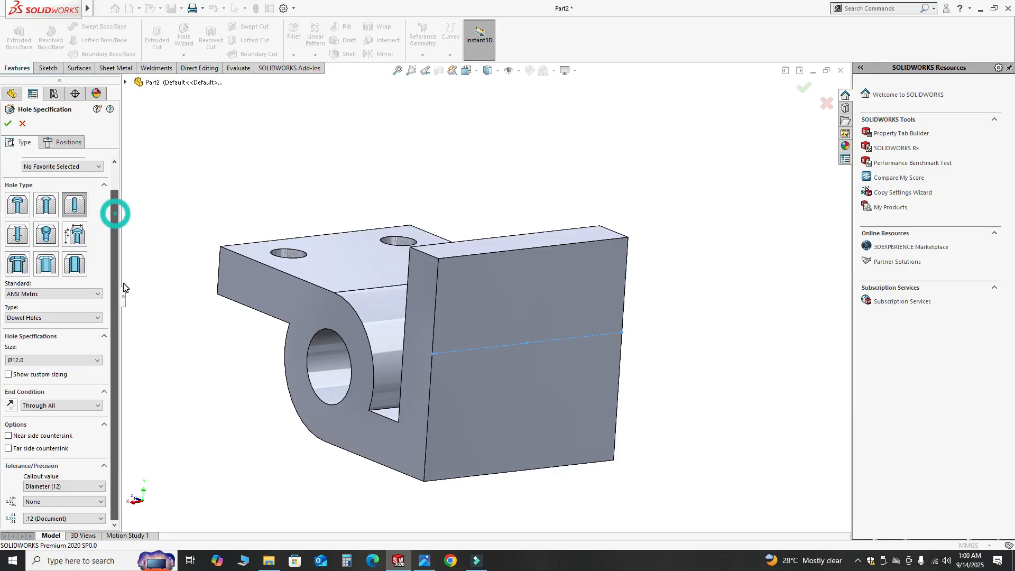
click(57, 360)
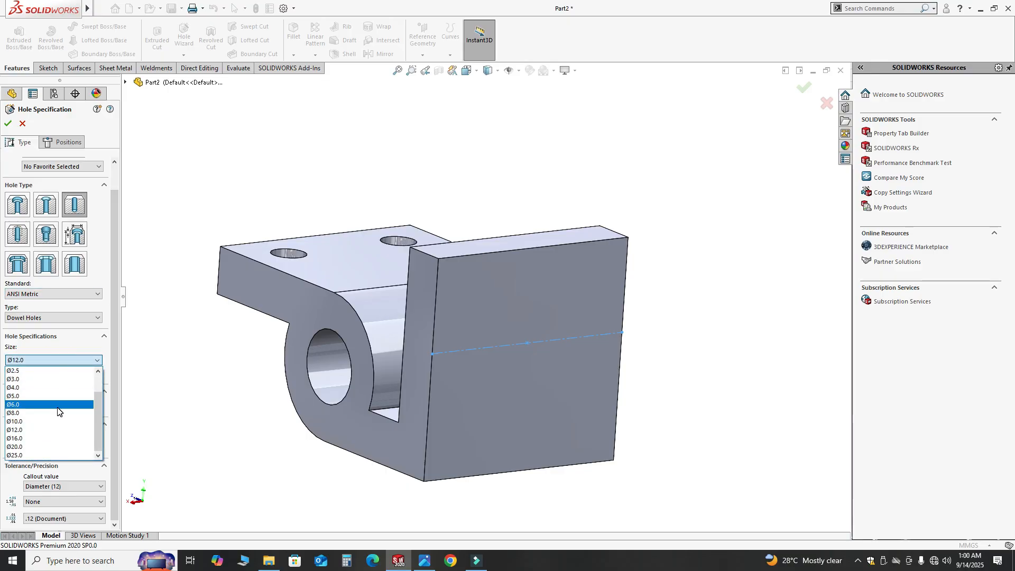
click(33, 454)
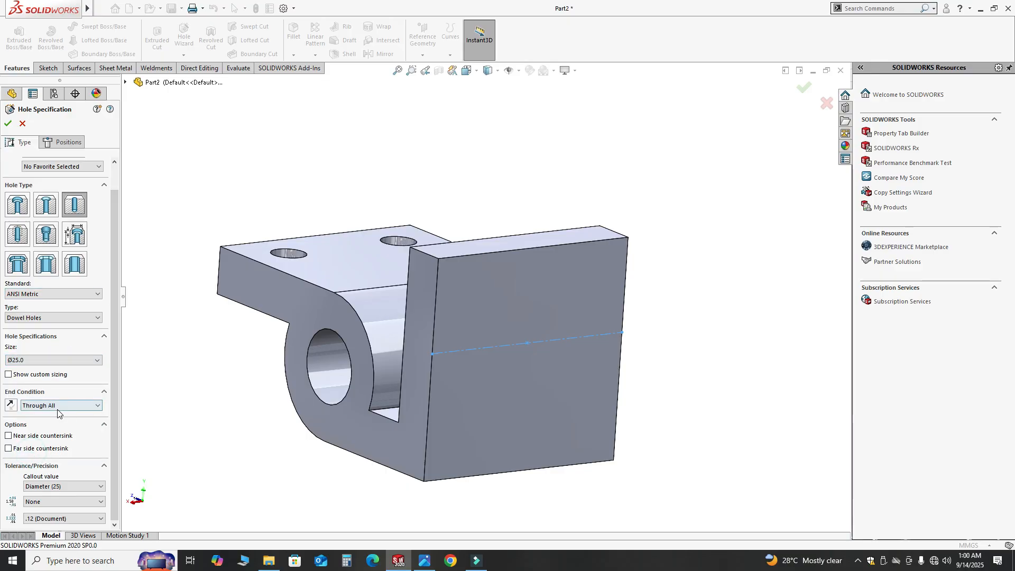
Place the Ø25 hole at the midpoint of the centerline on the upright's outer face and create it.
click(65, 143)
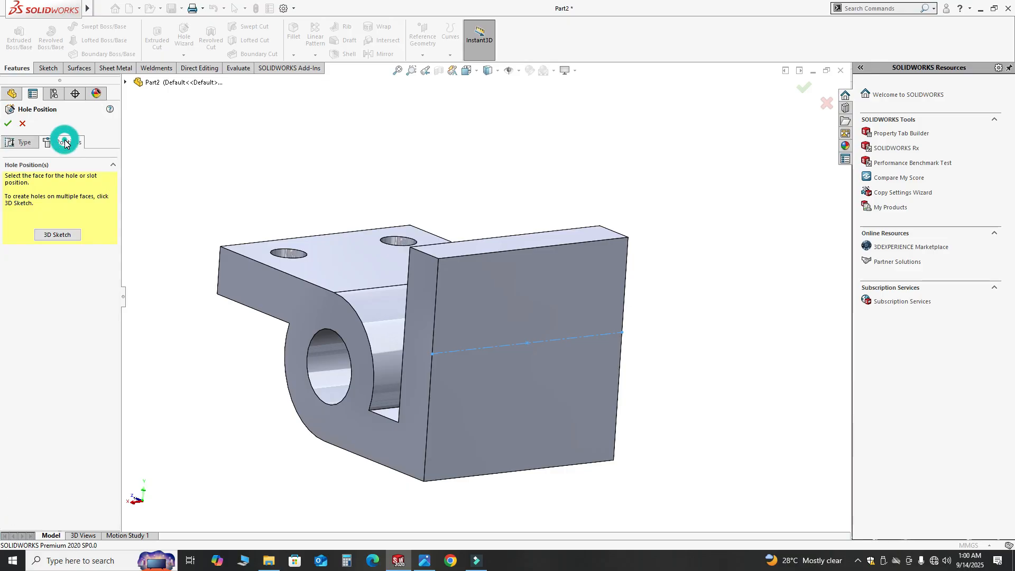
click(53, 236)
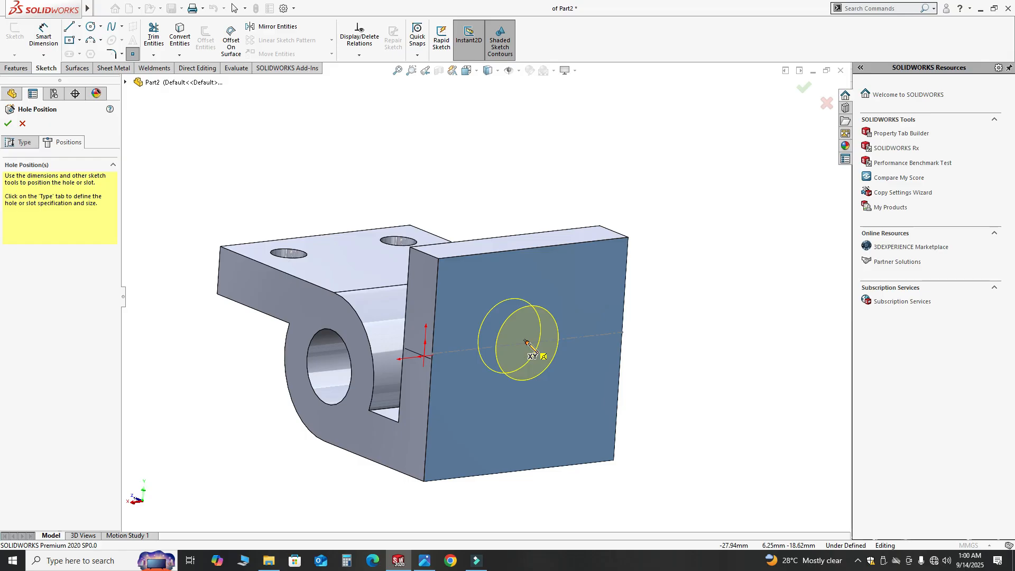
click(526, 342)
middle_drag(518, 343, 370, 360)
click(9, 124)
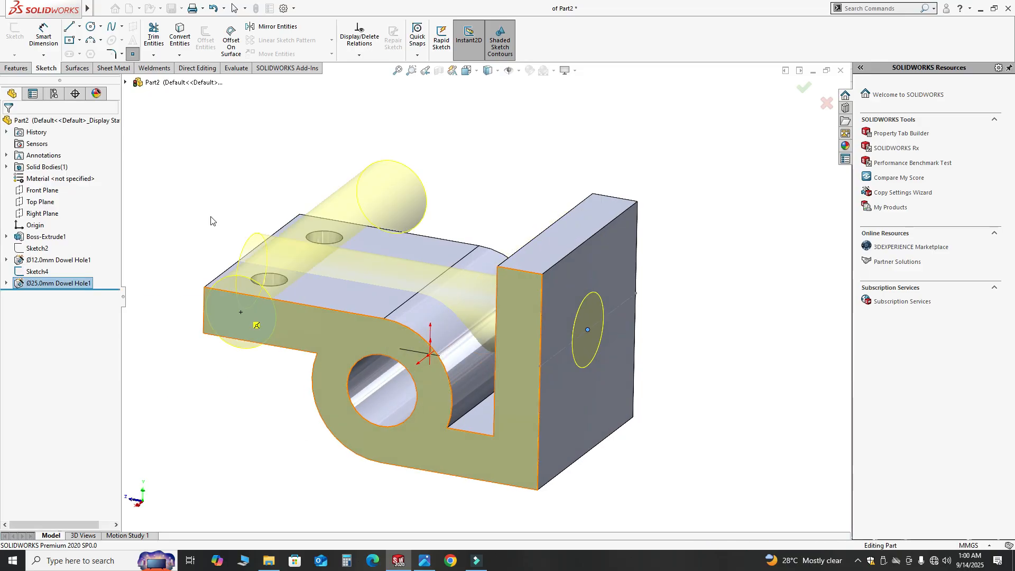
Set the Ø25 hole's end condition to Up To Next and hide the upright's centerline sketch.
middle_drag(320, 206, 343, 192)
click(57, 282)
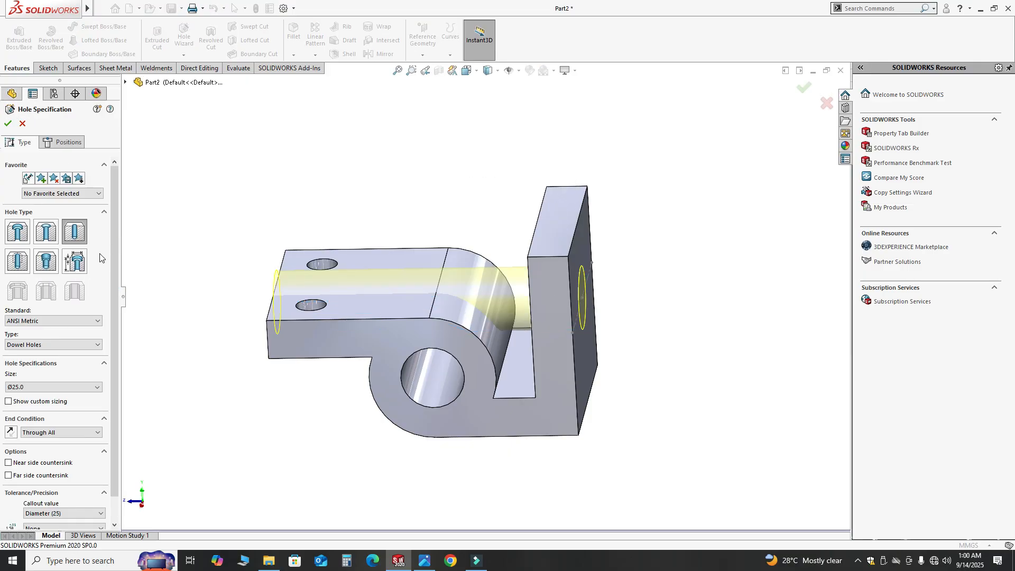
drag(118, 239, 122, 337)
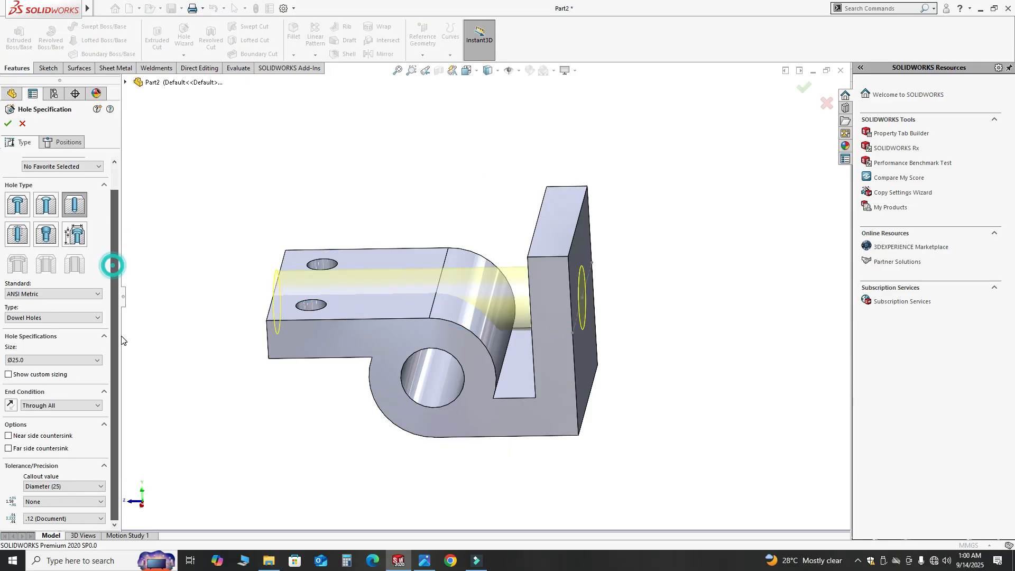
click(68, 407)
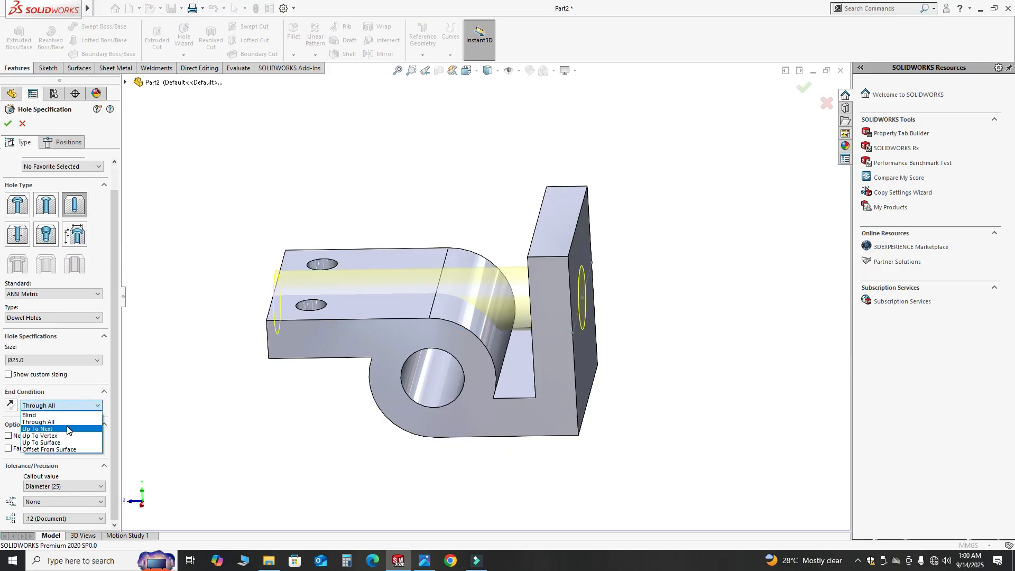
click(67, 428)
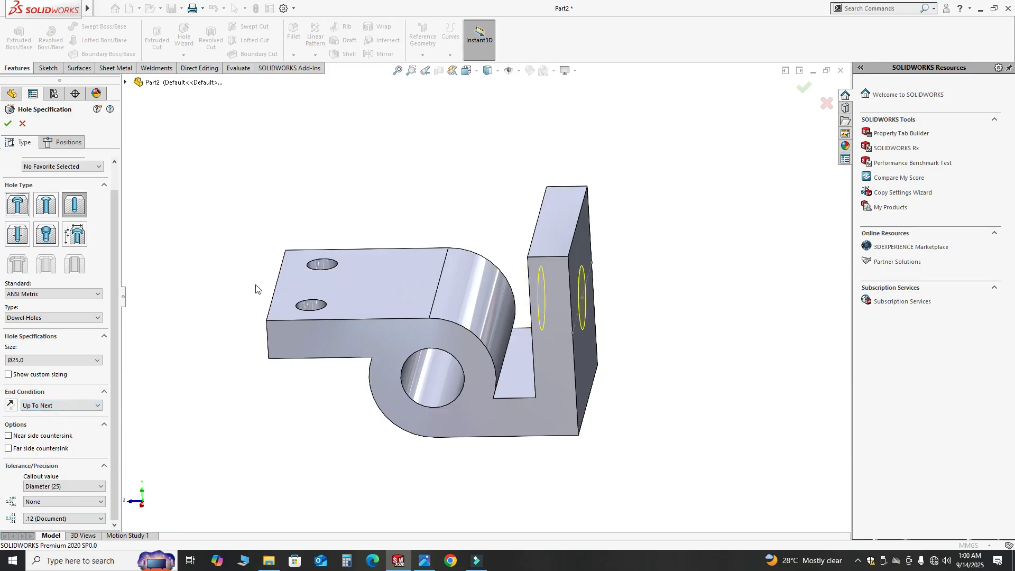
middle_drag(316, 216, 339, 263)
click(9, 126)
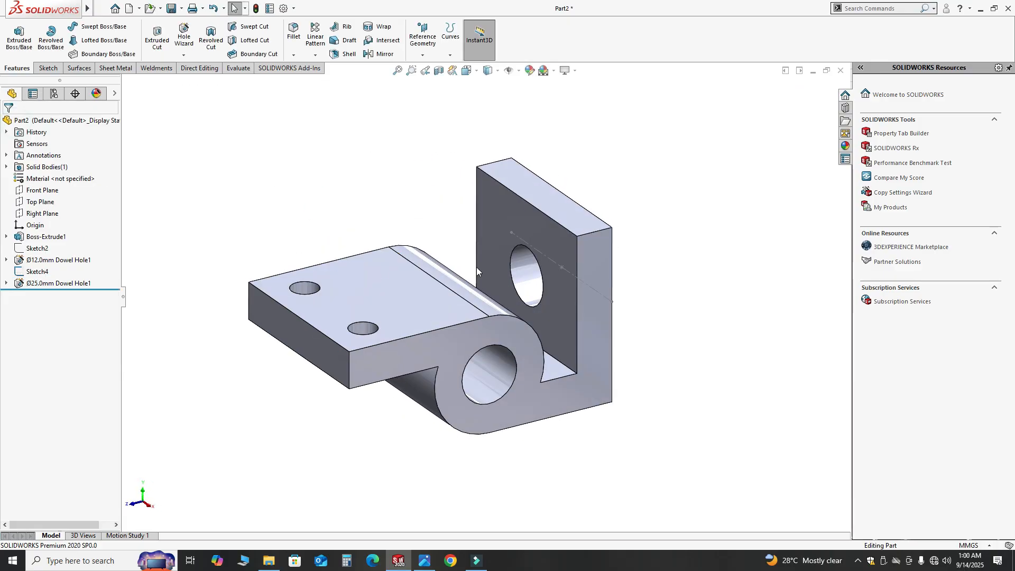
right_click(518, 240)
click(541, 228)
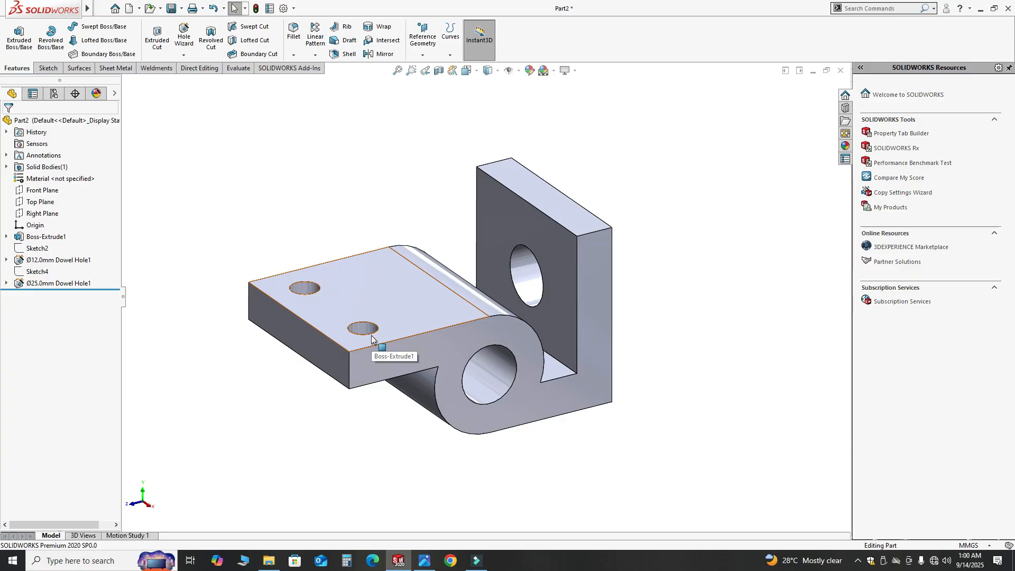
Check the upright's corner cut size in the reference drawing and start a Chamfer on its two short top corner edges.
click(425, 560)
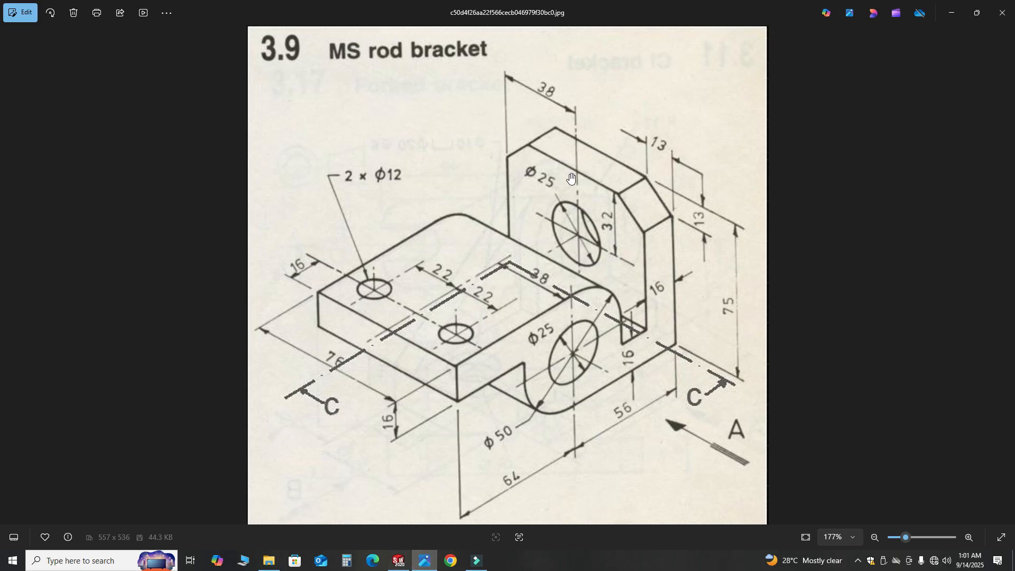
scroll(611, 127, up, 3)
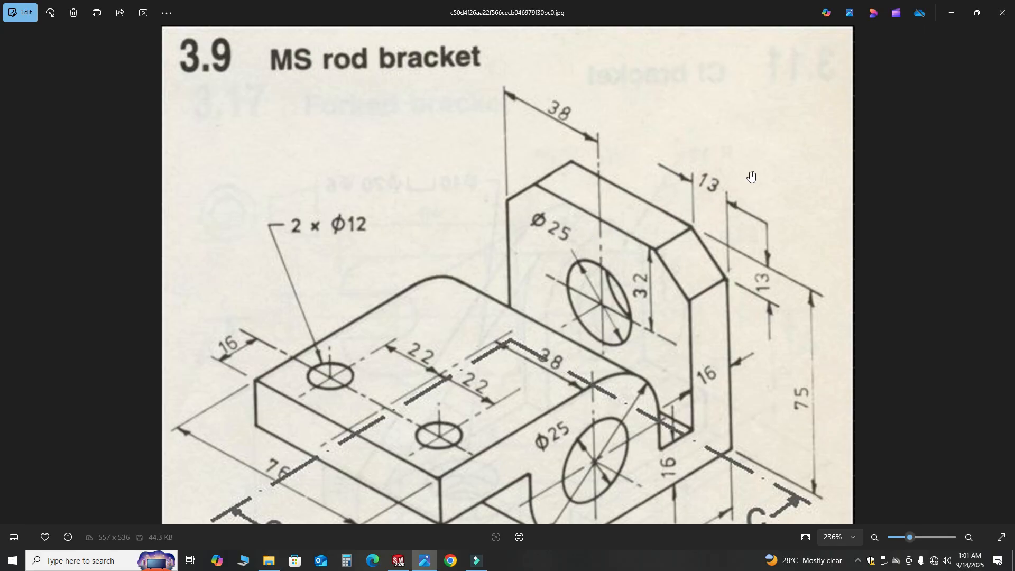
scroll(661, 289, down, 1)
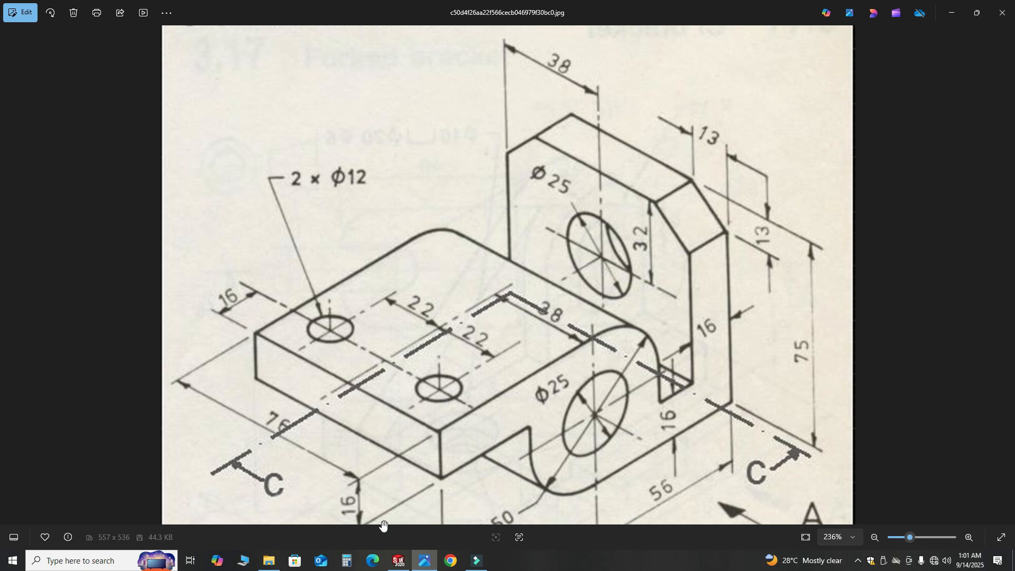
click(399, 561)
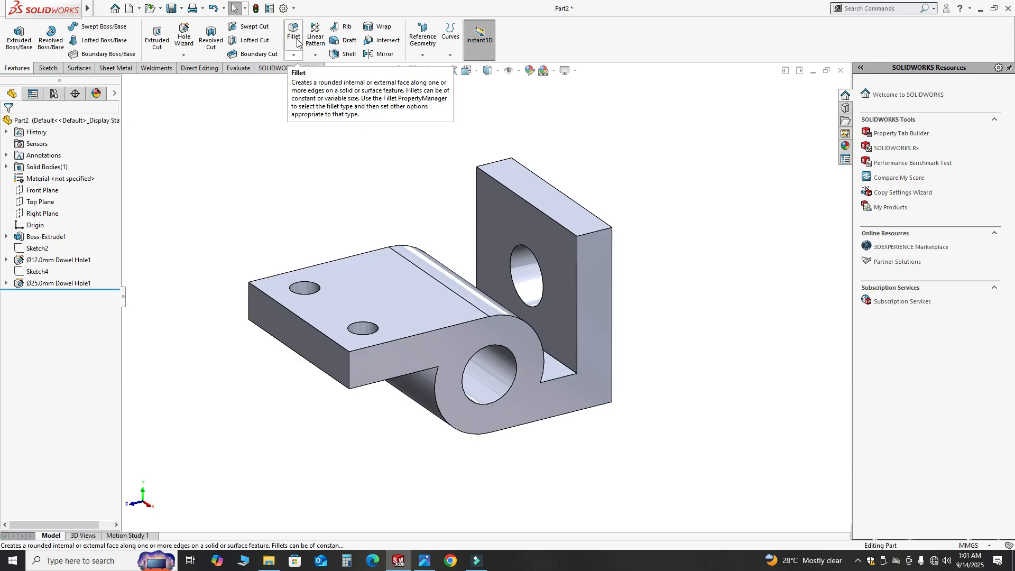
click(294, 55)
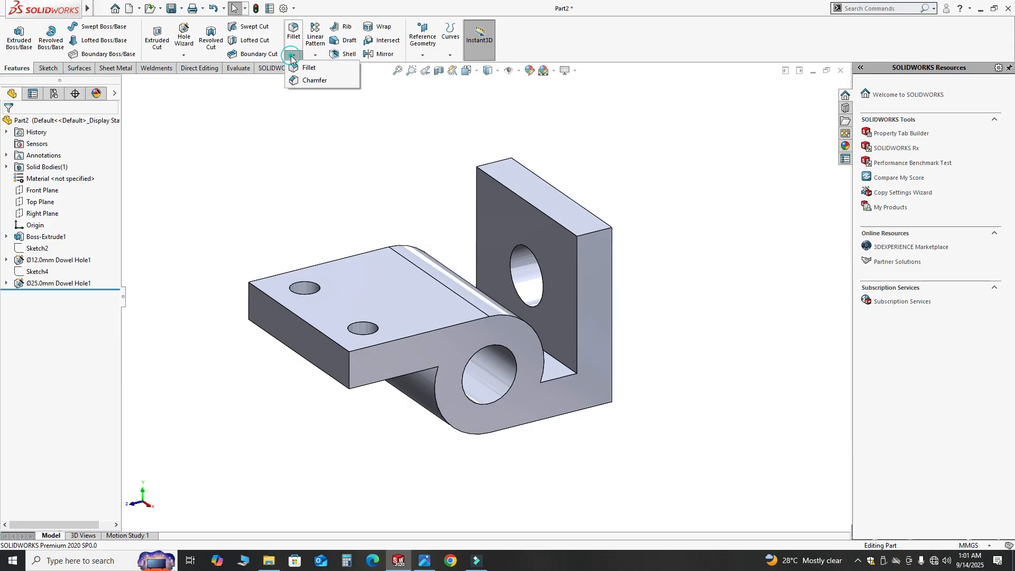
click(325, 81)
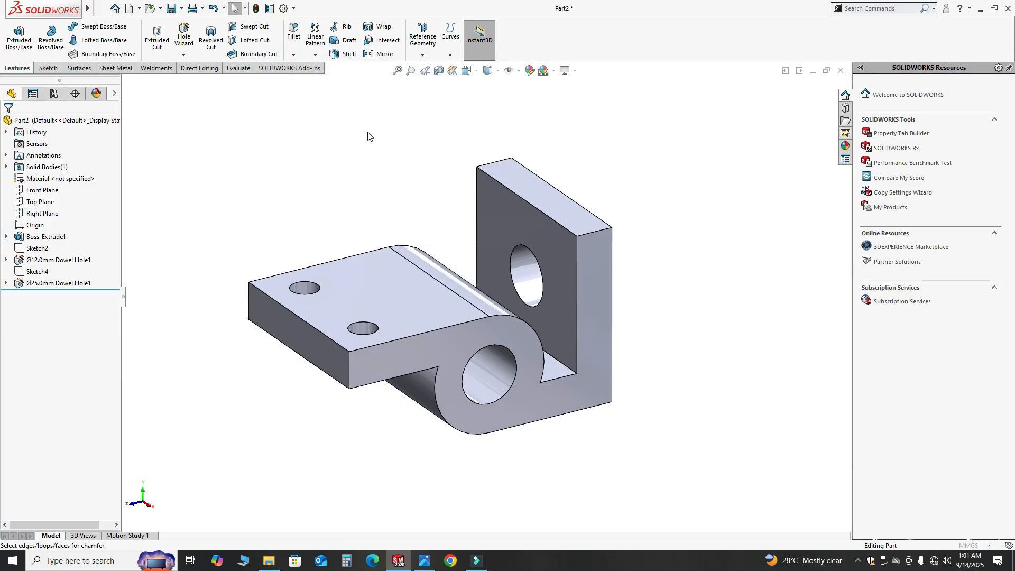
click(598, 235)
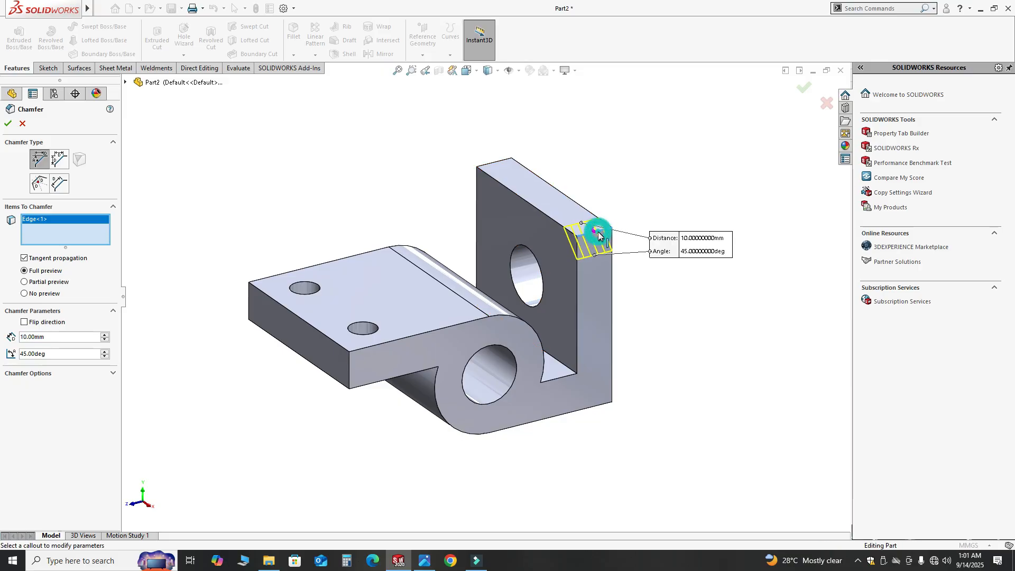
click(486, 166)
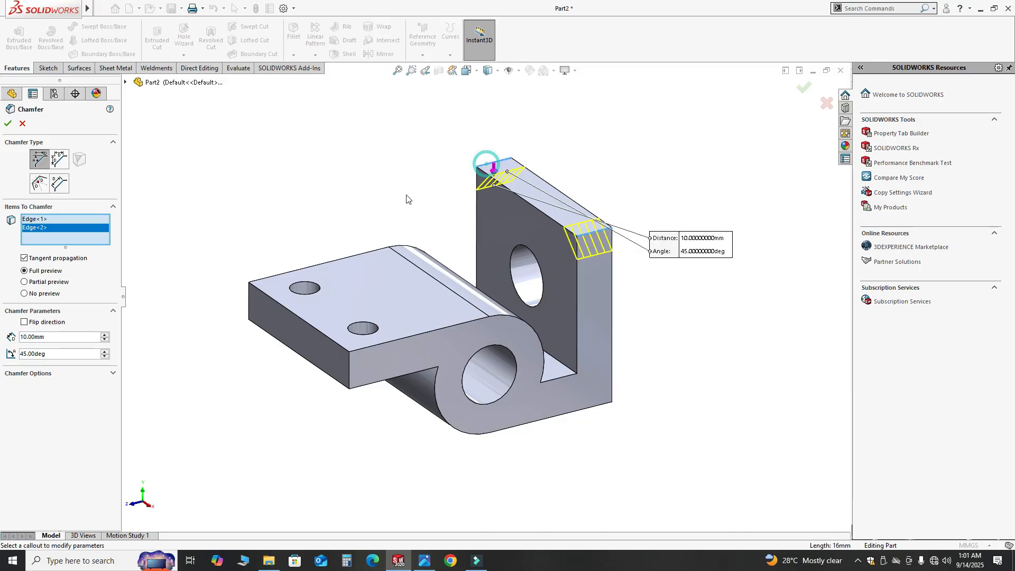
Set the chamfer distance to 13 mm and apply it to the upright's two top corners.
double_click(53, 337)
text(1)
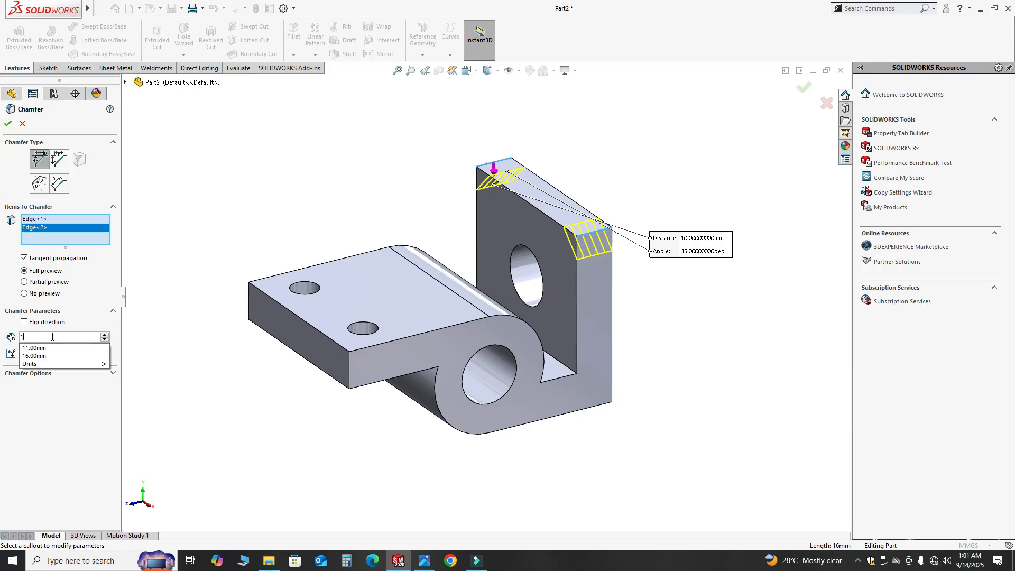
text(3)
key(Return)
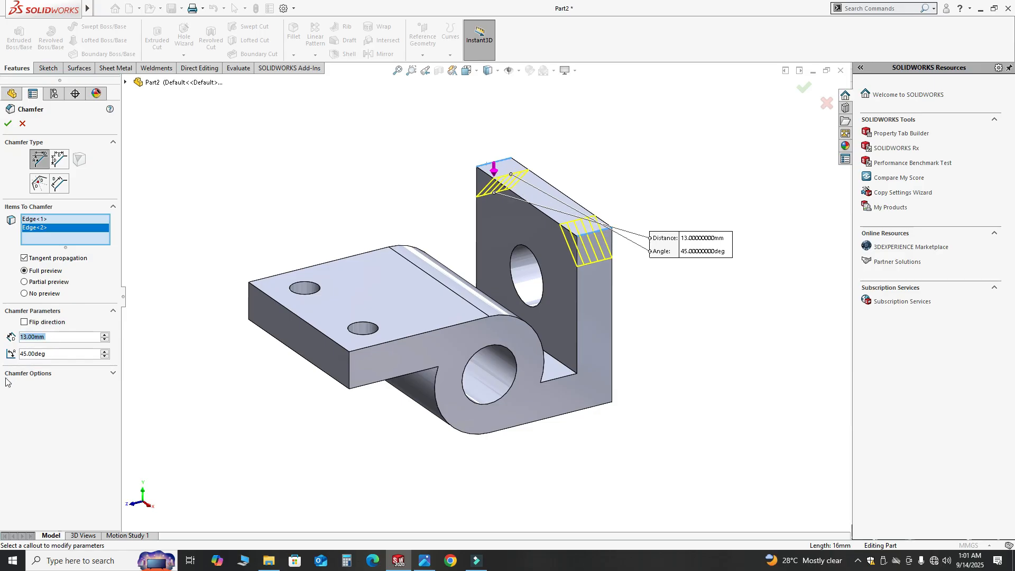
middle_drag(530, 290, 574, 287)
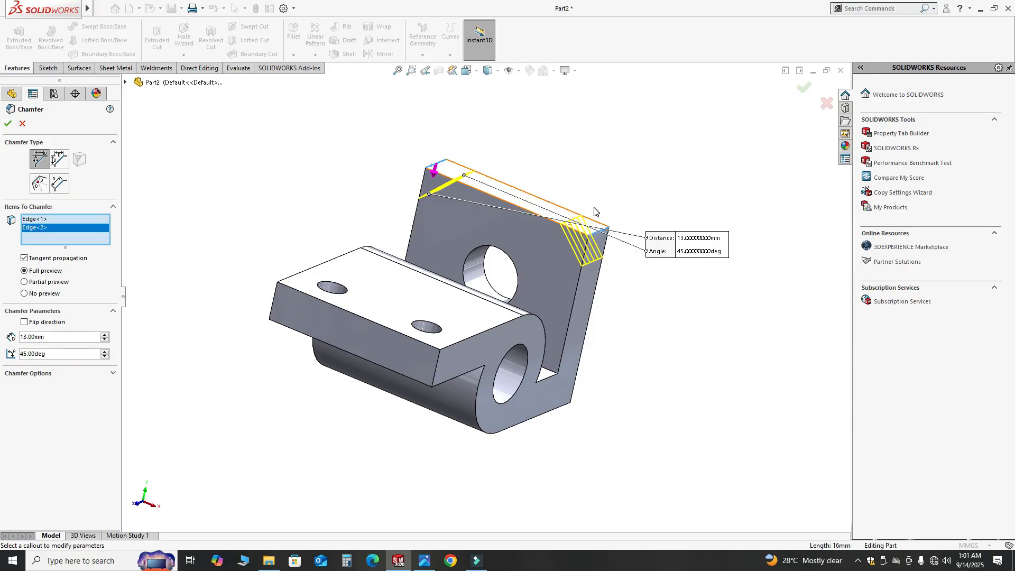
middle_drag(502, 312, 453, 340)
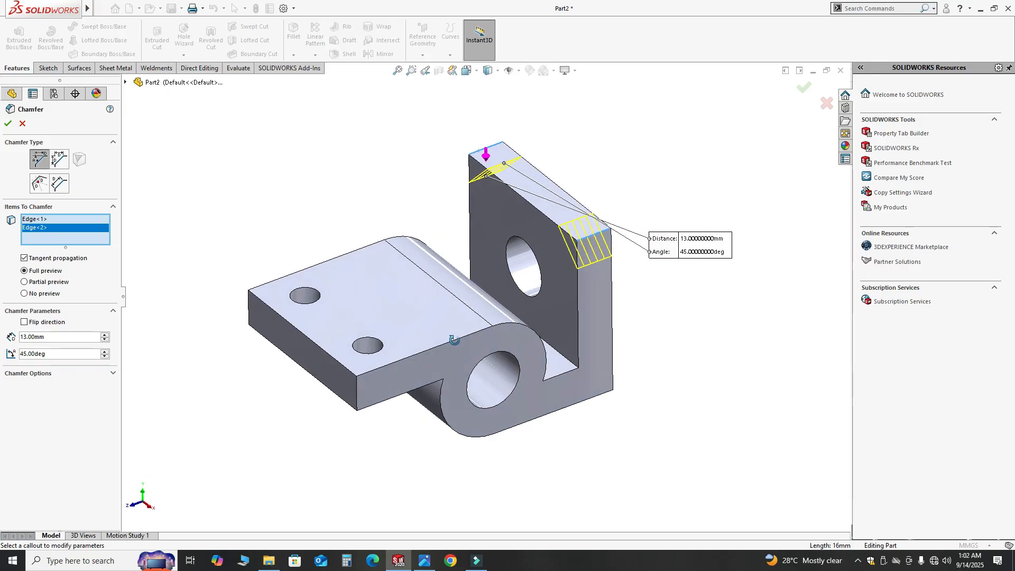
click(7, 126)
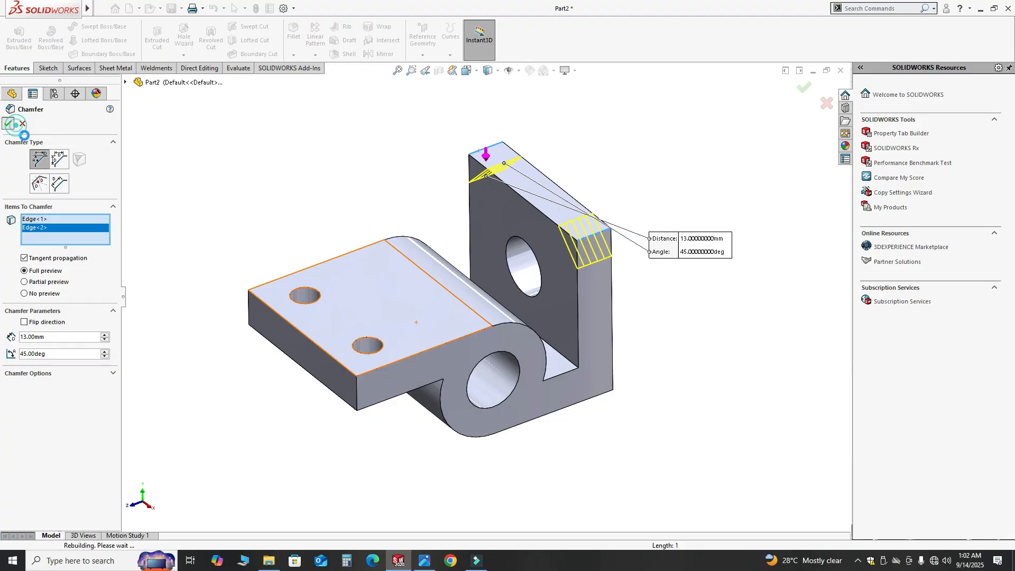
click(249, 154)
Compare the bracket model with the reference drawing's holes, corners and dimensions.
mouse_move(410, 283)
middle_down()
mouse_move(517, 336)
mouse_move(385, 283)
mouse_move(426, 399)
mouse_move(491, 285)
mouse_move(494, 294)
middle_up()
click(424, 559)
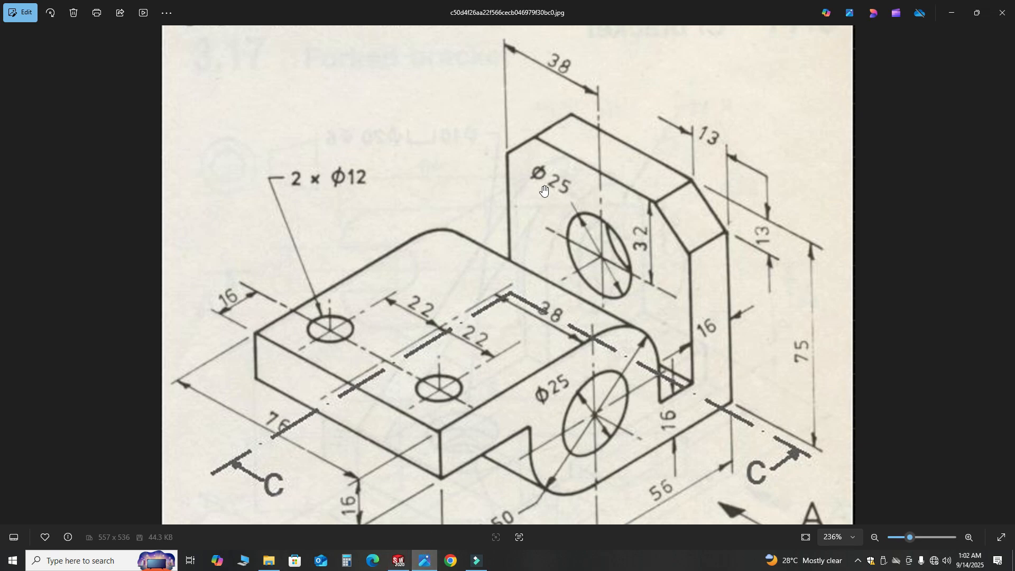
scroll(528, 316, down, 3)
scroll(517, 281, up, 2)
drag(518, 281, 486, 237)
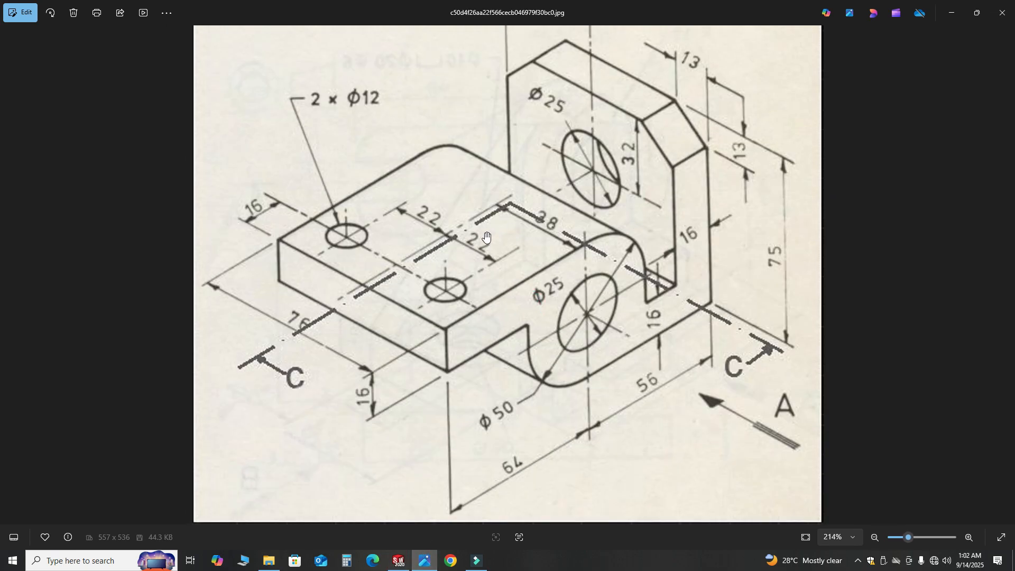
scroll(450, 275, down, 1)
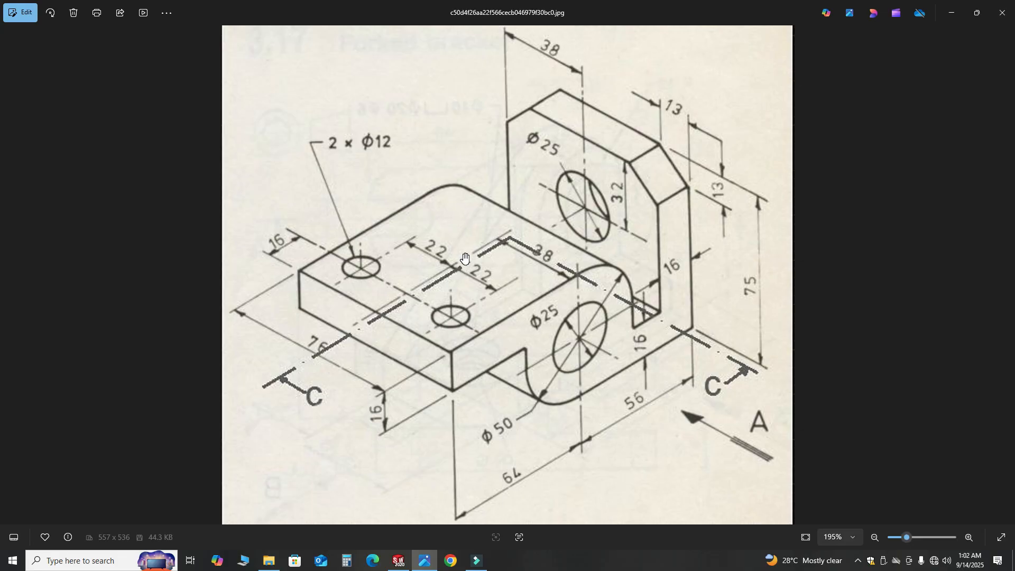
click(399, 562)
scroll(508, 269, down, 2)
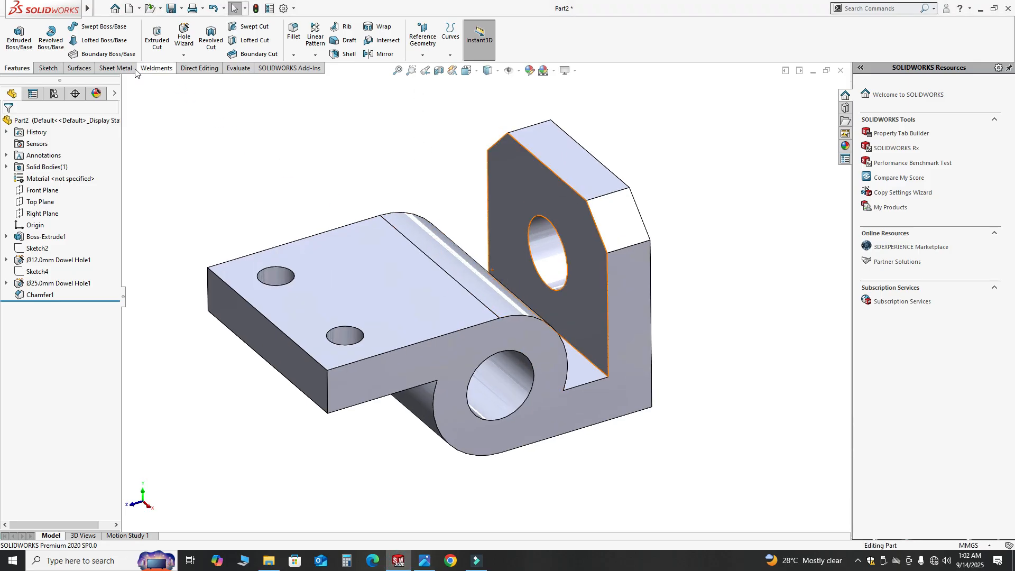
Bring up the evaluation tools and look over which command sets are enabled.
click(233, 69)
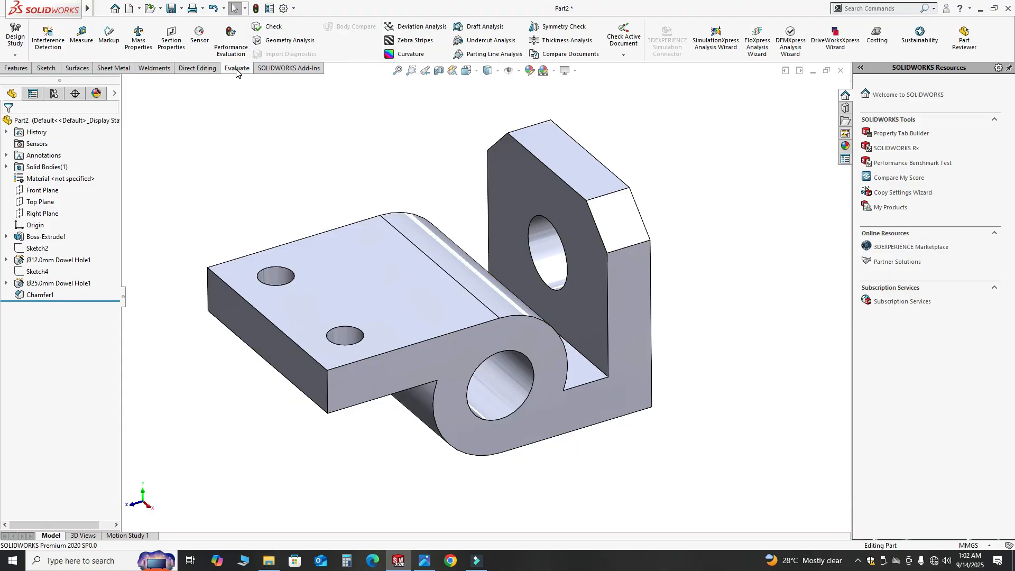
mouse_move(87, 8)
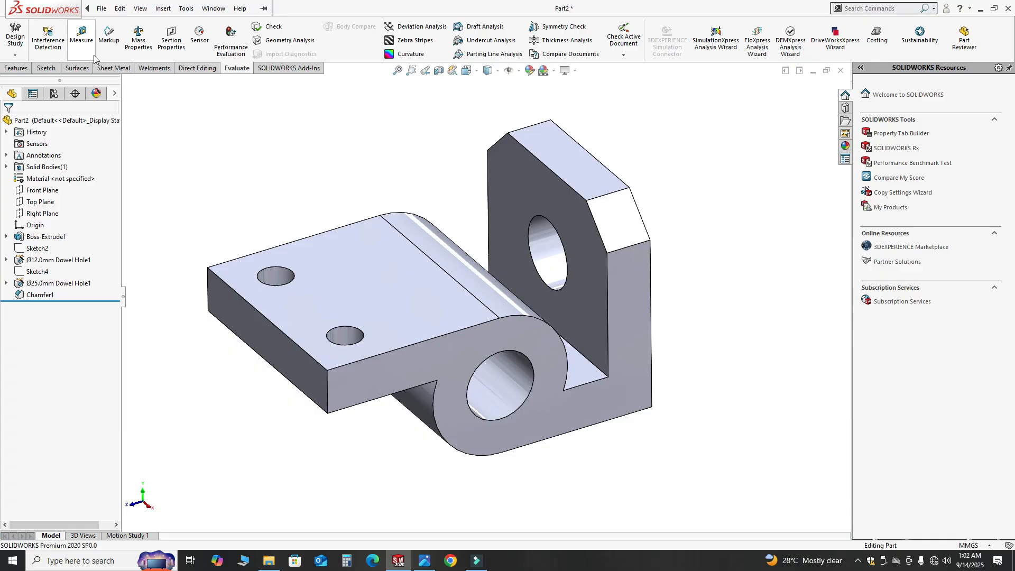
right_click(243, 70)
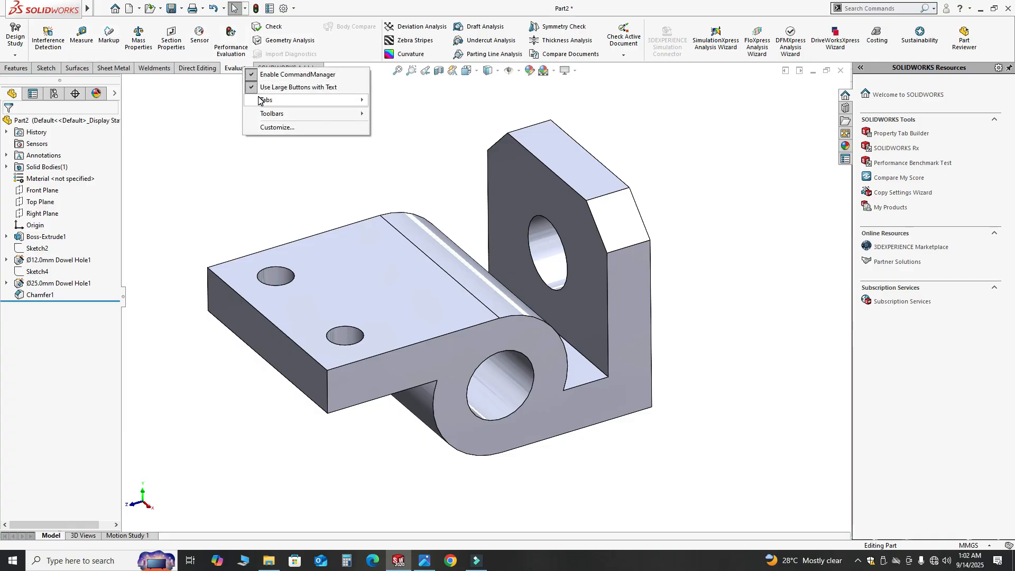
mouse_move(259, 100)
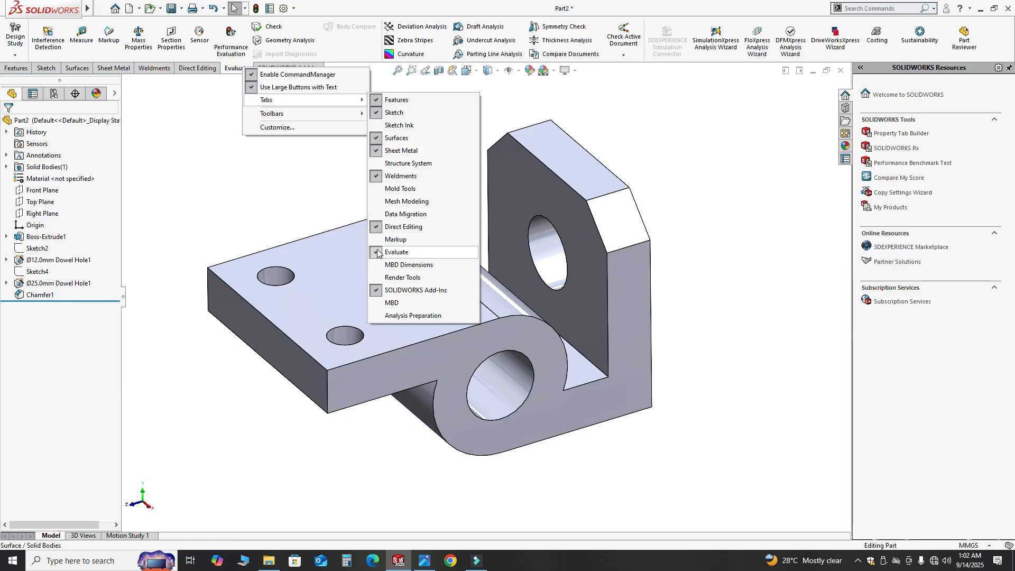
click(263, 177)
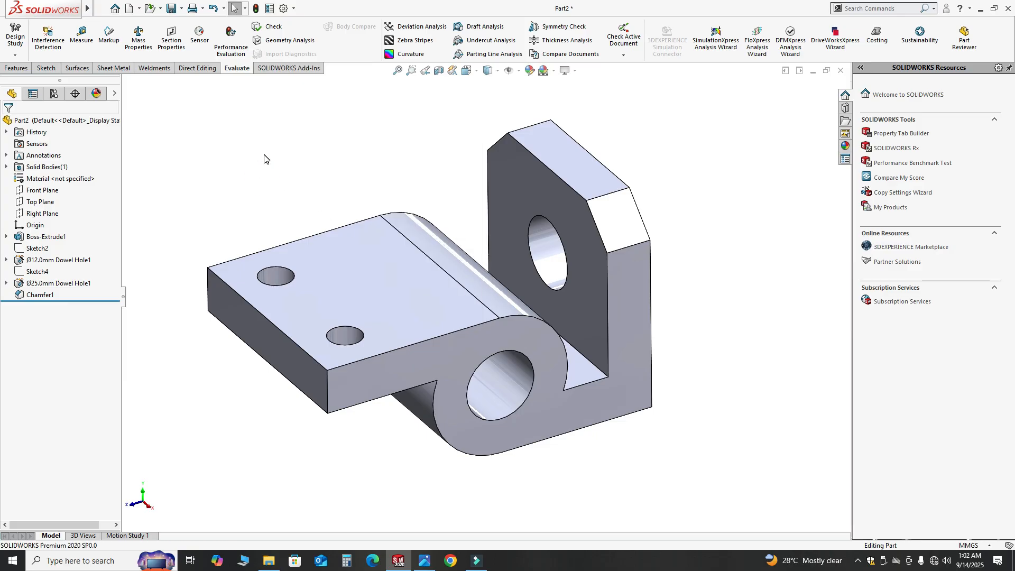
Review the reference drawing and measure the distance from the cylindrical bore to the flat plate's far end face.
click(424, 560)
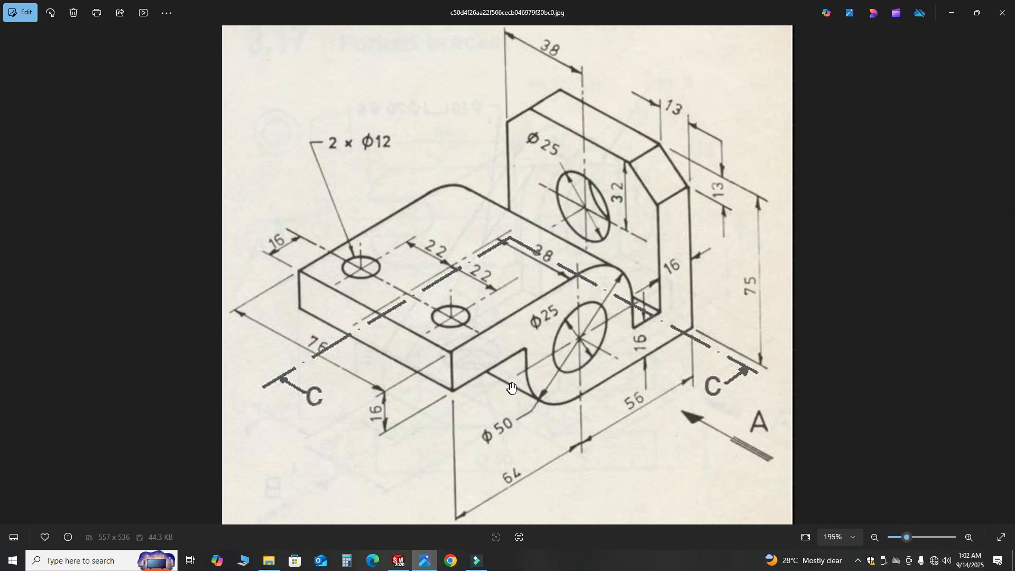
drag(511, 388, 509, 353)
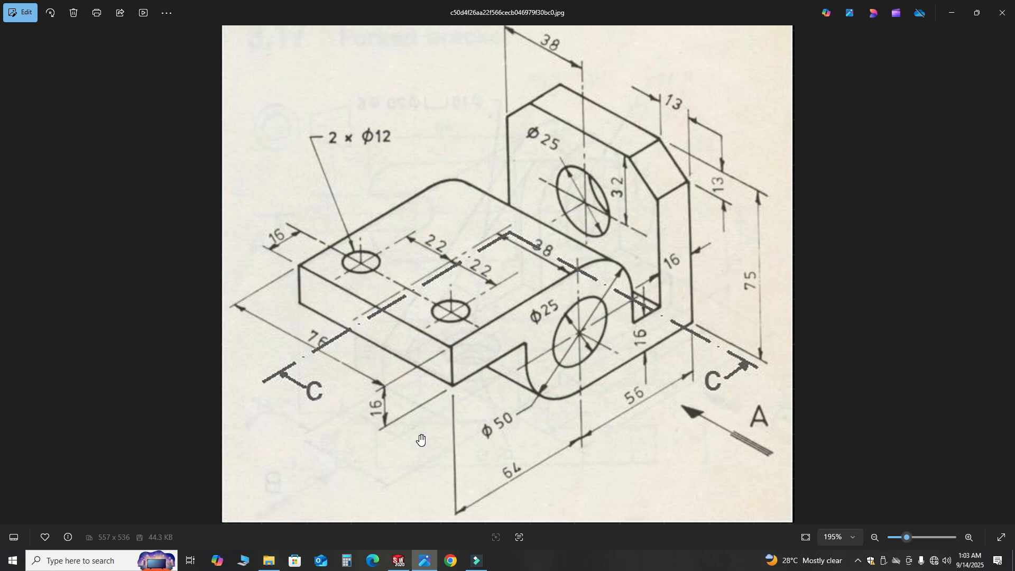
click(399, 560)
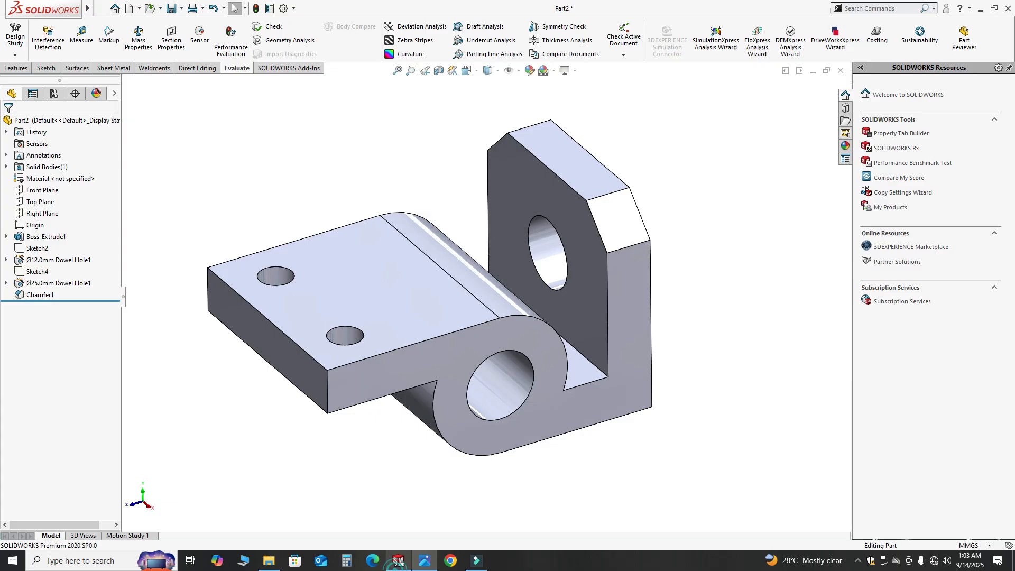
click(72, 36)
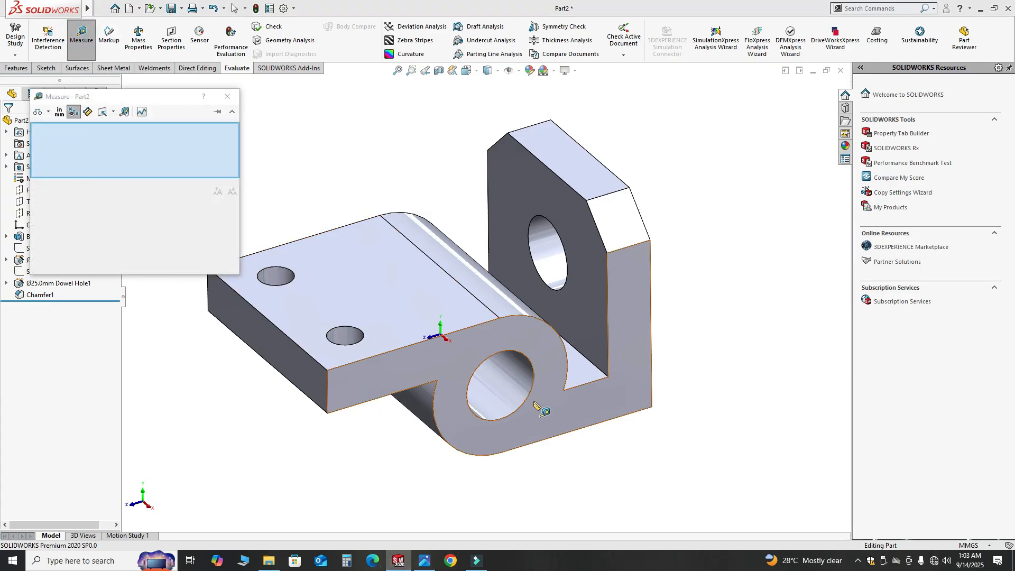
click(521, 381)
click(298, 375)
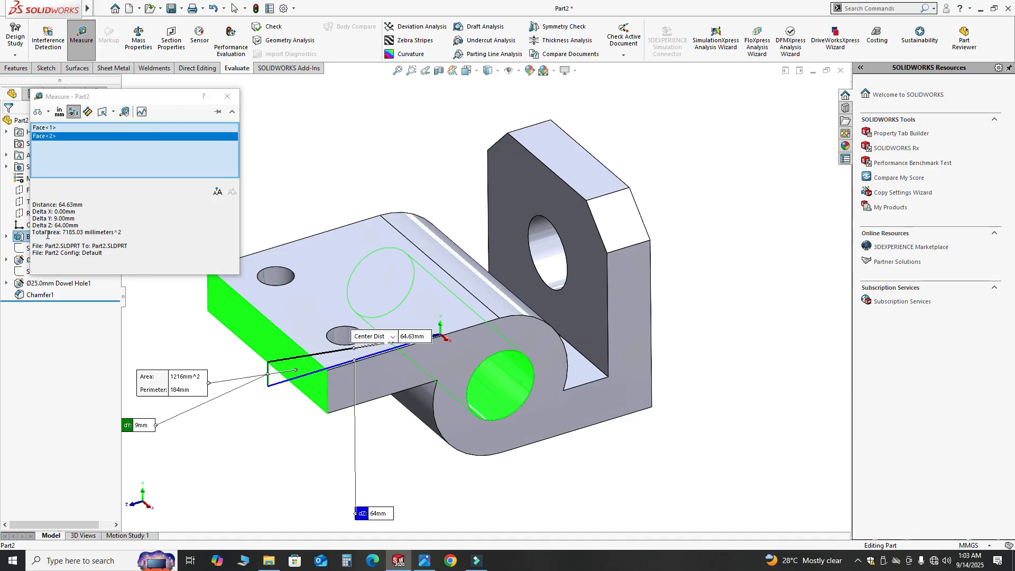
mouse_move(48, 217)
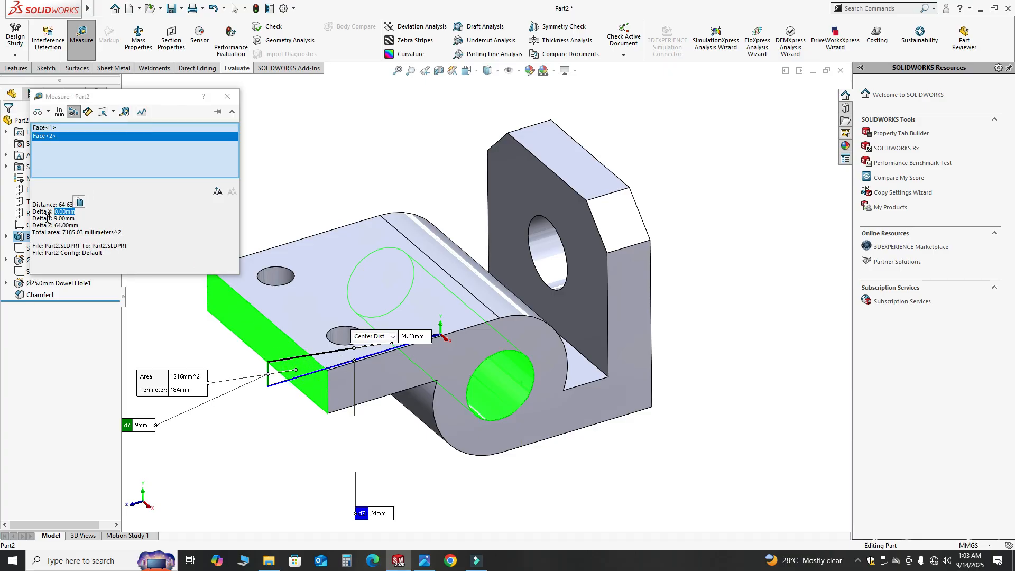
Check the corner cut size in the drawing and measure between the two short edges of one upright chamfer.
click(422, 562)
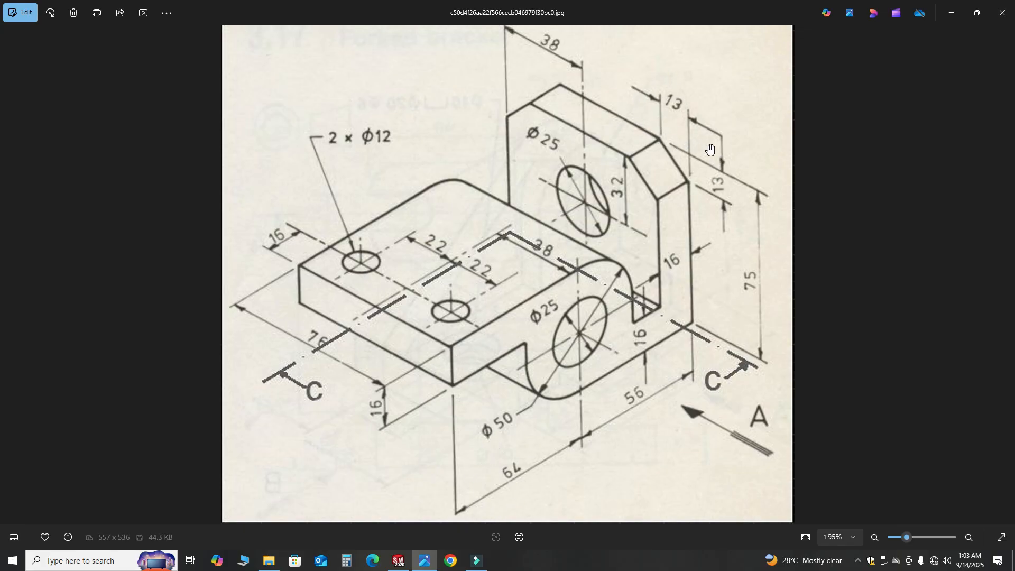
click(399, 561)
right_click(170, 141)
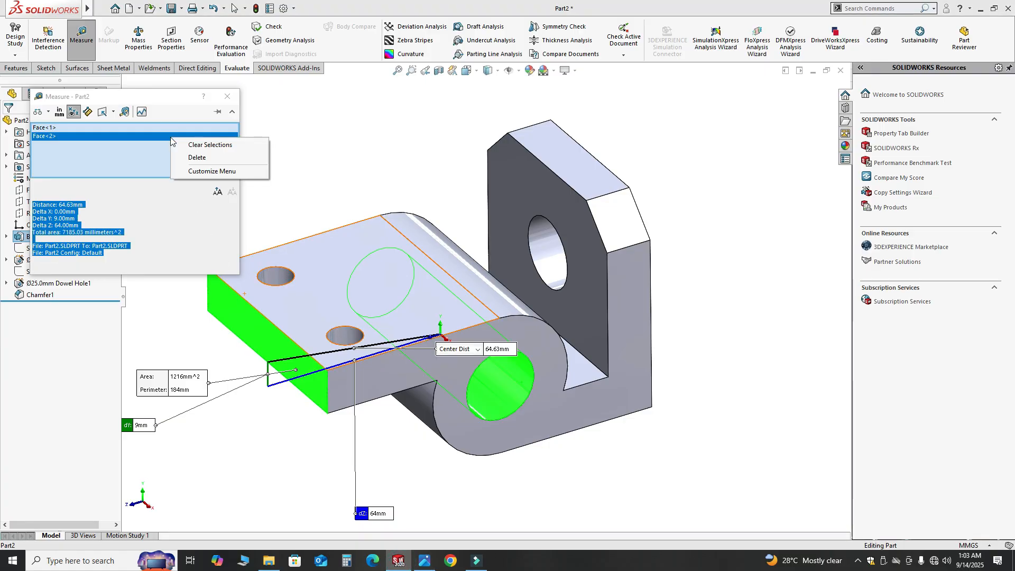
click(195, 143)
middle_drag(465, 253, 576, 222)
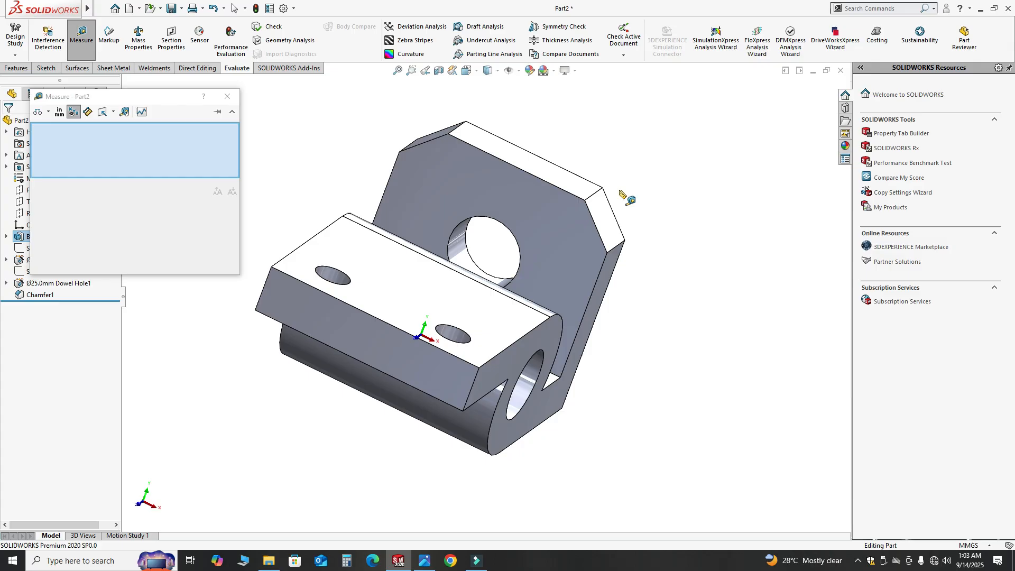
click(596, 193)
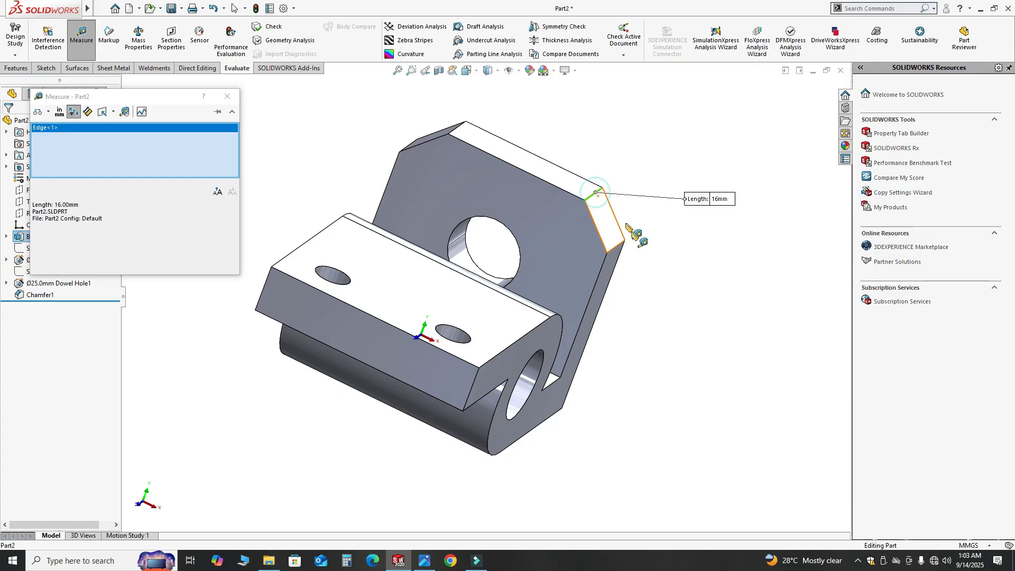
click(625, 244)
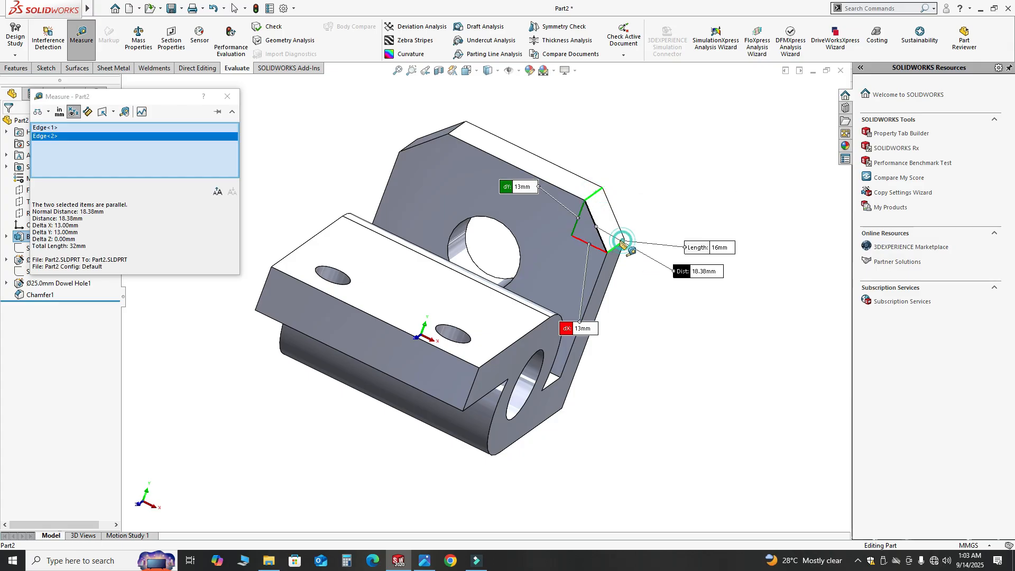
scroll(608, 233, down, 3)
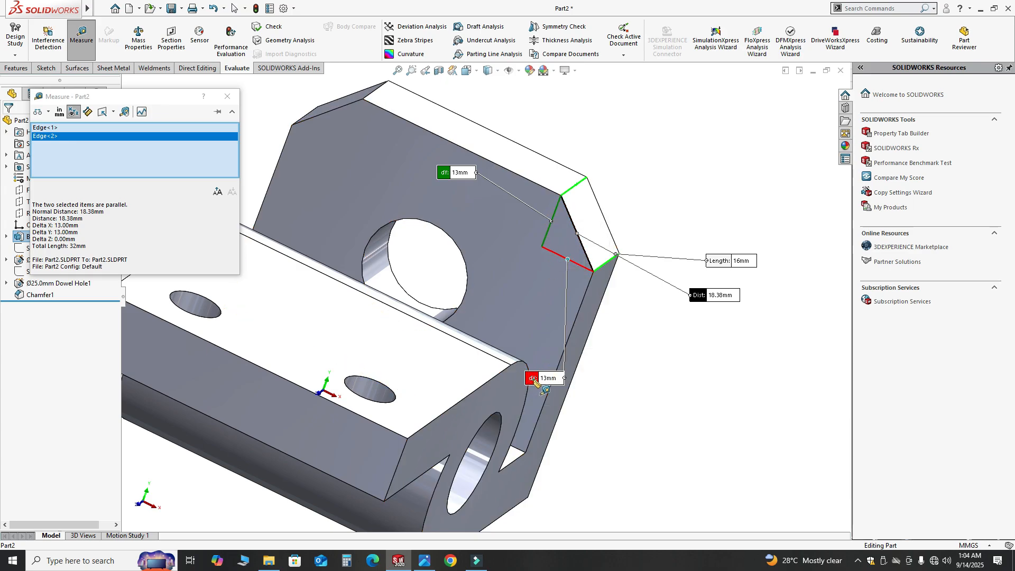
drag(543, 377, 530, 280)
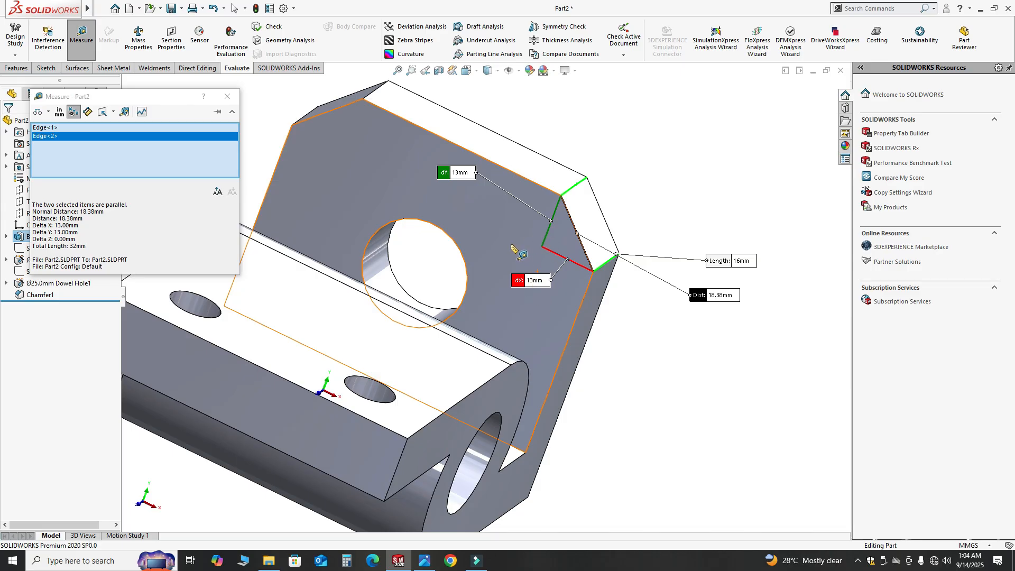
middle_drag(511, 245, 503, 218)
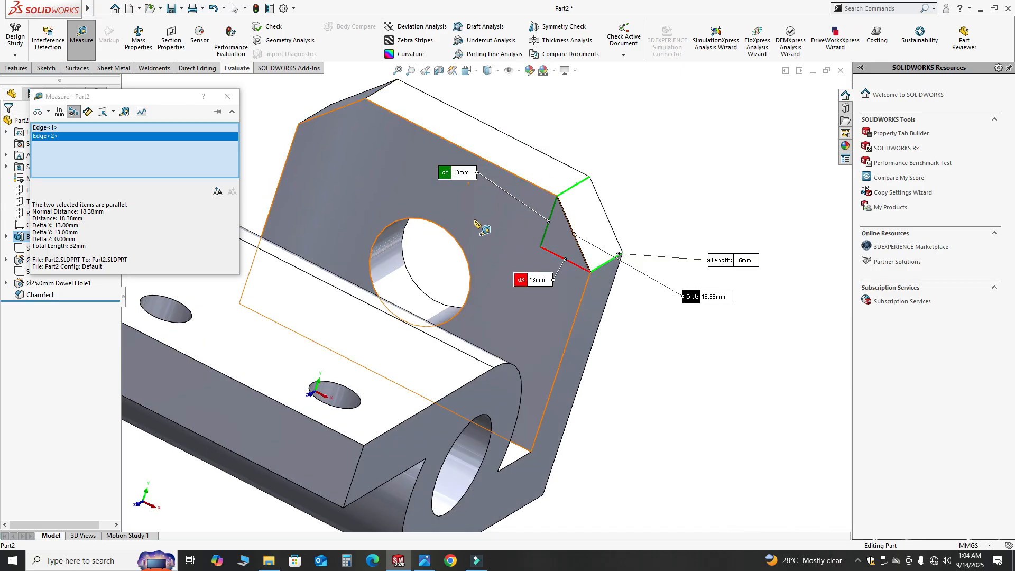
right_click(222, 136)
click(229, 144)
Check the drawing's height dimension, measure from the bracket's bottom face to the upright's top face, and close the Measure tool.
scroll(392, 286, up, 4)
middle_drag(392, 286, 357, 307)
scroll(360, 302, down, 1)
click(425, 560)
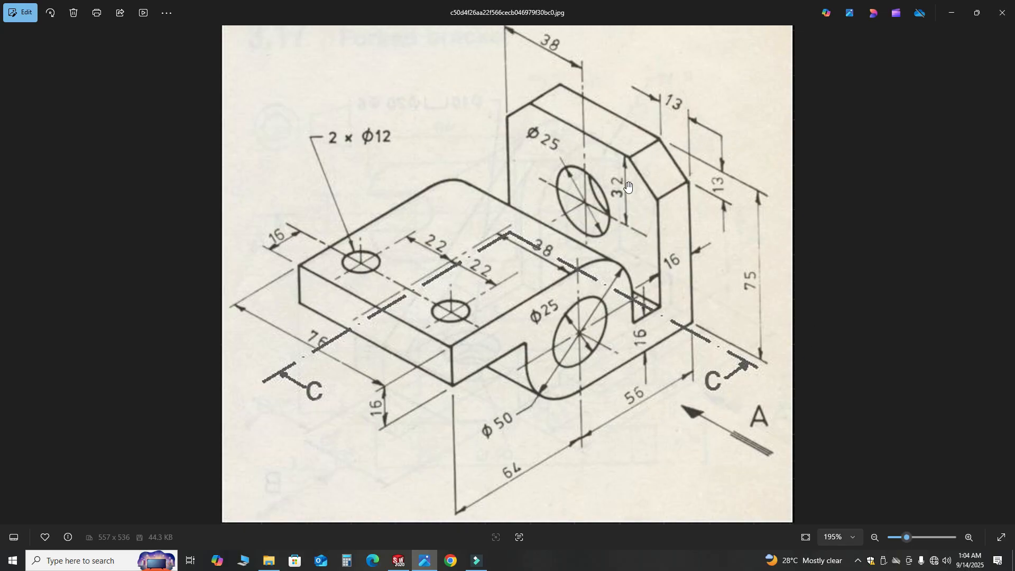
click(399, 561)
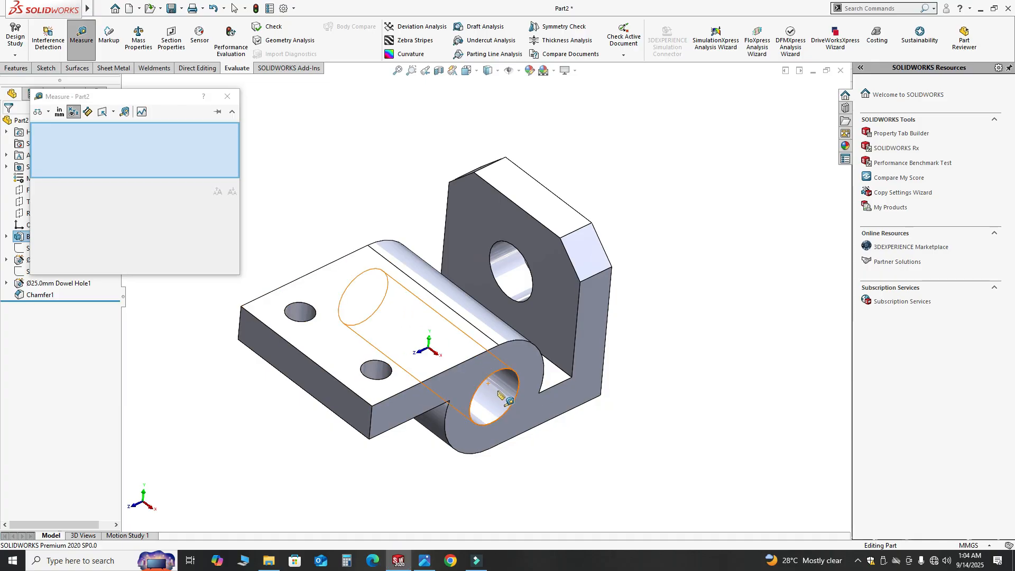
middle_drag(482, 344, 553, 192)
click(517, 427)
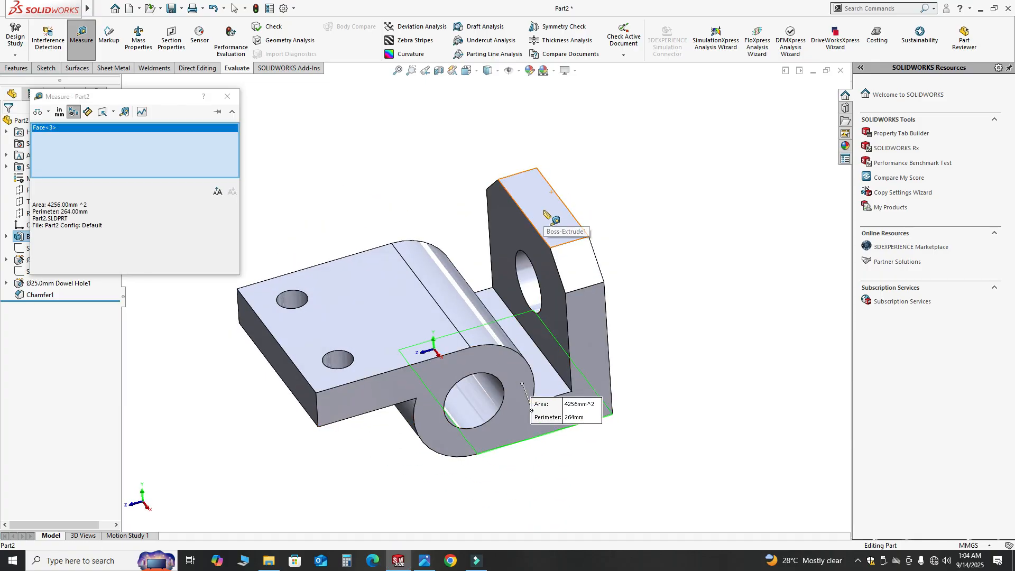
click(546, 212)
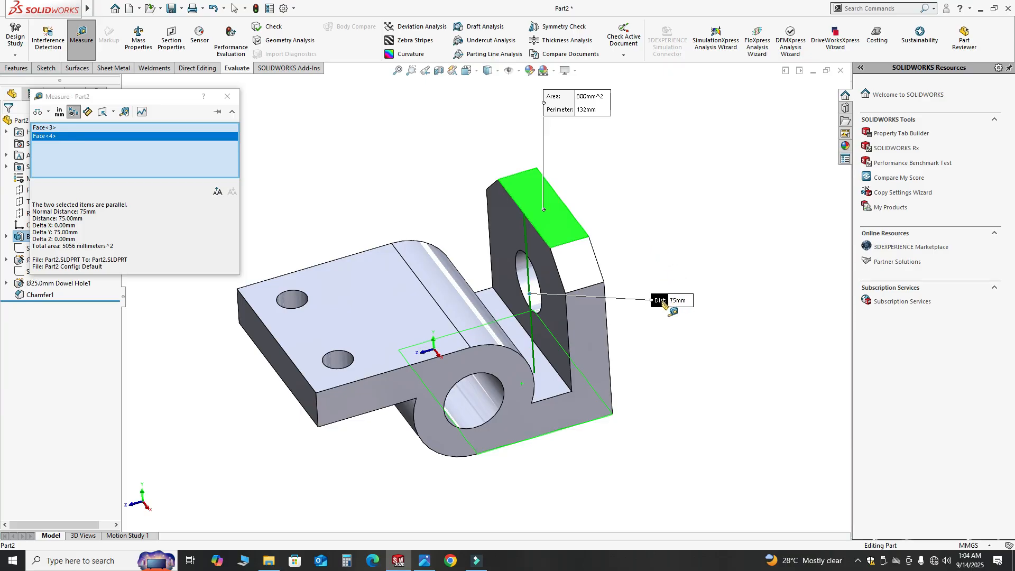
drag(663, 303, 653, 260)
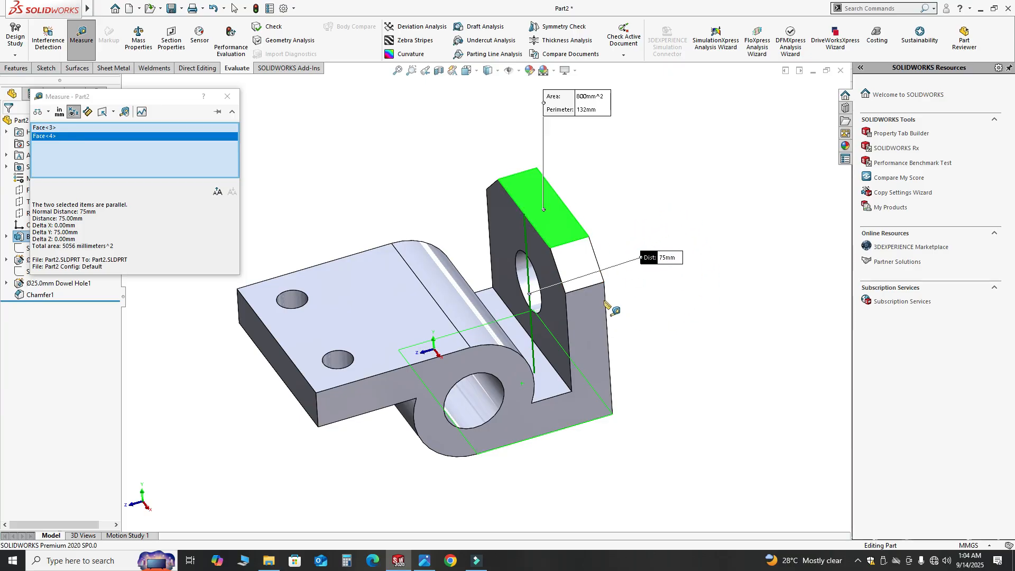
middle_drag(608, 307, 368, 344)
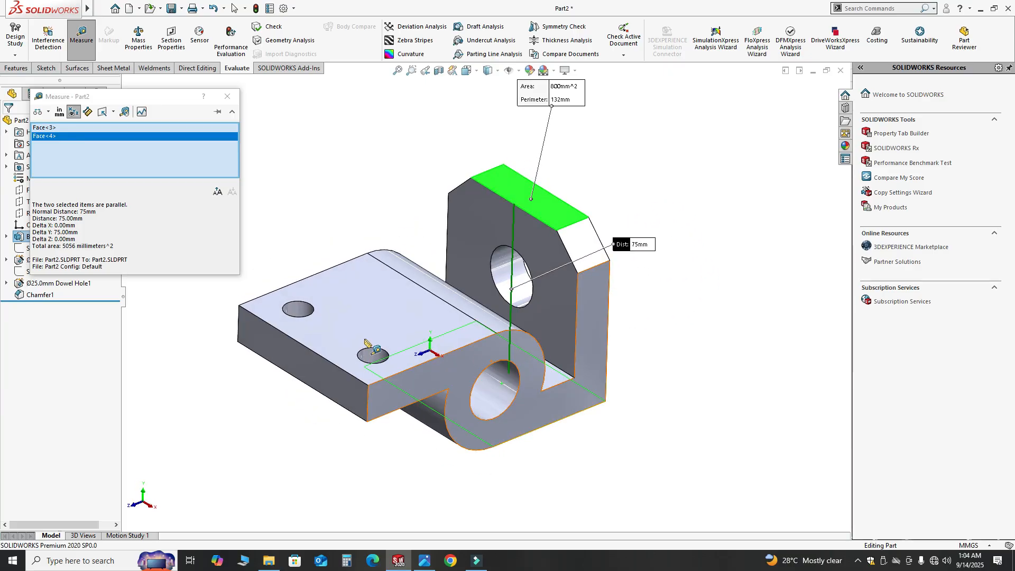
right_click(151, 133)
click(161, 141)
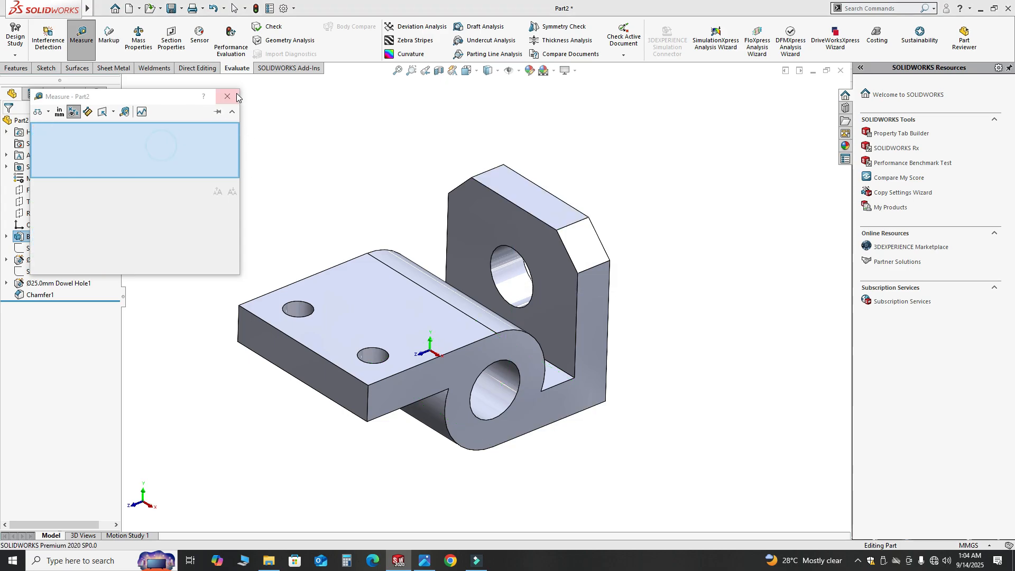
click(235, 96)
click(370, 174)
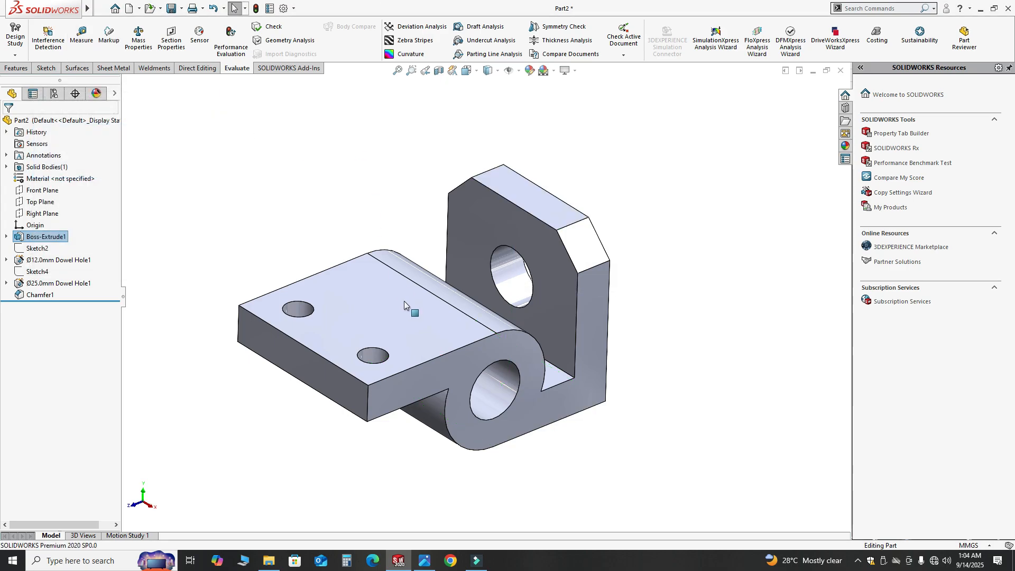
Open the appearance library and look through the Plastic categories for the finished bracket.
middle_drag(403, 300, 438, 356)
middle_drag(417, 300, 414, 330)
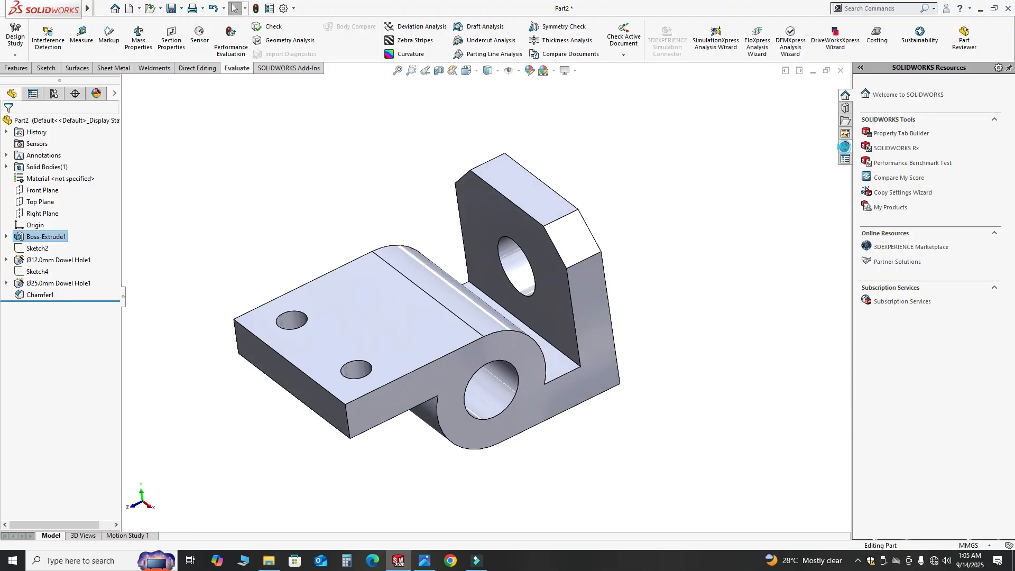
click(845, 147)
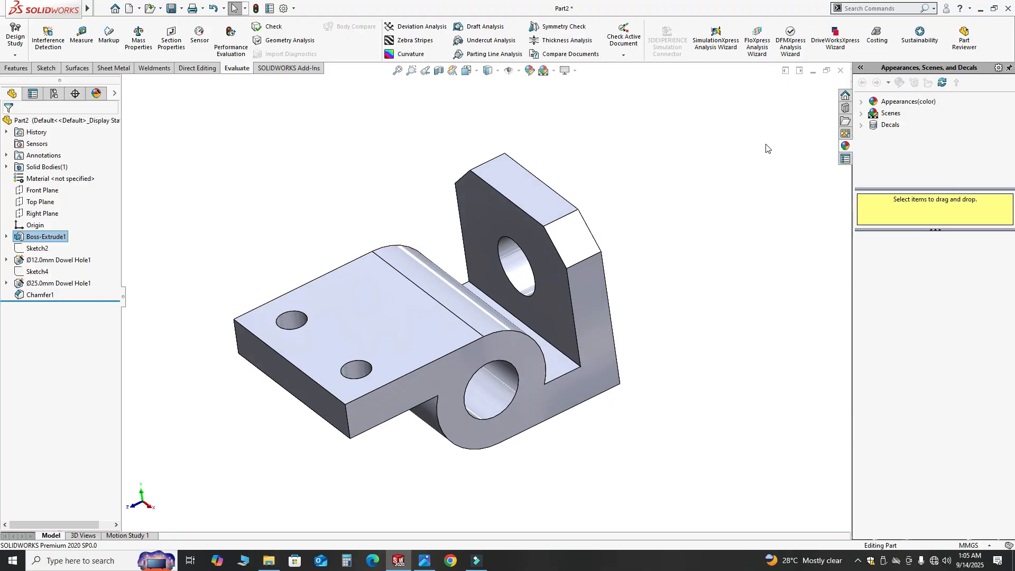
click(880, 102)
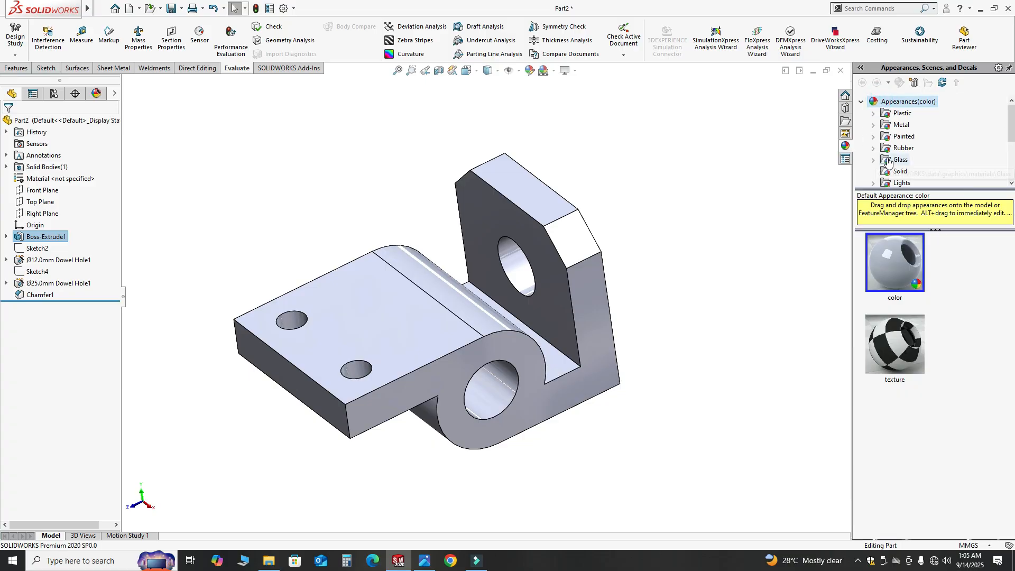
click(873, 114)
scroll(939, 125, down, 1)
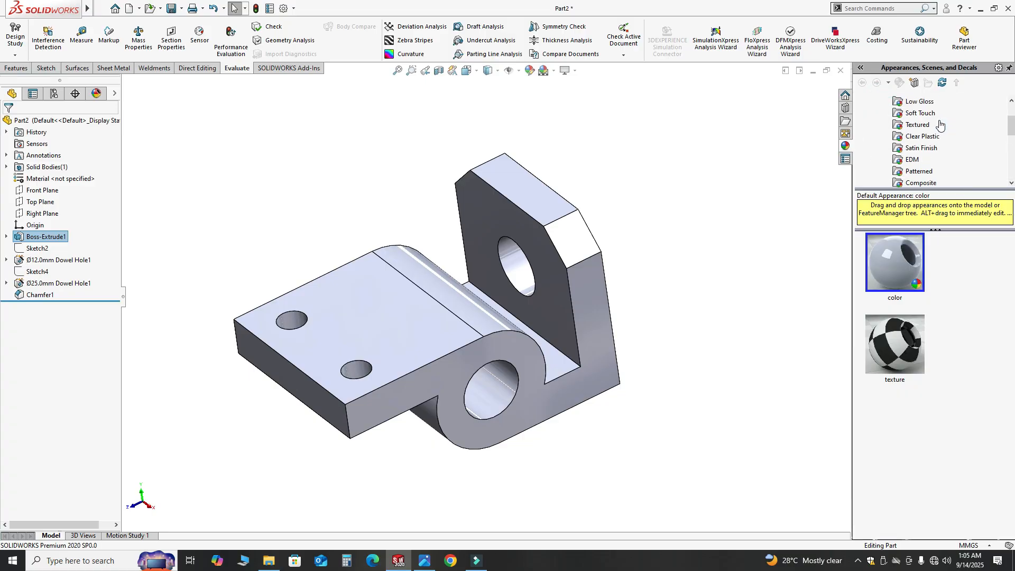
scroll(897, 127, up, 1)
click(875, 113)
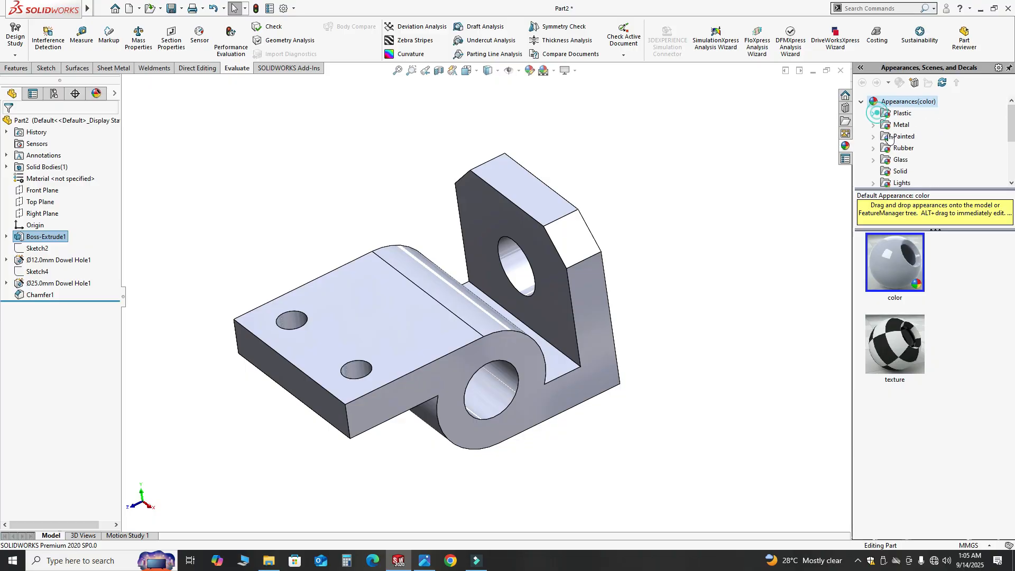
Browse the Metal appearances for bronze, nickel and gold finishes, and apply polished gold to the bracket.
click(875, 125)
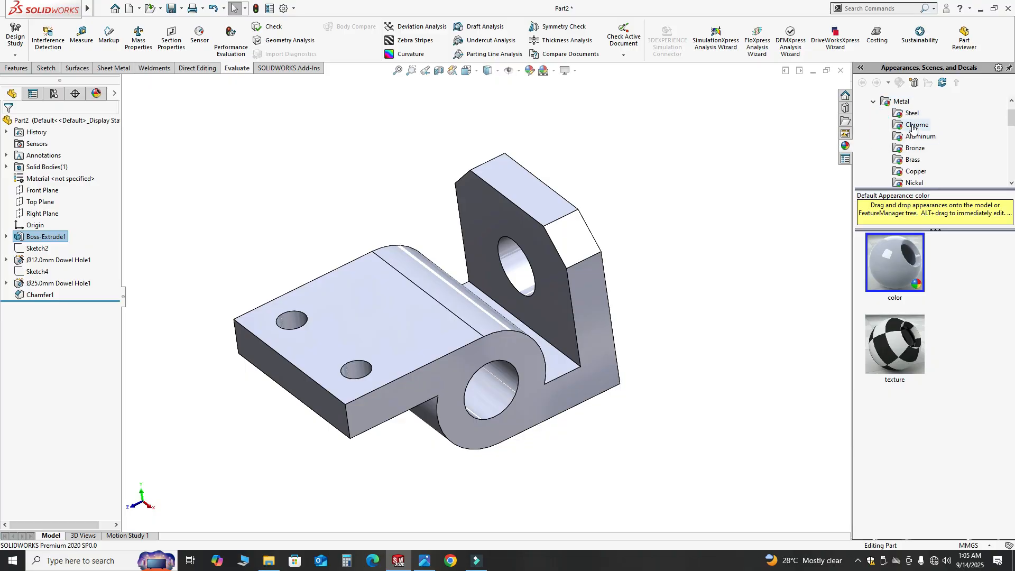
click(914, 148)
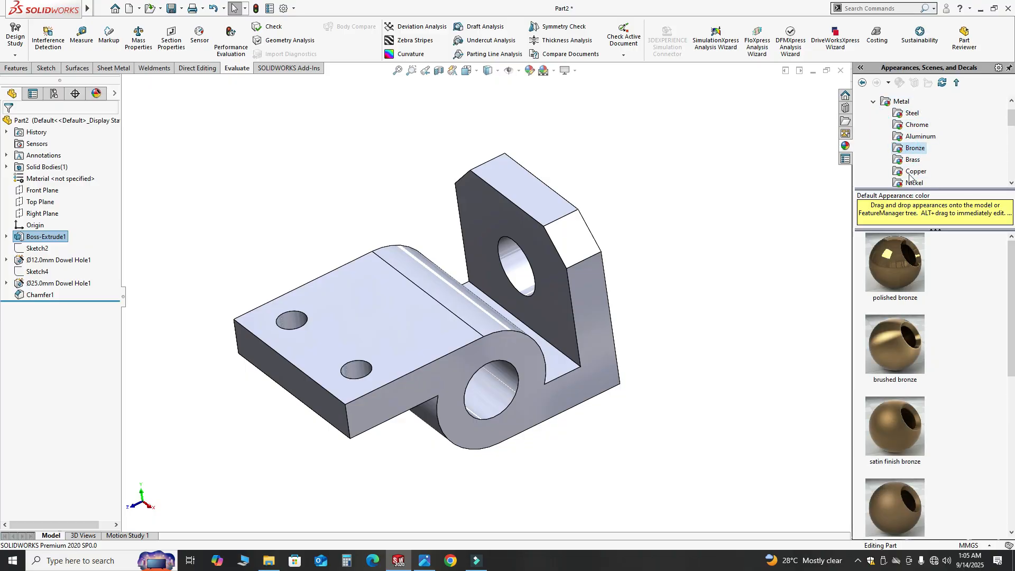
scroll(911, 176, down, 2)
click(913, 112)
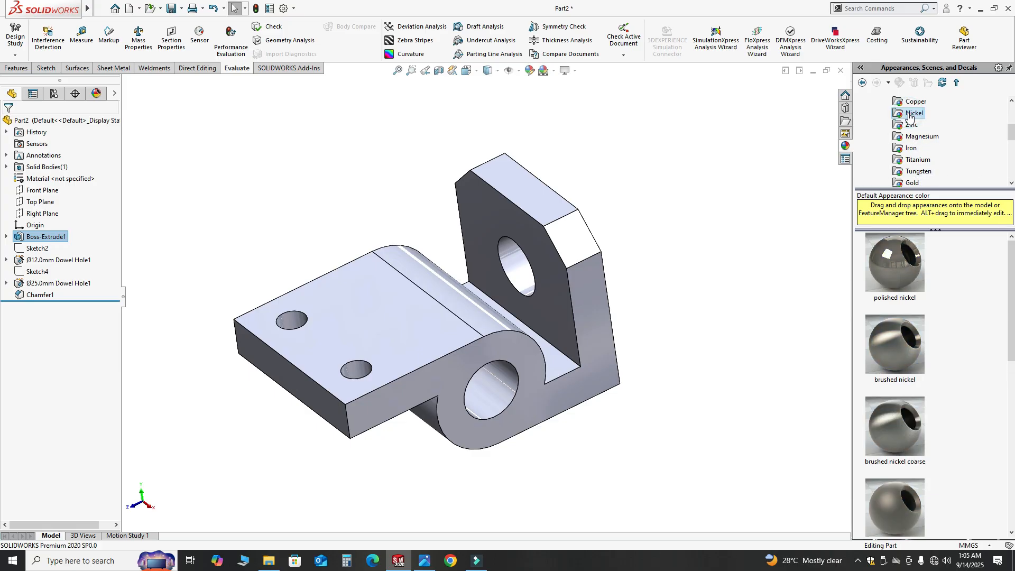
scroll(913, 148, down, 4)
scroll(912, 149, up, 2)
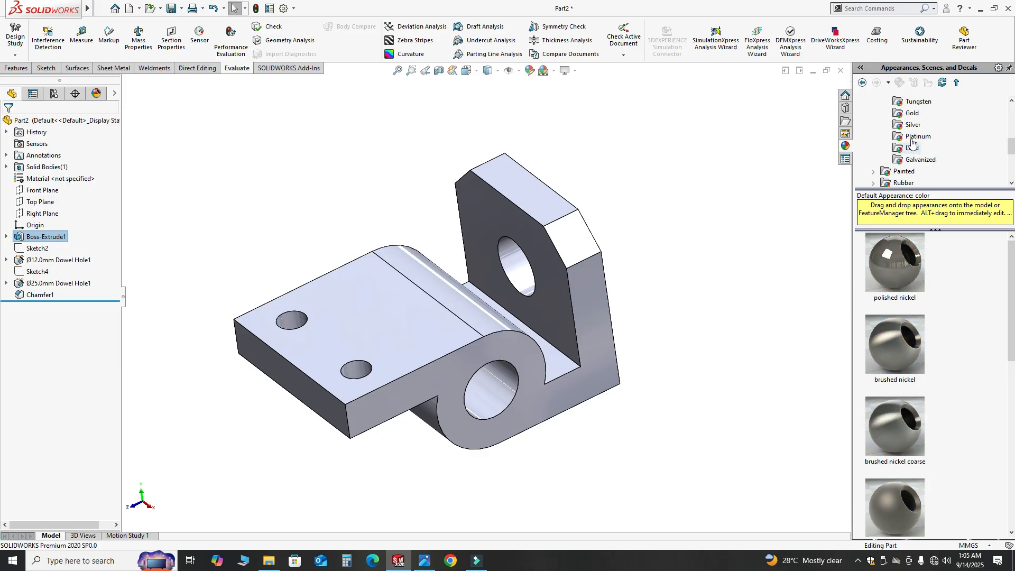
click(910, 117)
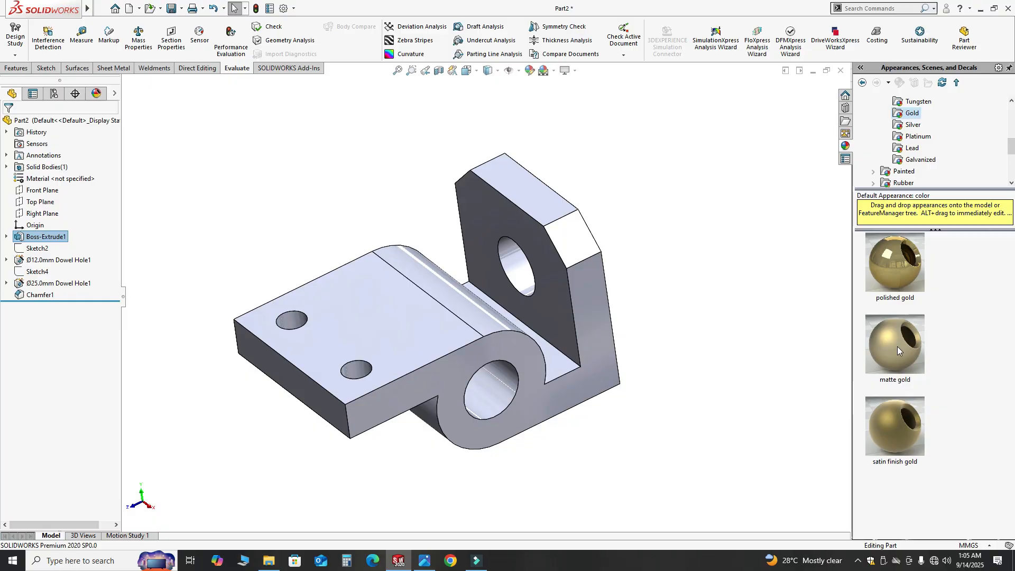
click(893, 268)
drag(893, 268, 444, 301)
middle_drag(444, 302, 486, 252)
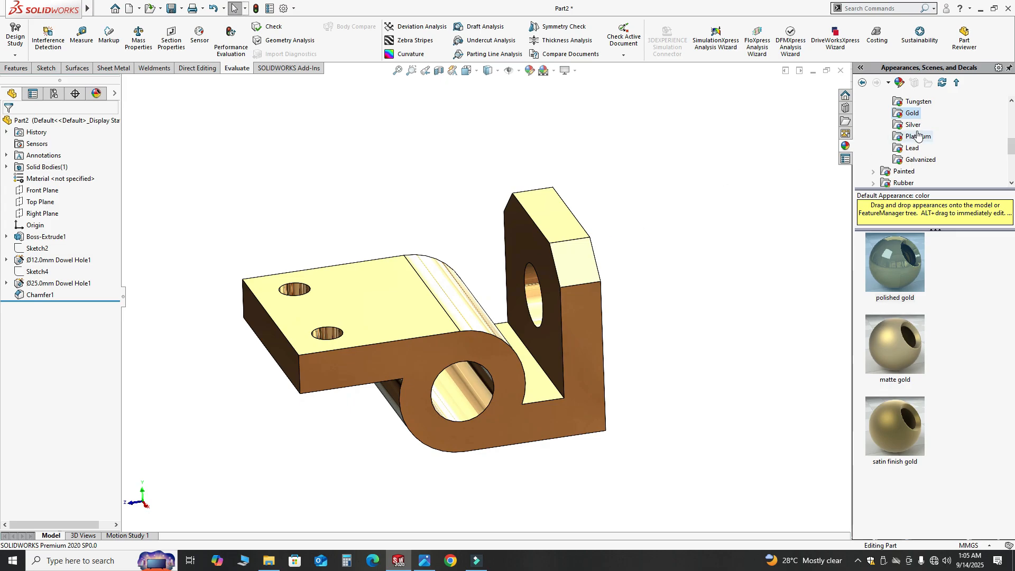
Apply the brushed aluminum coarse appearance from the Aluminum category to the bracket and inspect the finish up close.
scroll(918, 135, up, 4)
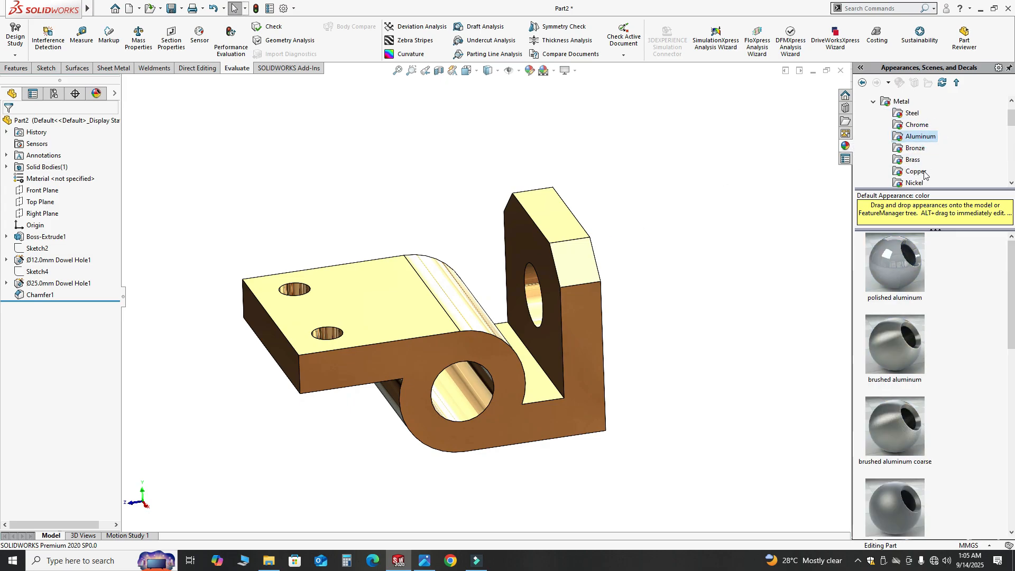
scroll(899, 327, down, 3)
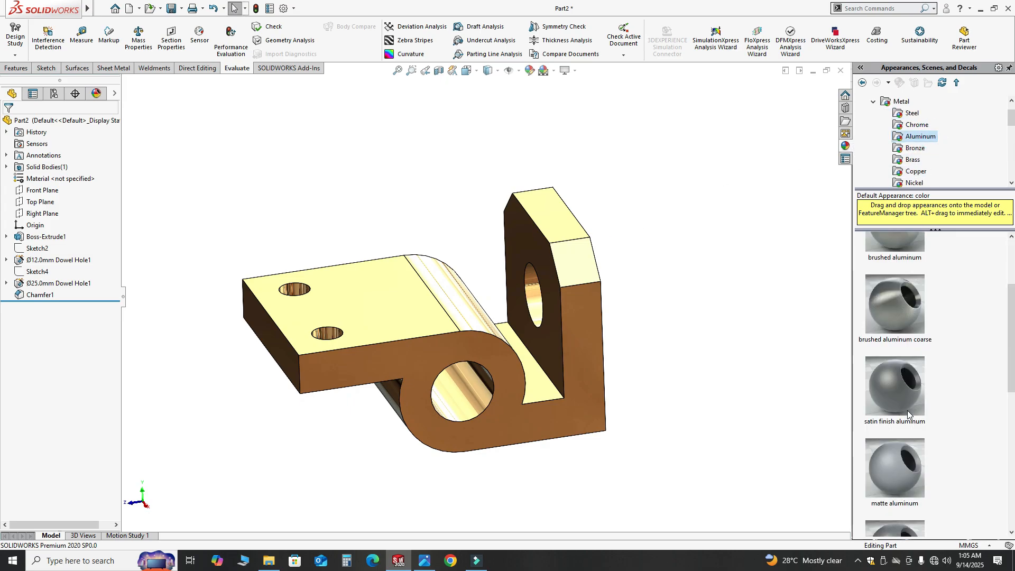
scroll(370, 389, down, 2)
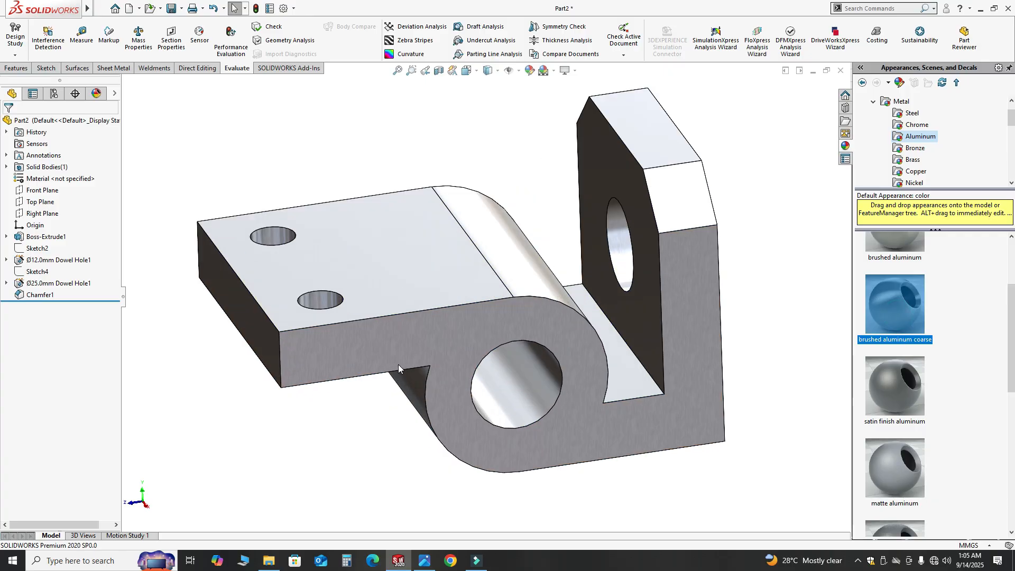
middle_drag(494, 297, 522, 314)
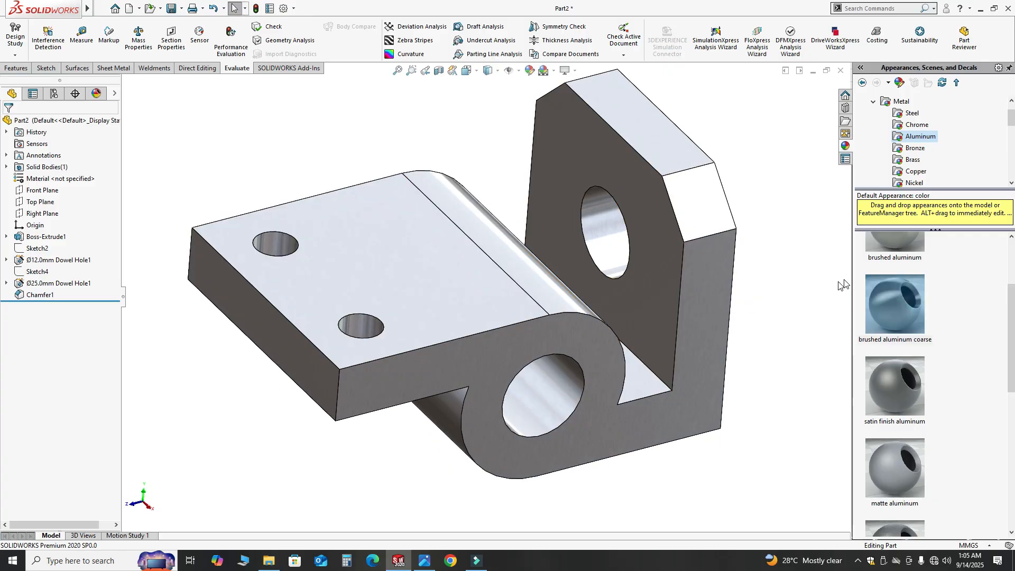
scroll(487, 348, down, 5)
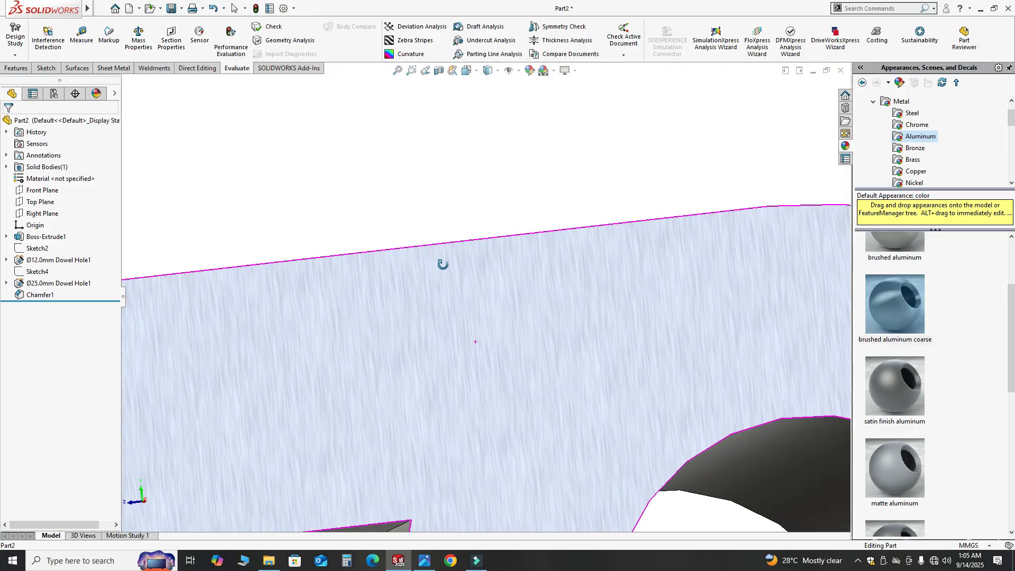
scroll(504, 351, up, 5)
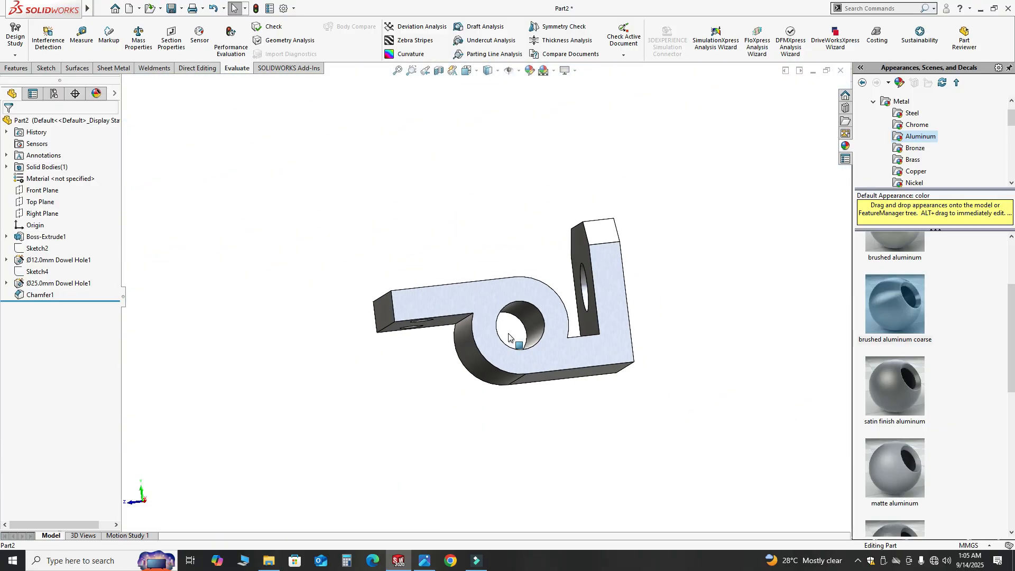
middle_drag(504, 351, 537, 340)
scroll(552, 312, down, 2)
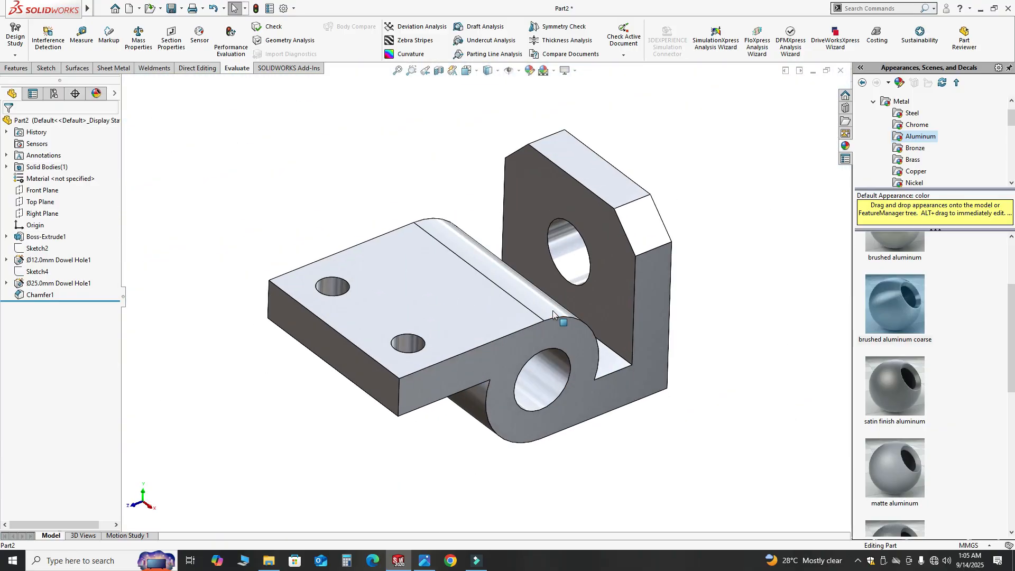
Open the bracket's brushed aluminum coarse appearance for editing, review its basic and advanced settings, and cancel without changes.
click(97, 94)
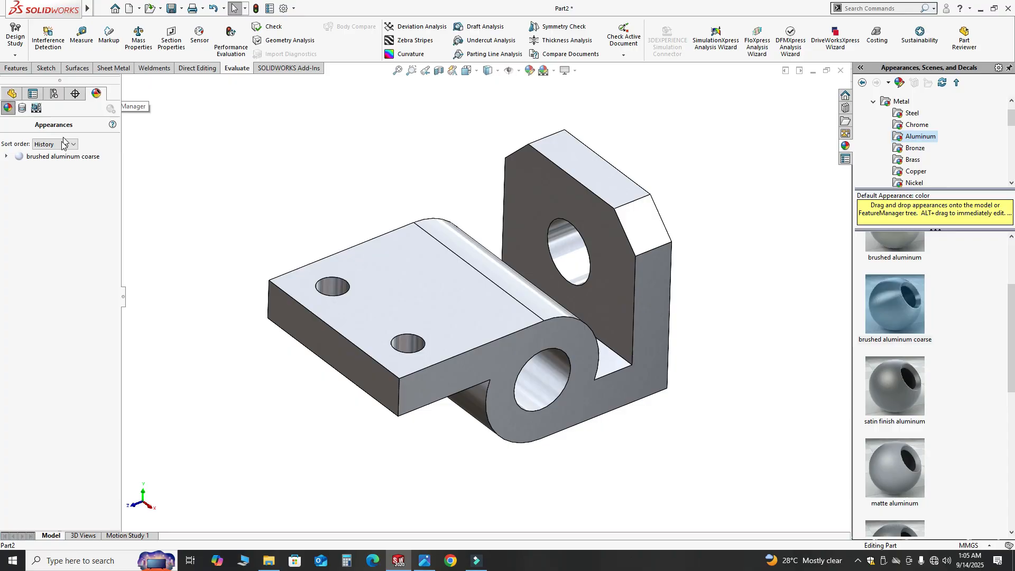
right_click(62, 156)
click(84, 173)
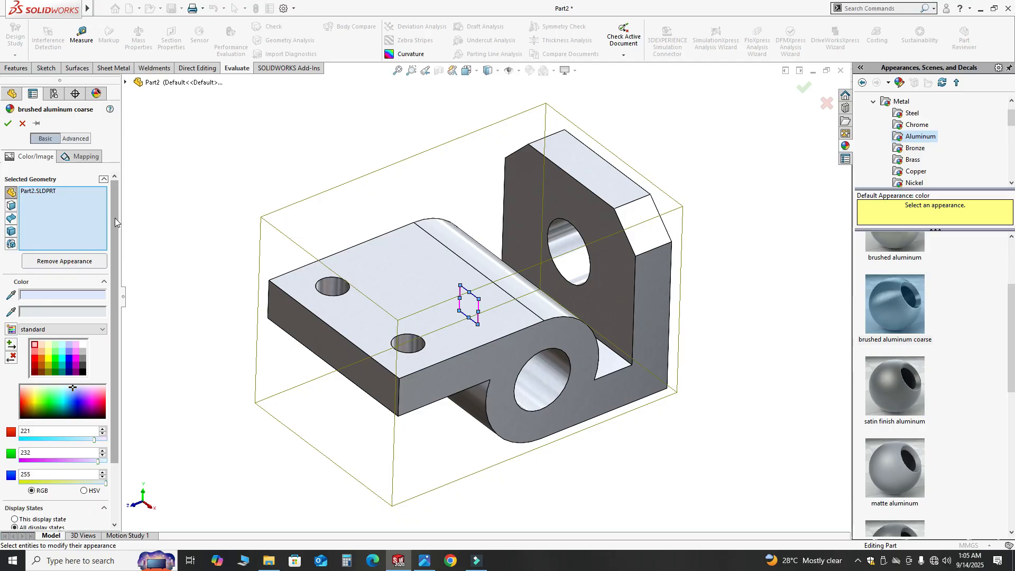
click(93, 160)
click(20, 156)
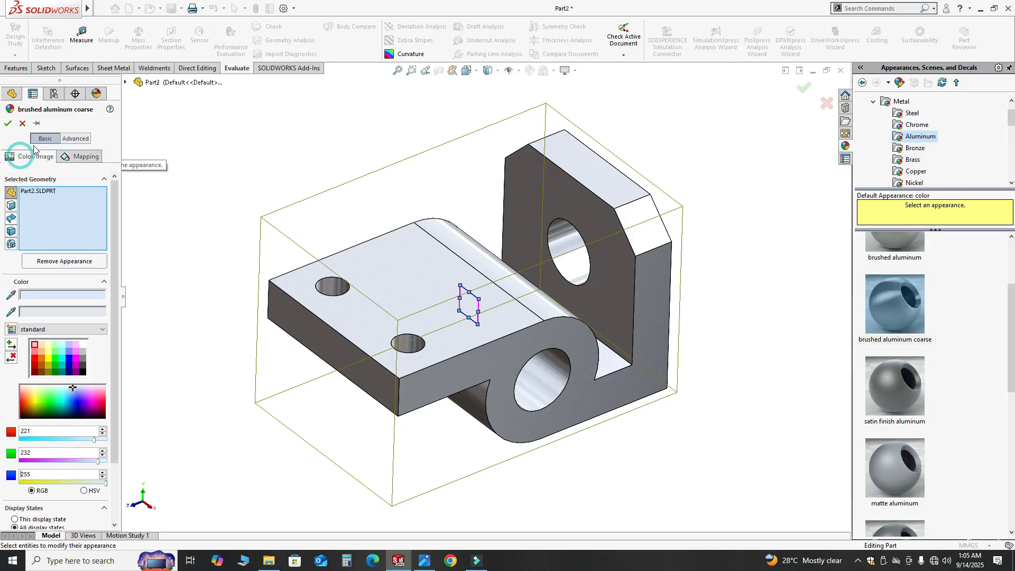
click(74, 139)
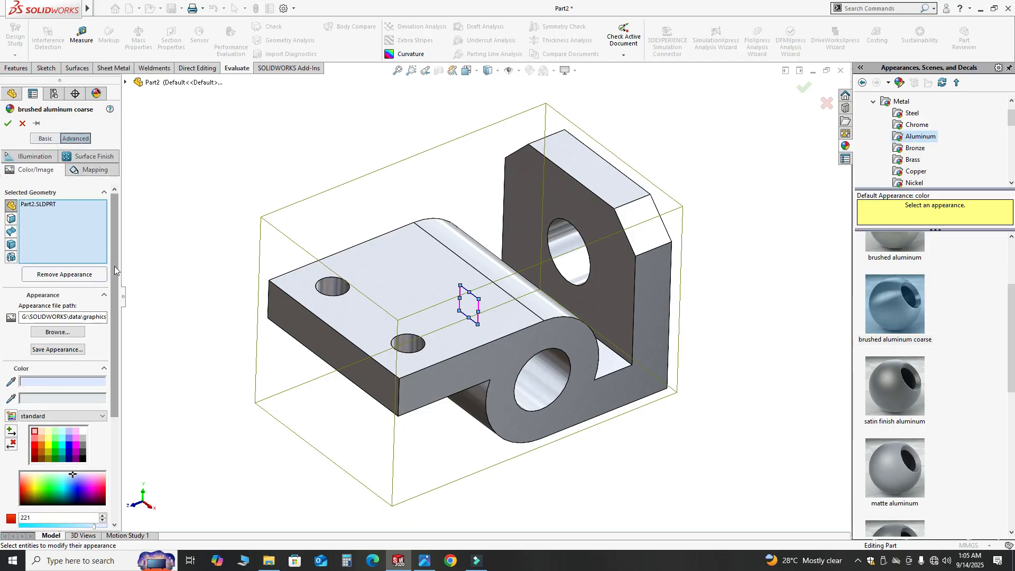
drag(113, 267, 114, 370)
scroll(58, 317, up, 5)
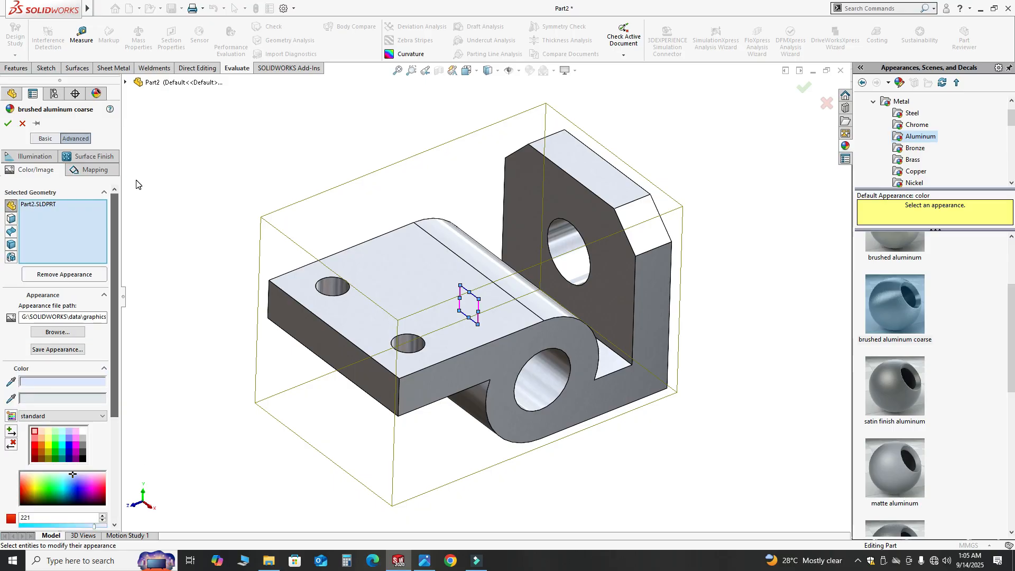
click(95, 157)
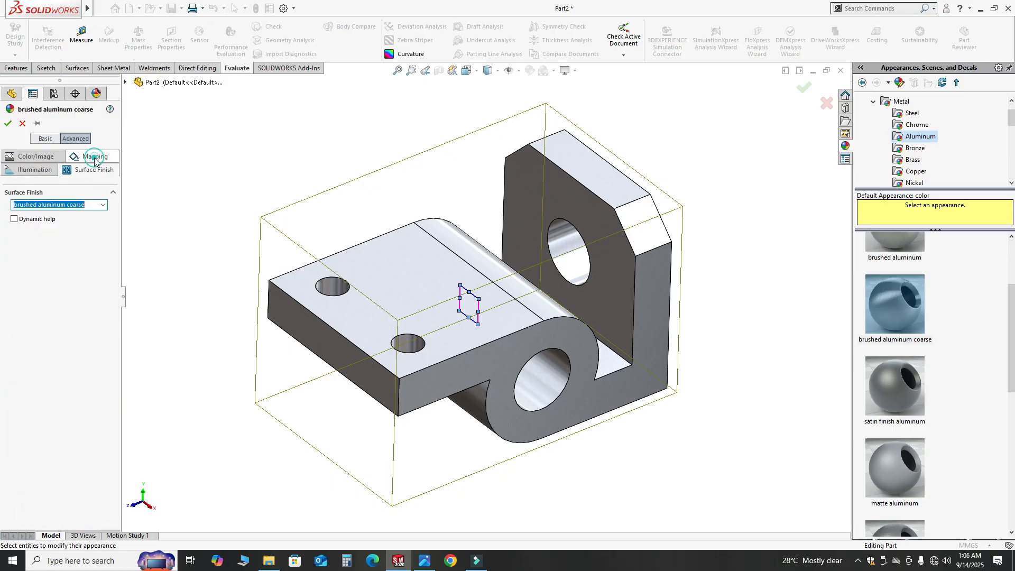
click(32, 169)
click(36, 157)
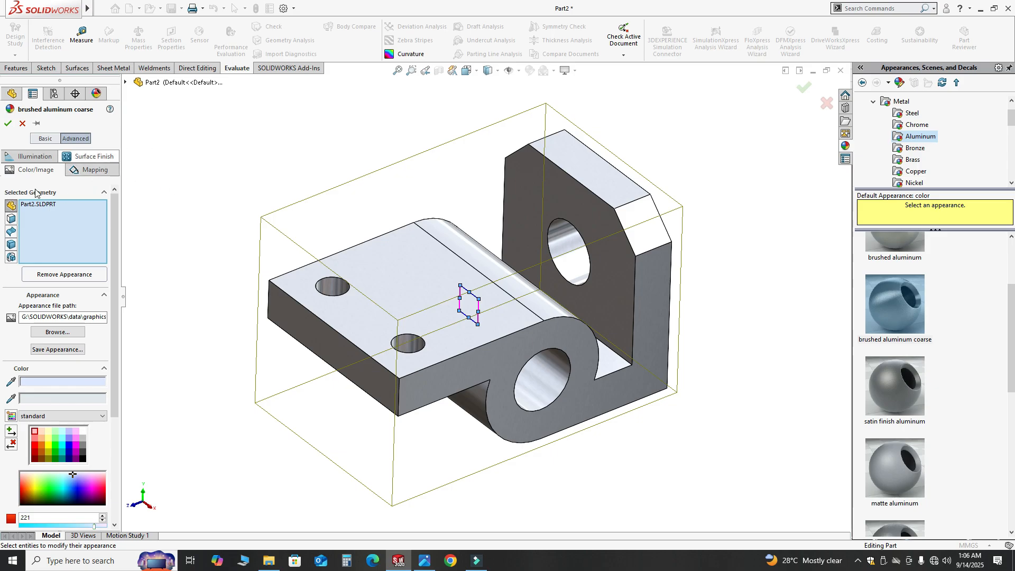
click(20, 123)
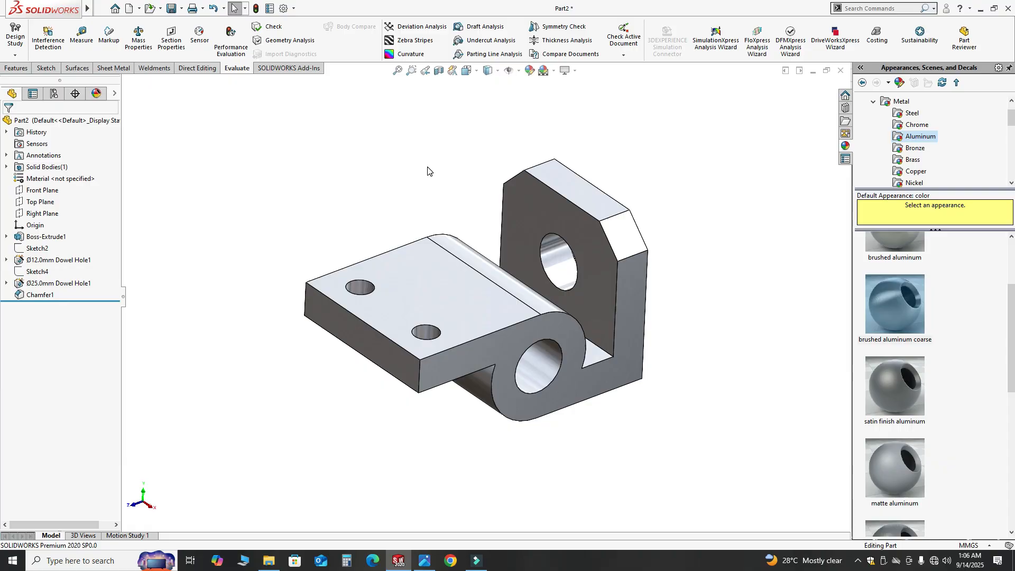
middle_drag(518, 296, 475, 296)
click(424, 561)
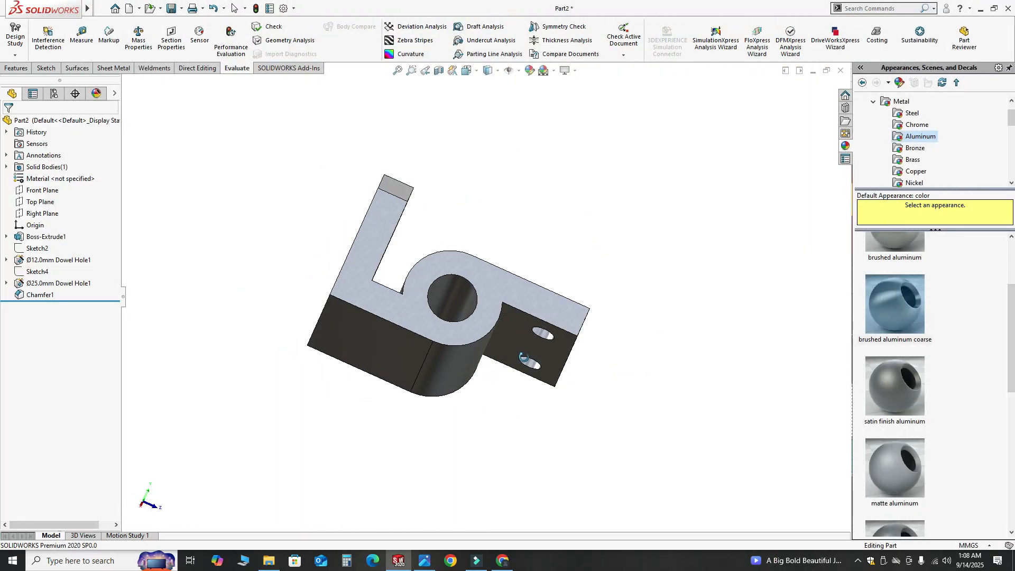
middle_drag(523, 357, 498, 260)
scroll(472, 220, down, 1)
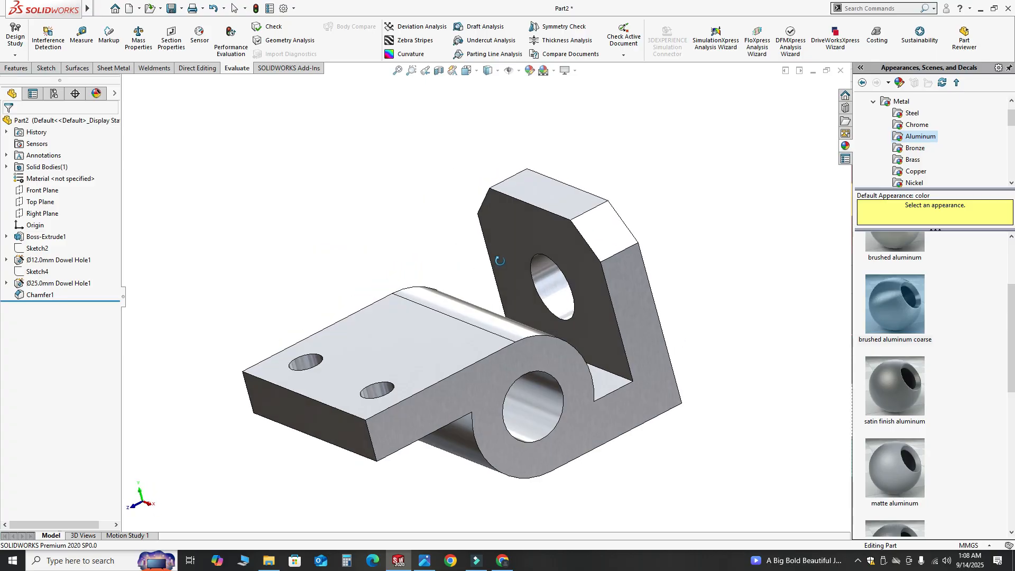
Create a section view of the bracket along the Right Plane and inspect the cut from several angles.
click(439, 70)
scroll(379, 242, up, 2)
middle_drag(378, 243, 420, 270)
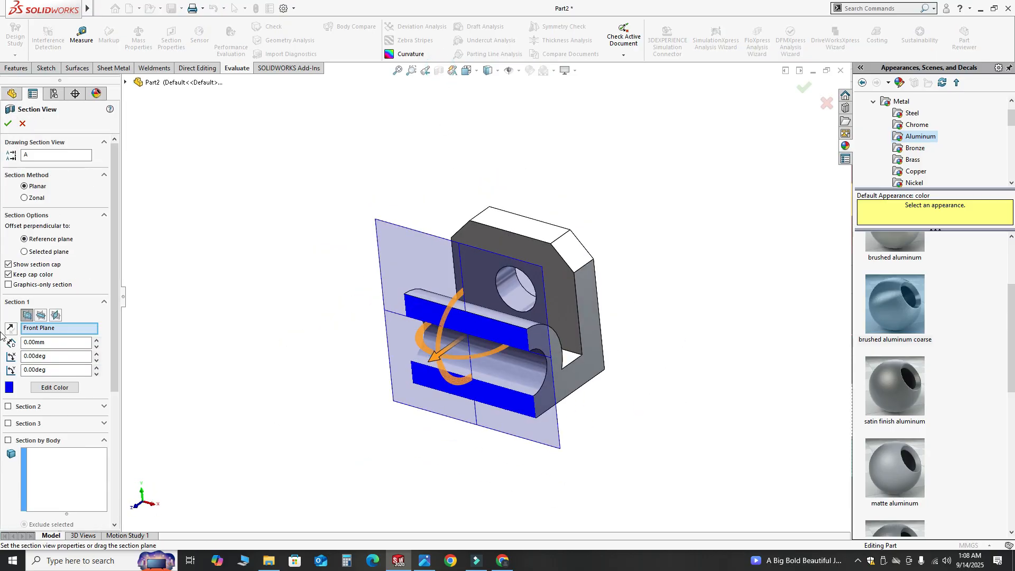
click(41, 315)
click(56, 314)
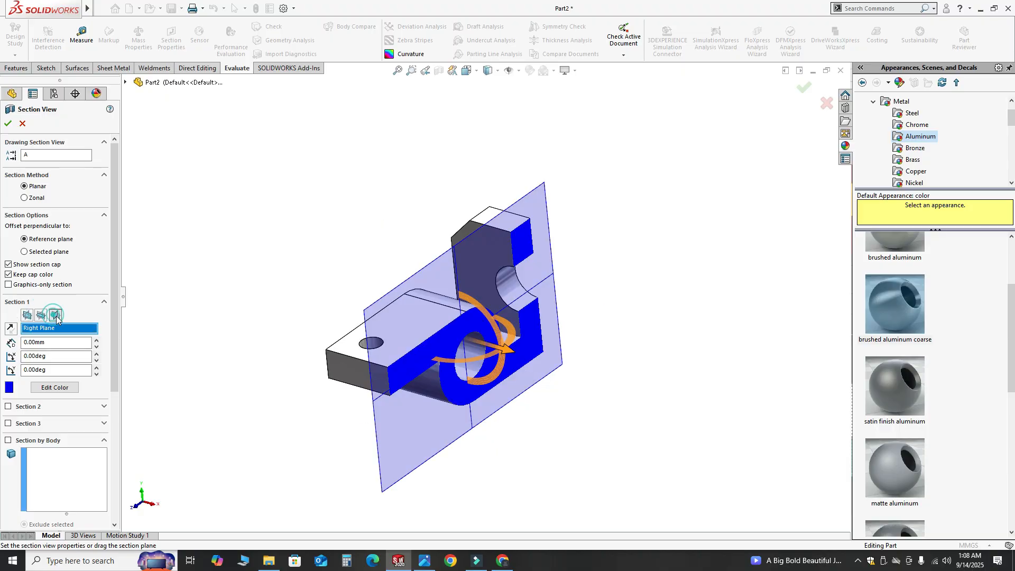
click(8, 124)
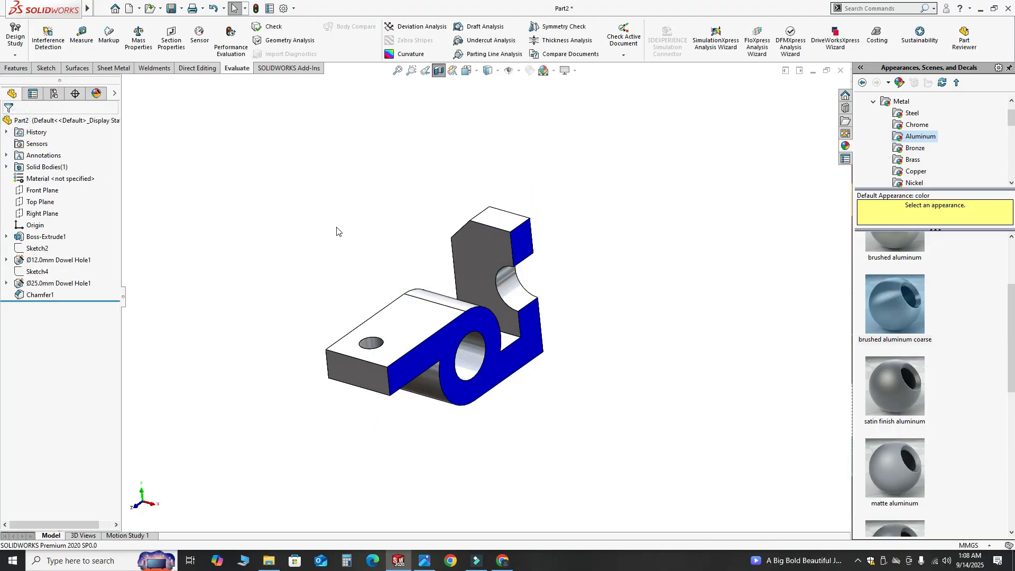
middle_drag(335, 229, 484, 348)
scroll(459, 306, up, 3)
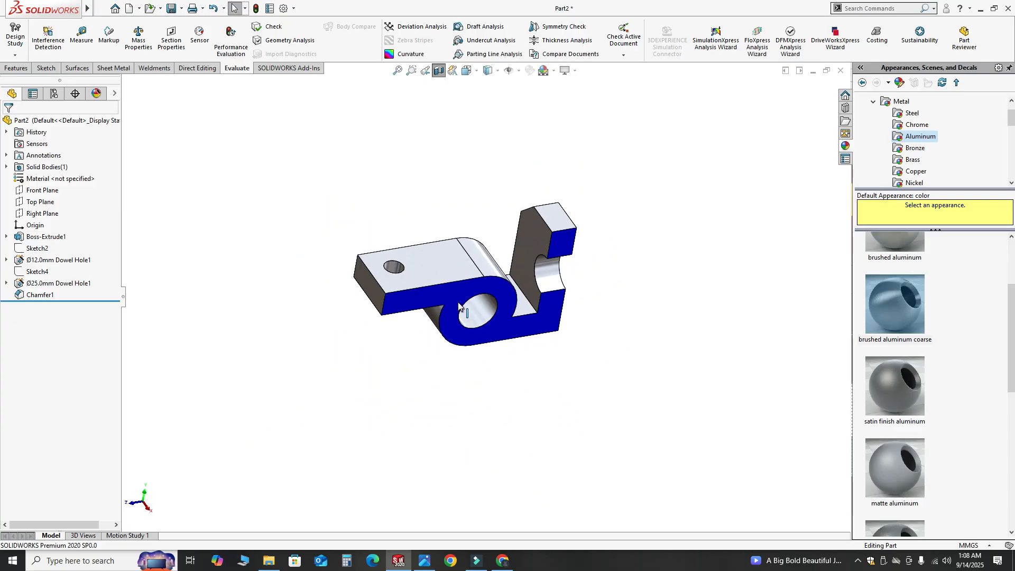
Reopen the Right Plane section view, add the Front Plane as Section 2, and inspect the combined cut.
click(439, 70)
click(439, 71)
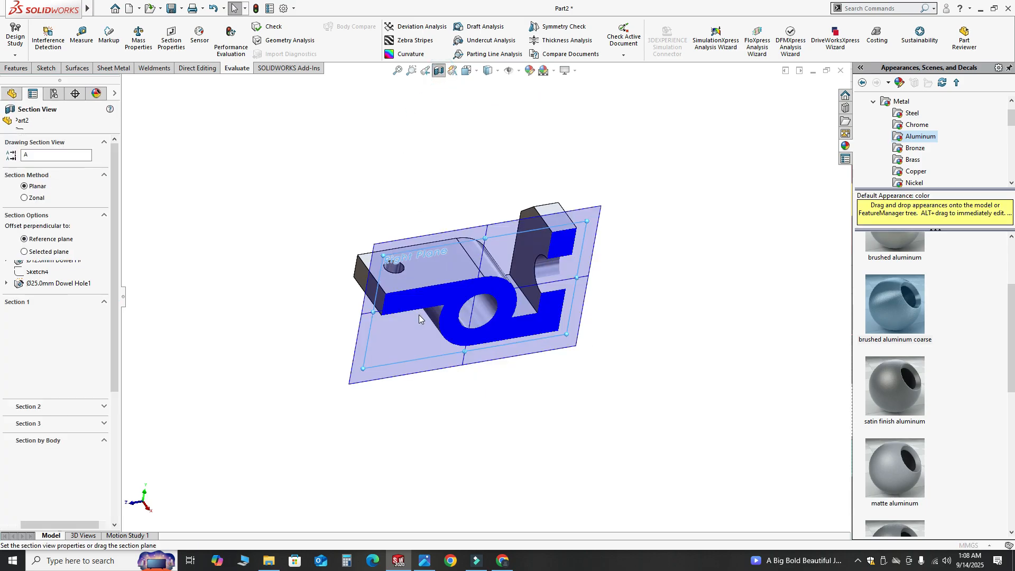
middle_drag(458, 261, 259, 313)
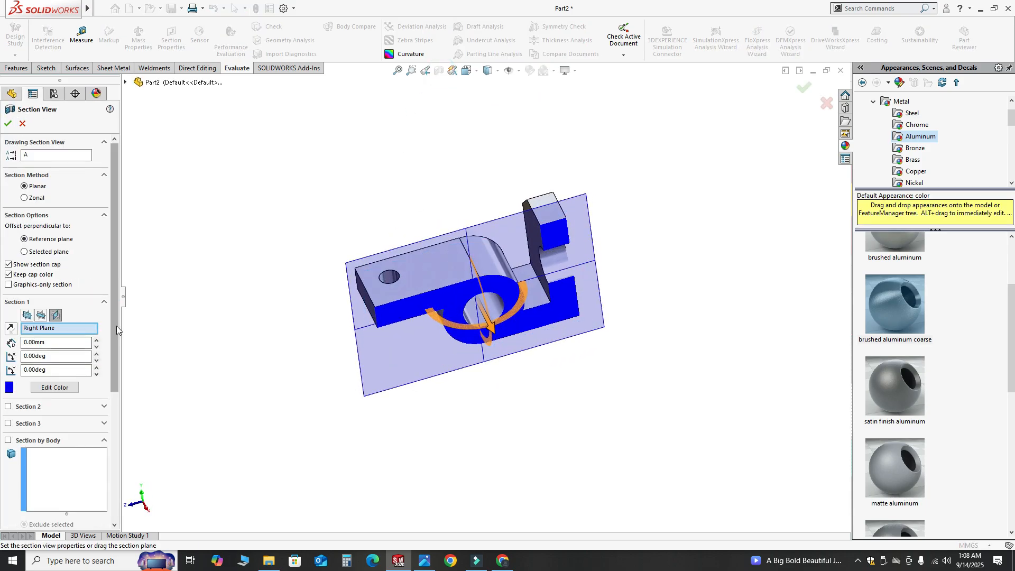
scroll(117, 325, down, 3)
click(26, 247)
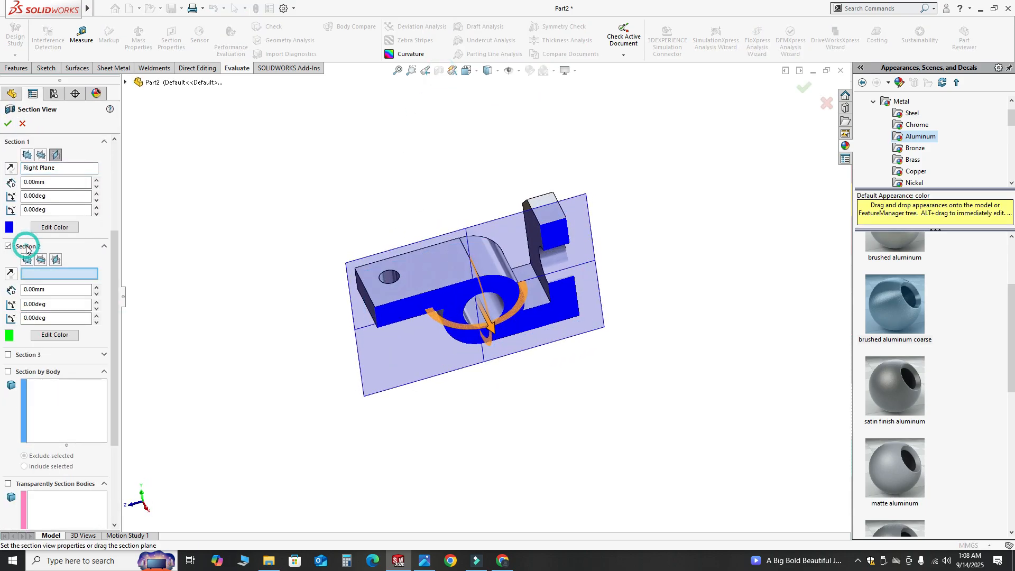
click(41, 258)
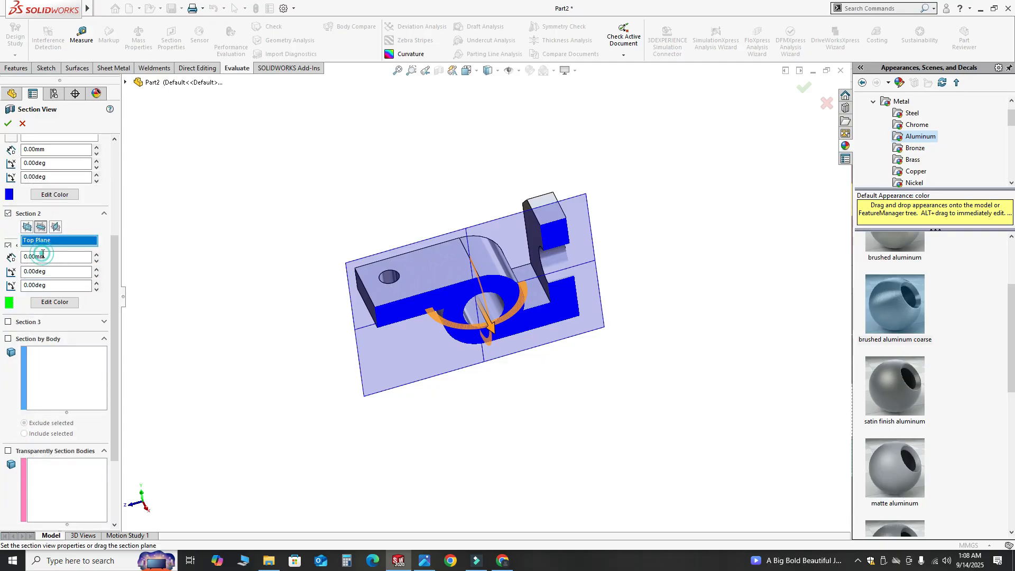
click(28, 227)
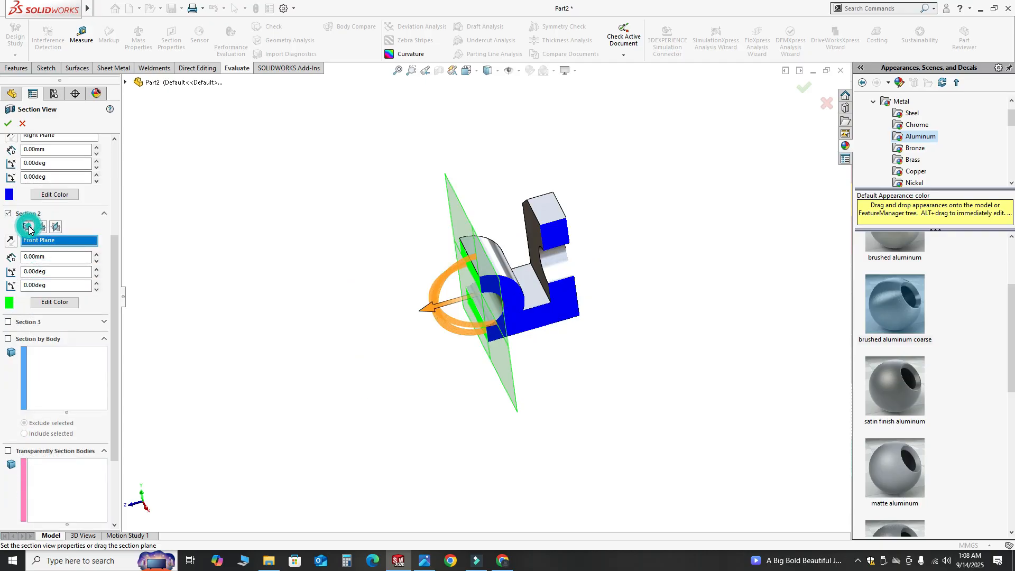
click(7, 122)
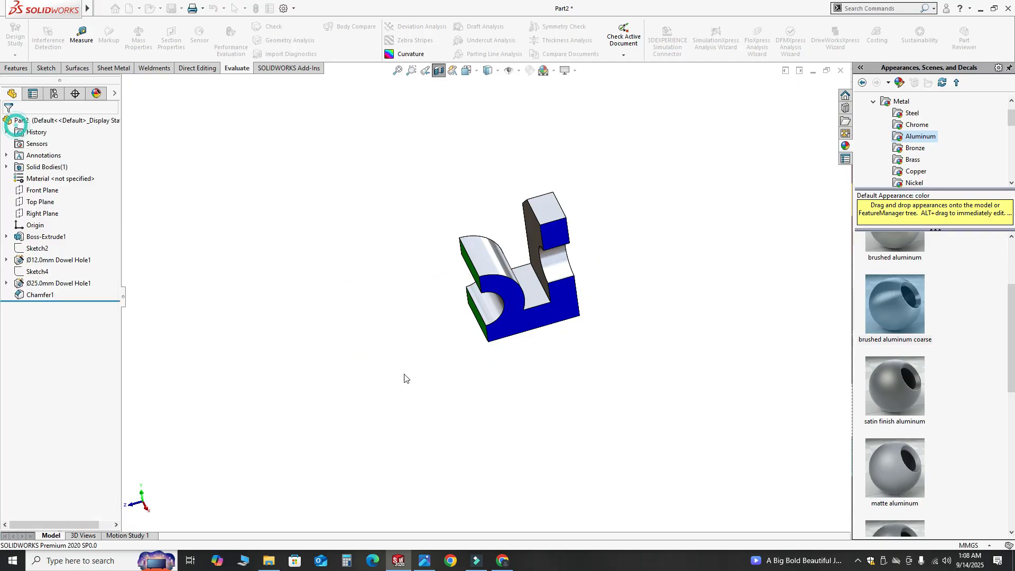
middle_drag(406, 378, 472, 263)
scroll(480, 287, down, 3)
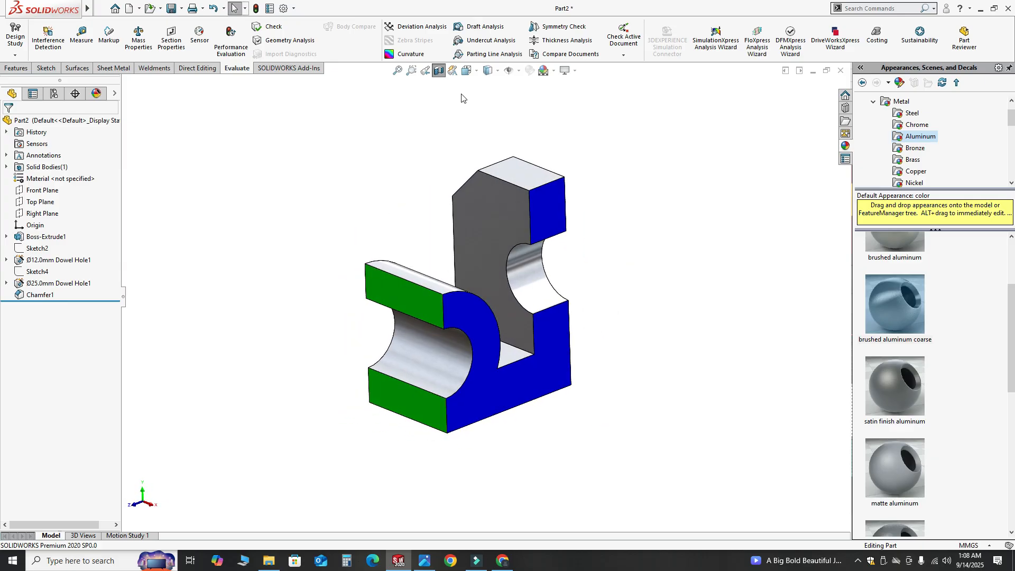
Turn off the section view to display the whole bracket again.
click(438, 73)
middle_drag(437, 326, 421, 362)
scroll(421, 363, down, 1)
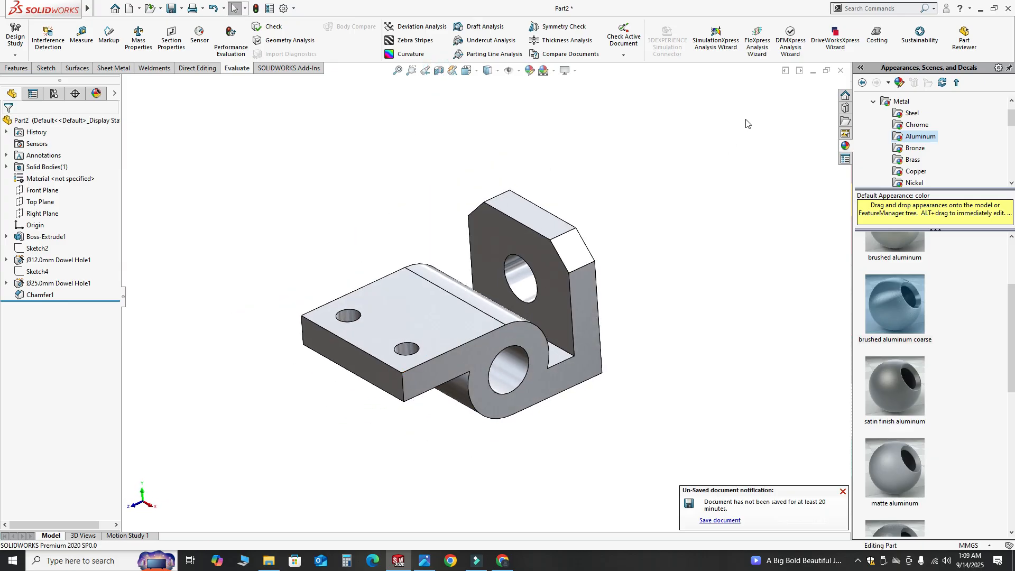
Replace the appearance library with SOLIDWORKS Resources and dismiss the unsaved document notification.
click(845, 95)
scroll(504, 391, down, 1)
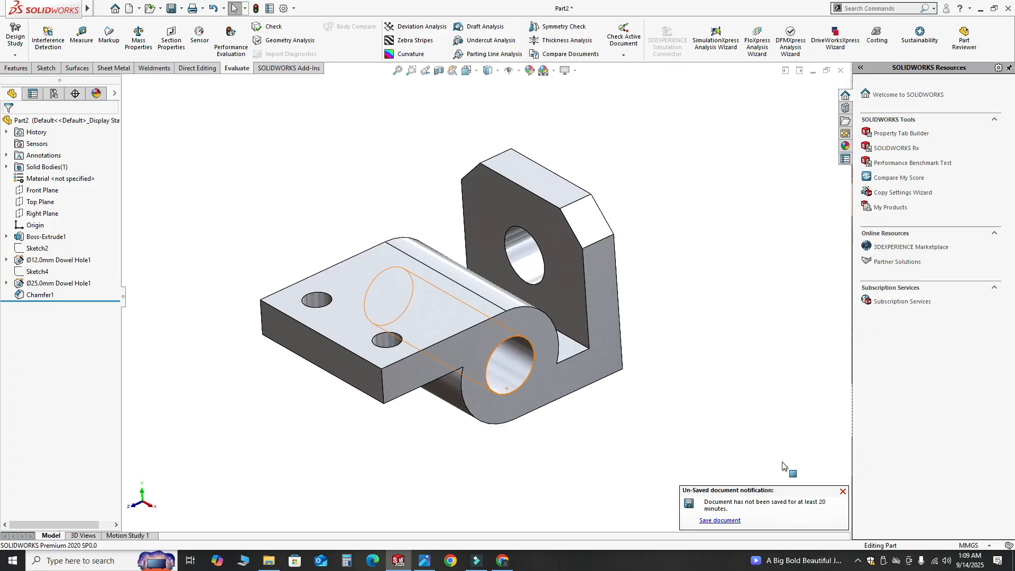
click(842, 491)
middle_drag(423, 264, 485, 300)
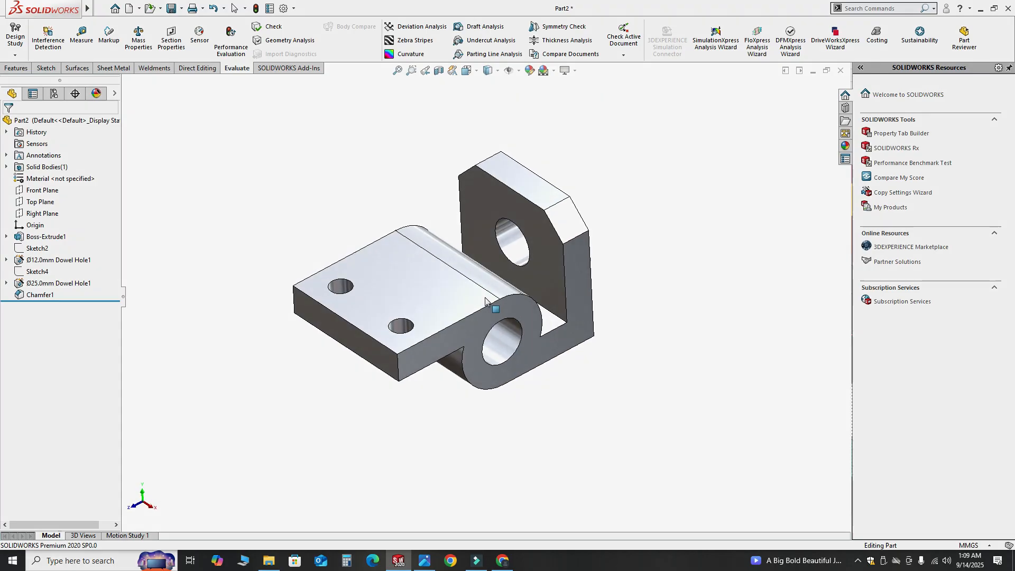